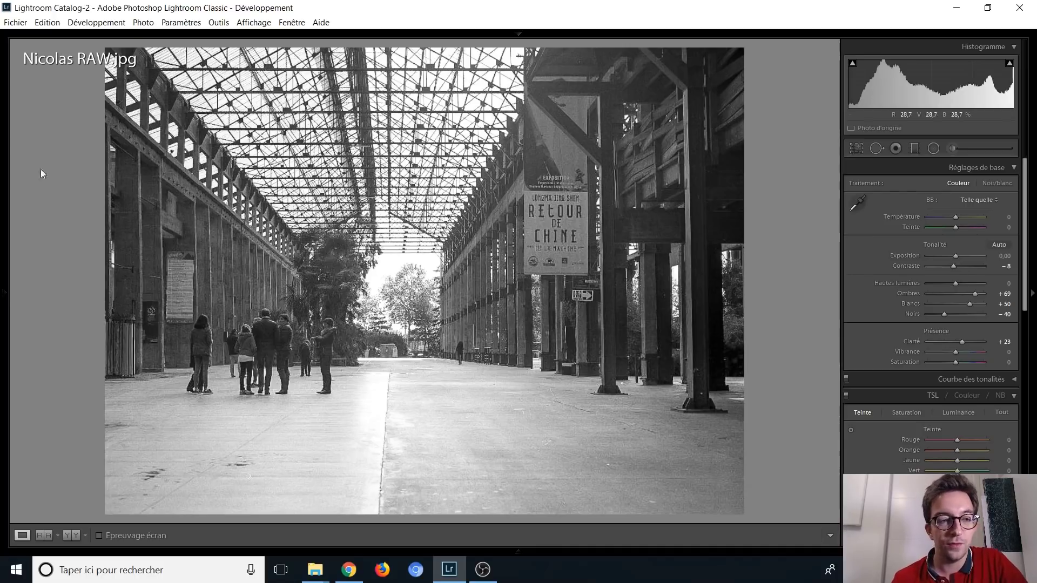
Preview the hall photo at its Importation state, then restore its latest history step
{"action": "key", "text": "g"}
{"action": "key", "text": "d"}
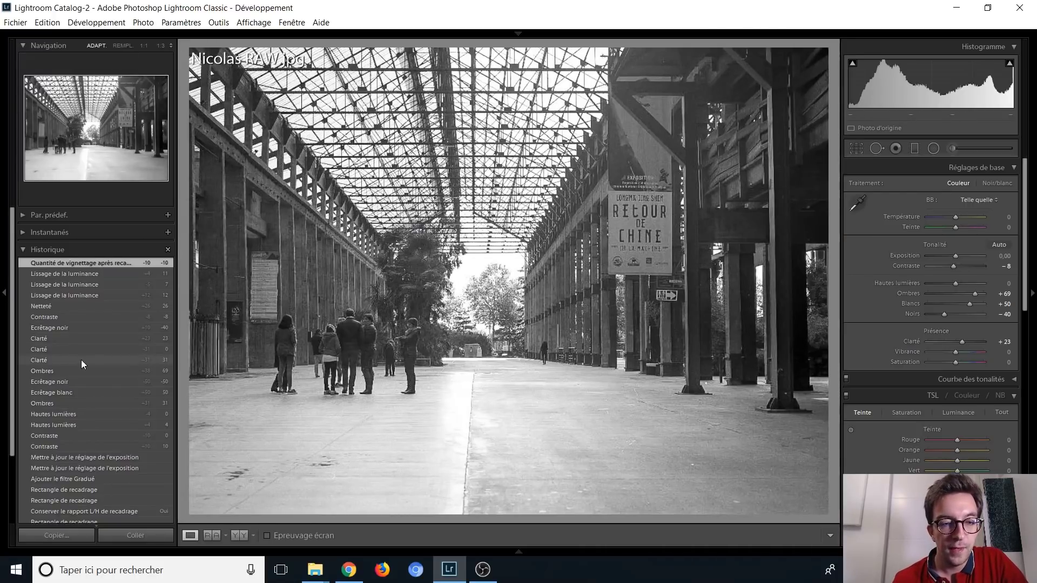
{"action": "scroll", "coordinate": [82, 359], "scroll_direction": "down", "scroll_amount": 3}
{"action": "left_click", "coordinate": [76, 449]}
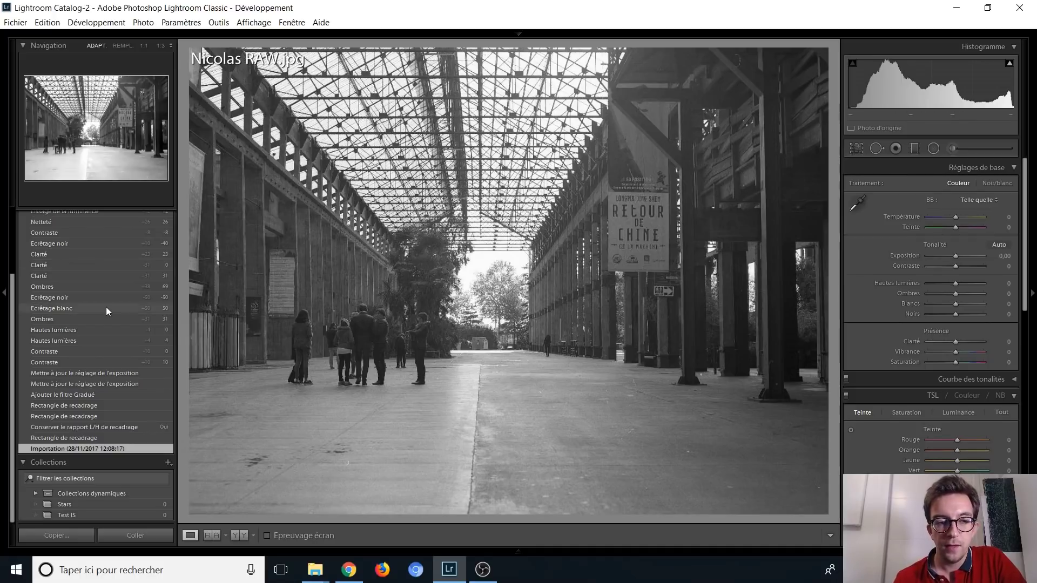
{"action": "scroll", "coordinate": [105, 303], "scroll_direction": "up", "scroll_amount": 5}
{"action": "left_click", "coordinate": [92, 261]}
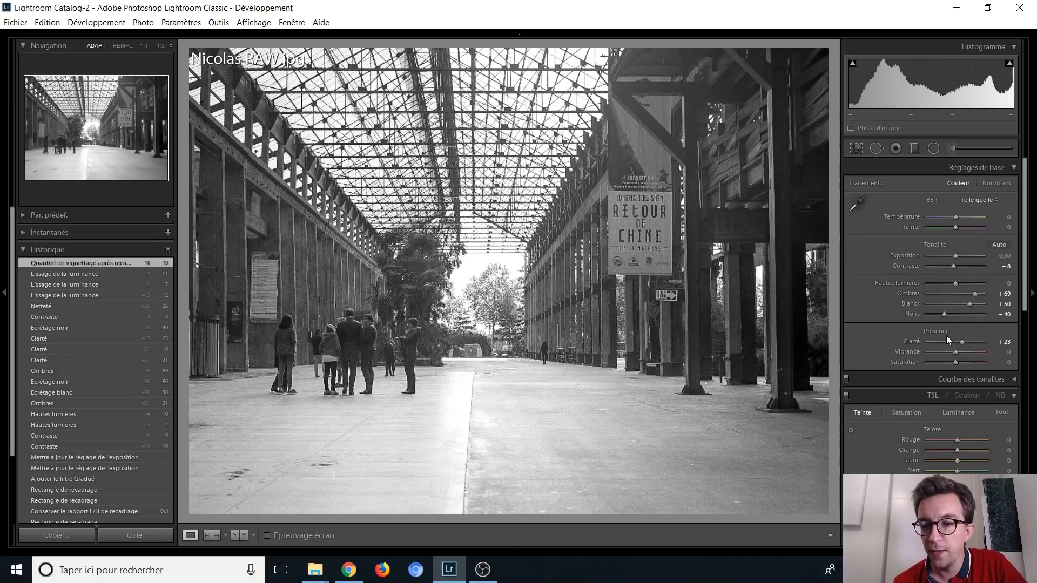
{"action": "scroll", "coordinate": [879, 328], "scroll_direction": "down", "scroll_amount": 5}
{"action": "scroll", "coordinate": [879, 328], "scroll_direction": "down", "scroll_amount": 3}
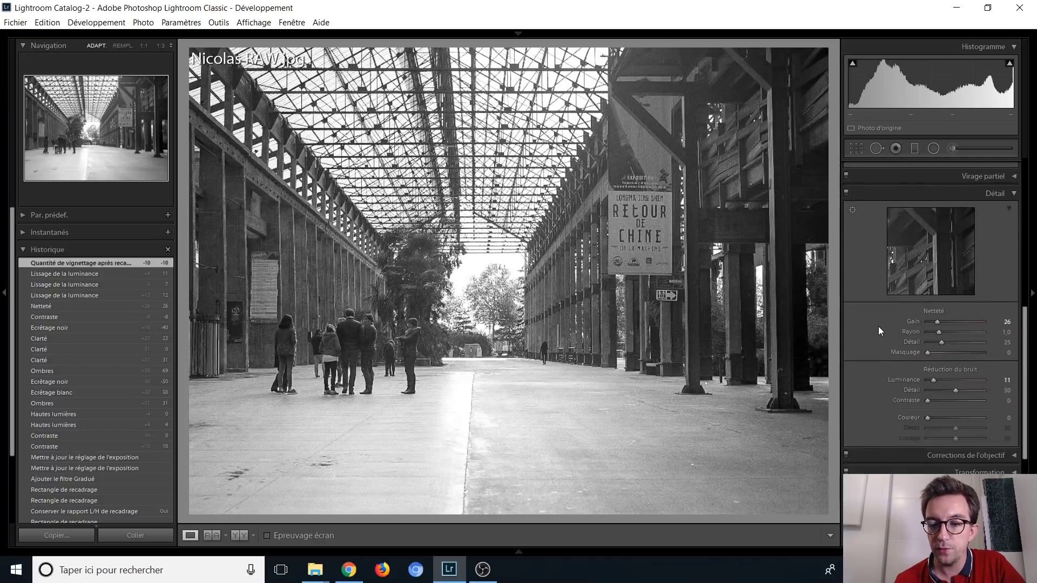
{"action": "scroll", "coordinate": [879, 328], "scroll_direction": "down", "scroll_amount": 3}
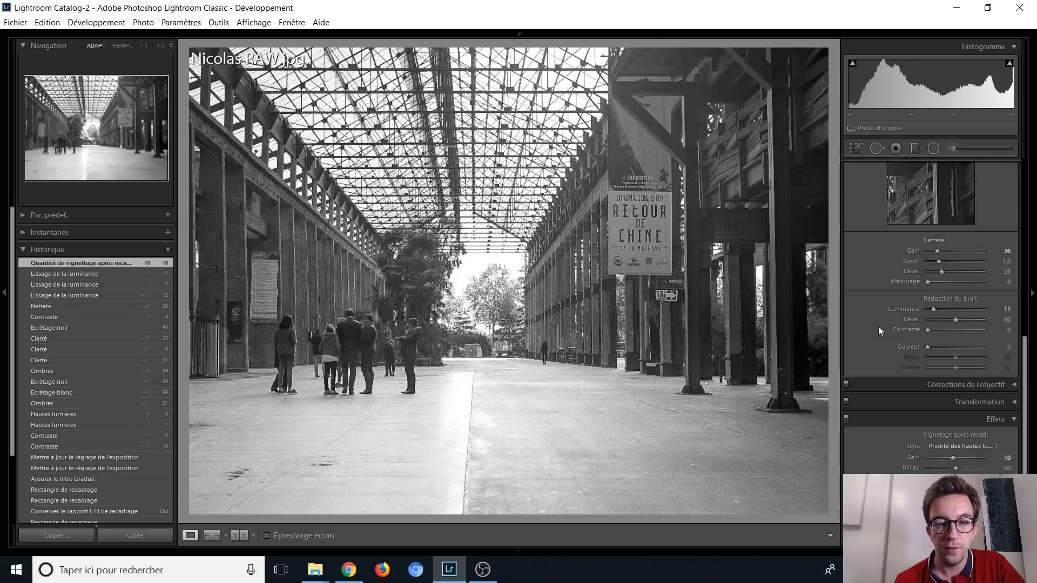
{"action": "scroll", "coordinate": [879, 326], "scroll_direction": "up", "scroll_amount": 5}
{"action": "scroll", "coordinate": [879, 327], "scroll_direction": "up", "scroll_amount": 5}
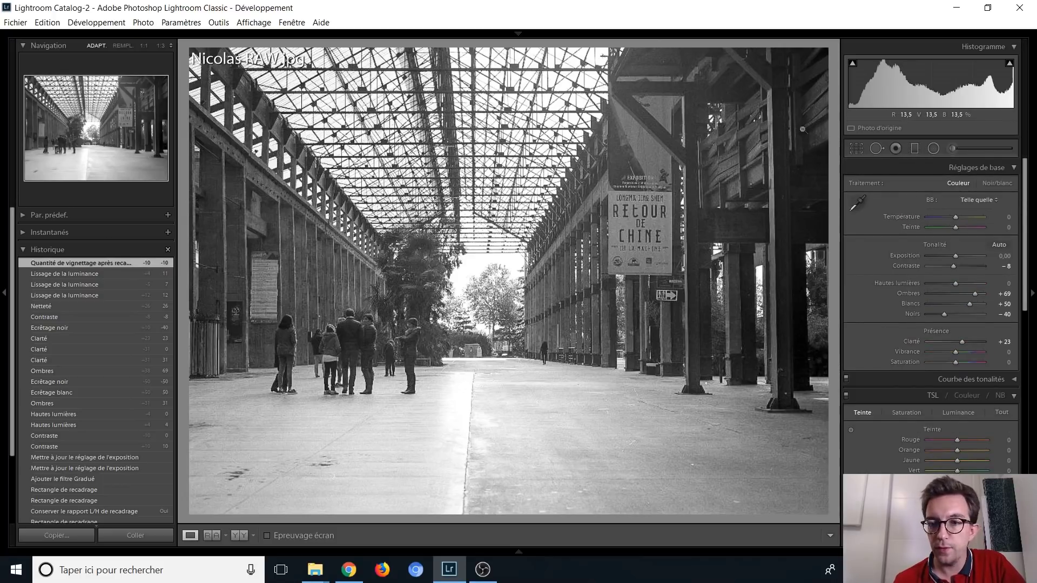
{"action": "left_click", "coordinate": [914, 150]}
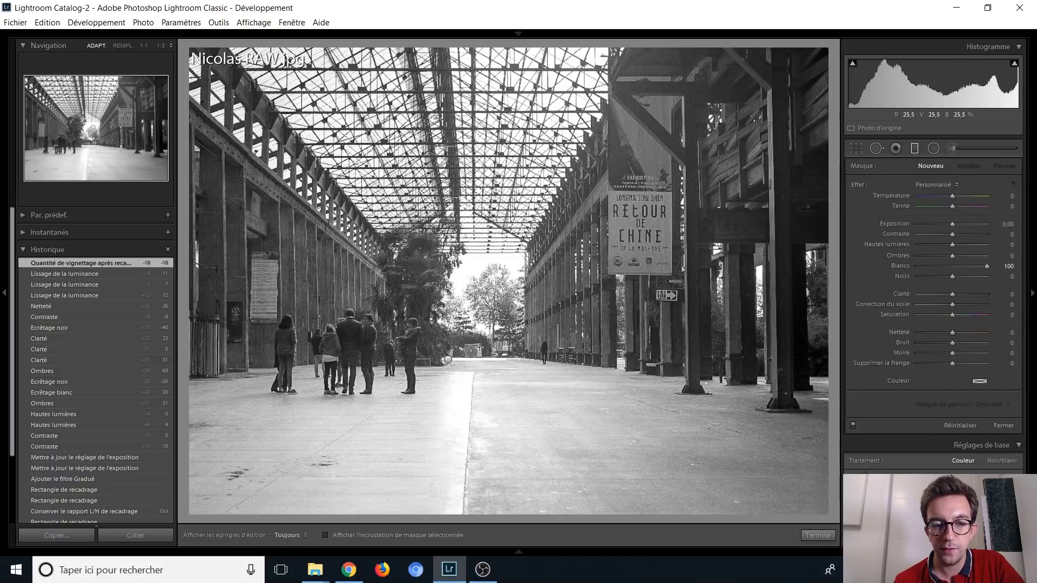
{"action": "left_click", "coordinate": [448, 359]}
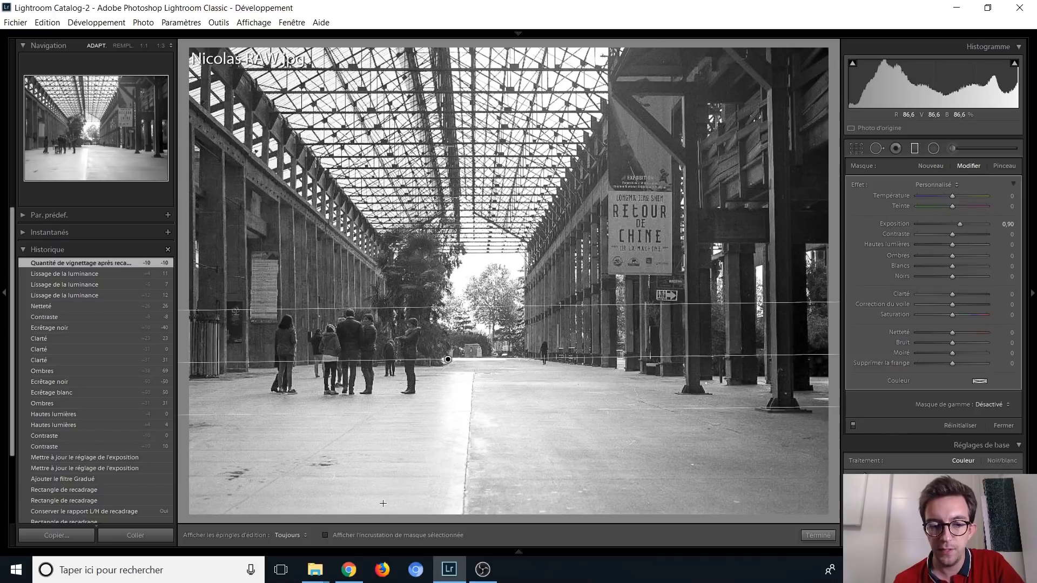
{"action": "left_click", "coordinate": [361, 534]}
{"action": "left_click", "coordinate": [361, 533]}
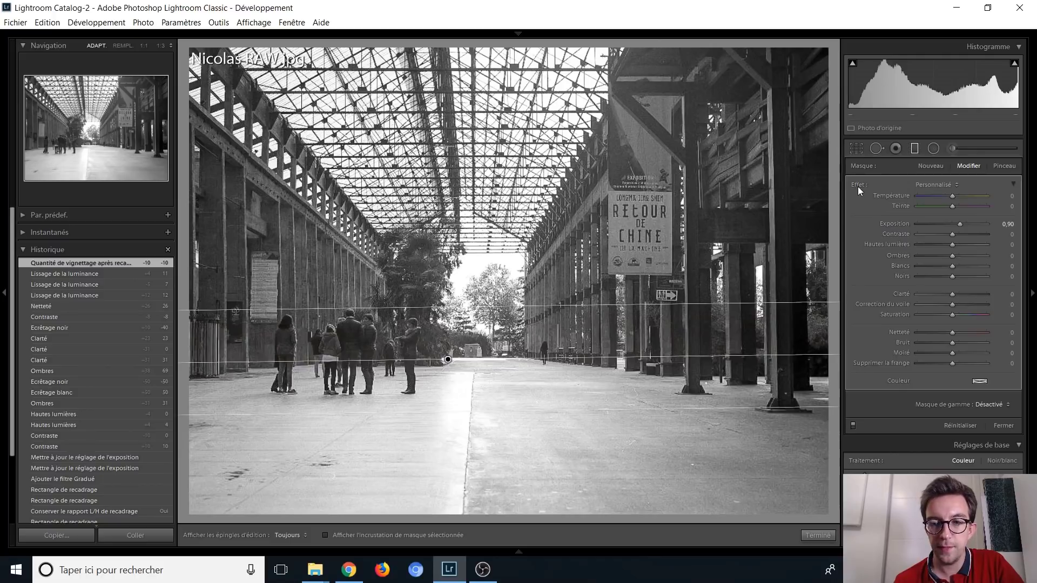
{"action": "left_click", "coordinate": [913, 149]}
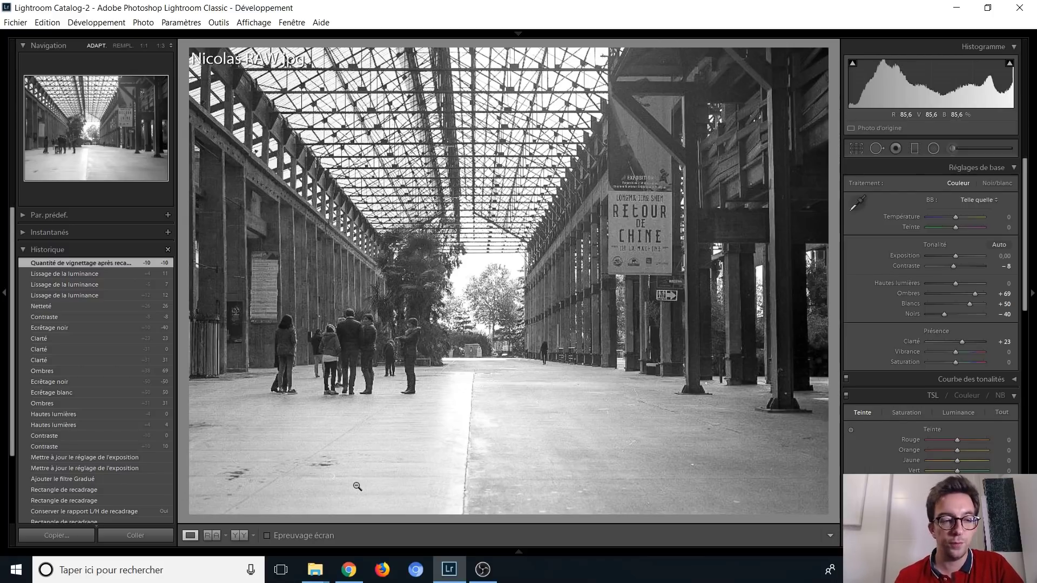
Revert the hall RAW to Importation, then restore its latest edit step
{"action": "scroll", "coordinate": [103, 432], "scroll_direction": "down", "scroll_amount": 5}
{"action": "left_click", "coordinate": [90, 448]}
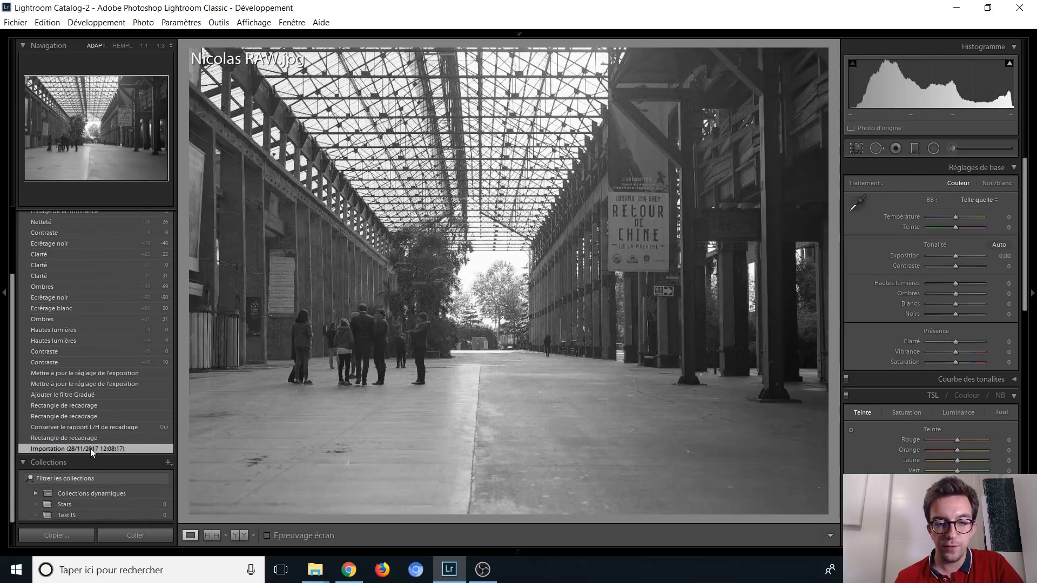
{"action": "scroll", "coordinate": [90, 438], "scroll_direction": "up", "scroll_amount": 5}
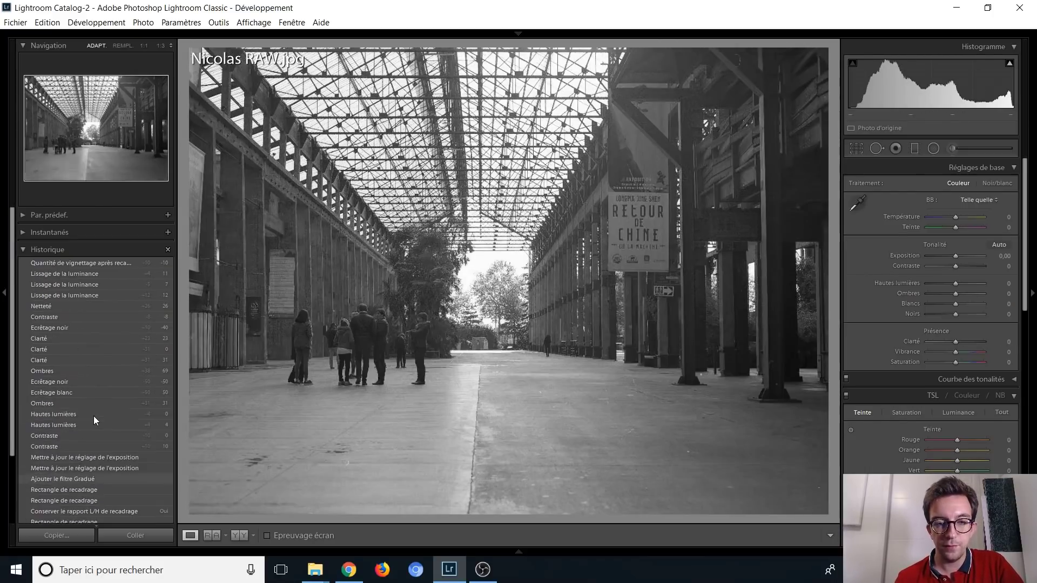
{"action": "left_click", "coordinate": [104, 264]}
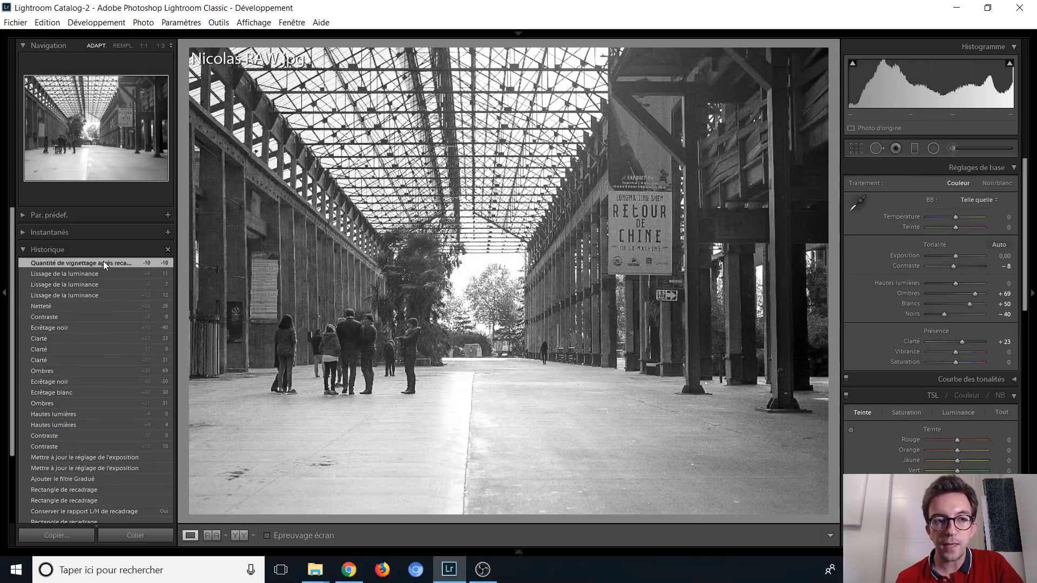
Flip between the edited RAW and unedited JPG, then advance to the lighthouse photo
{"action": "key", "text": "Right"}
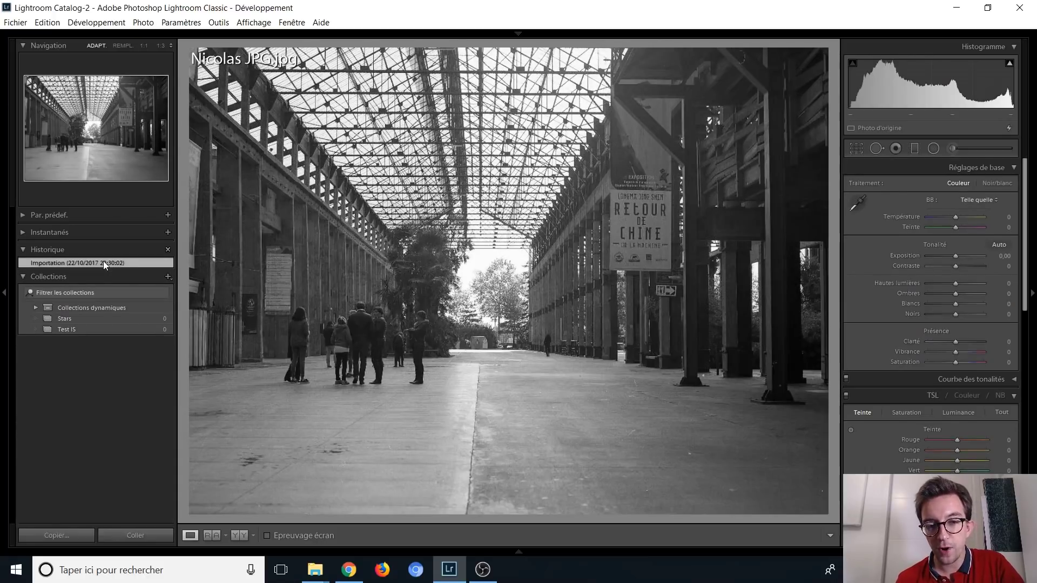
{"action": "key", "text": "Left"}
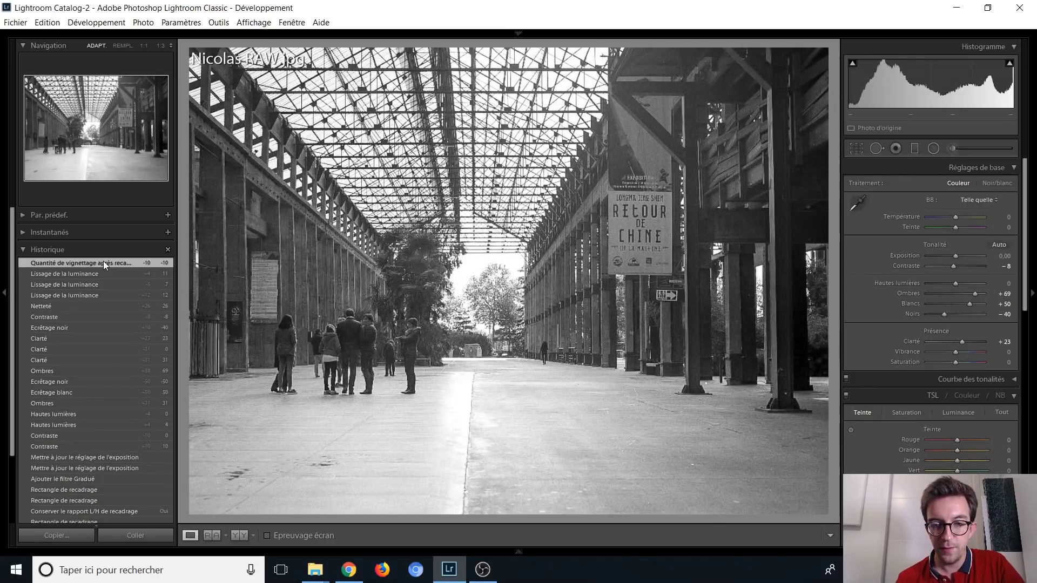
{"action": "key", "text": "Right"}
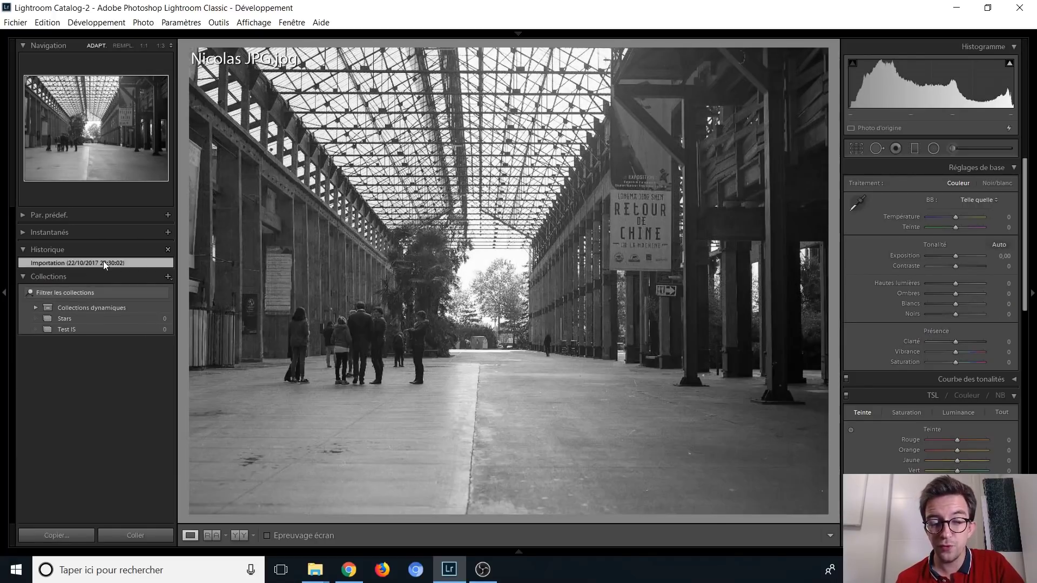
{"action": "key", "text": "Left"}
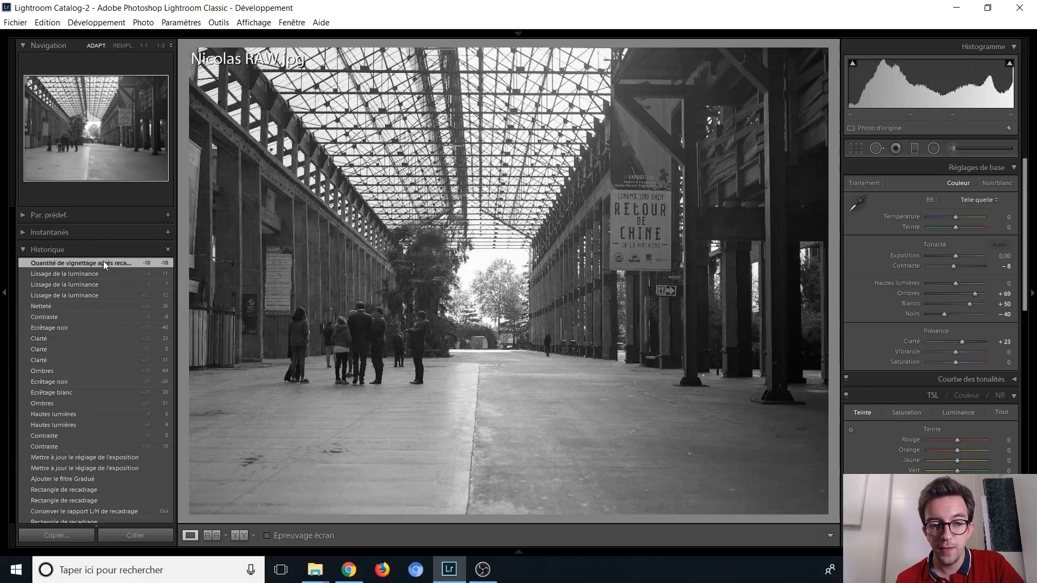
{"action": "key", "text": "Right"}
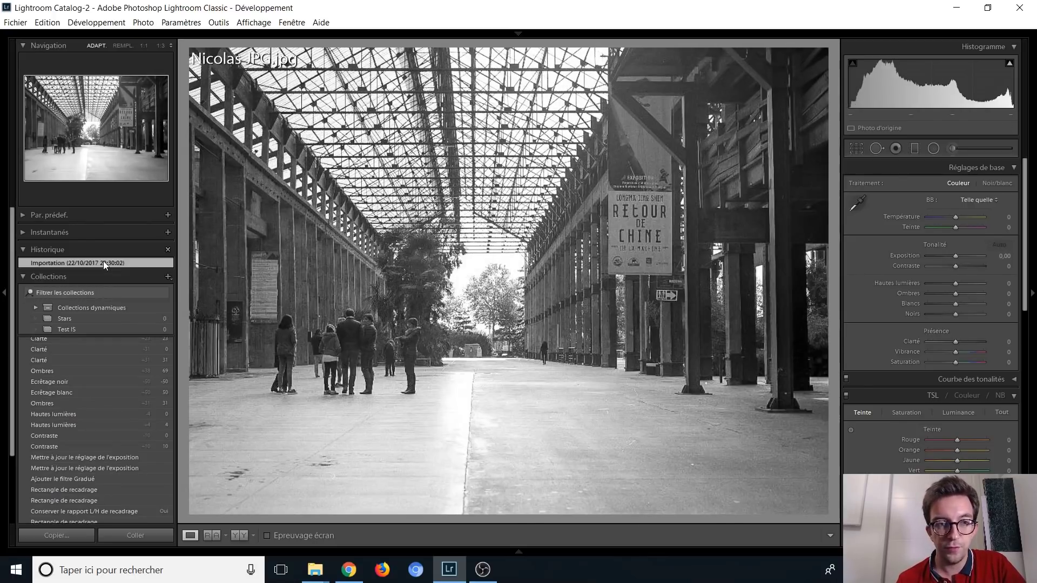
{"action": "key", "text": "Right"}
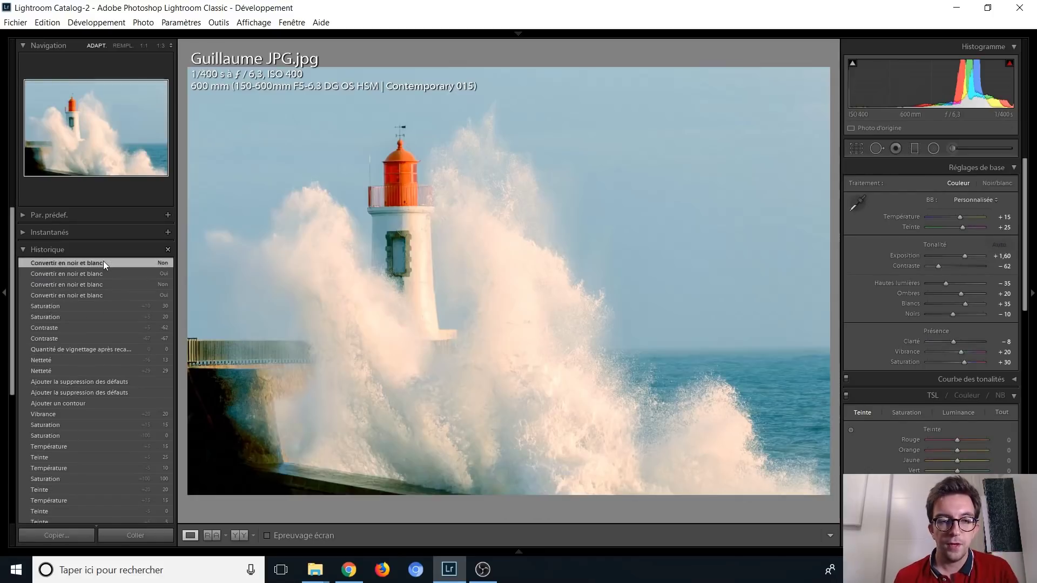
Preview the lighthouse photo at Importation, then restore the 'Convertir en noir et blanc' step
{"action": "scroll", "coordinate": [98, 388], "scroll_direction": "down", "scroll_amount": 5}
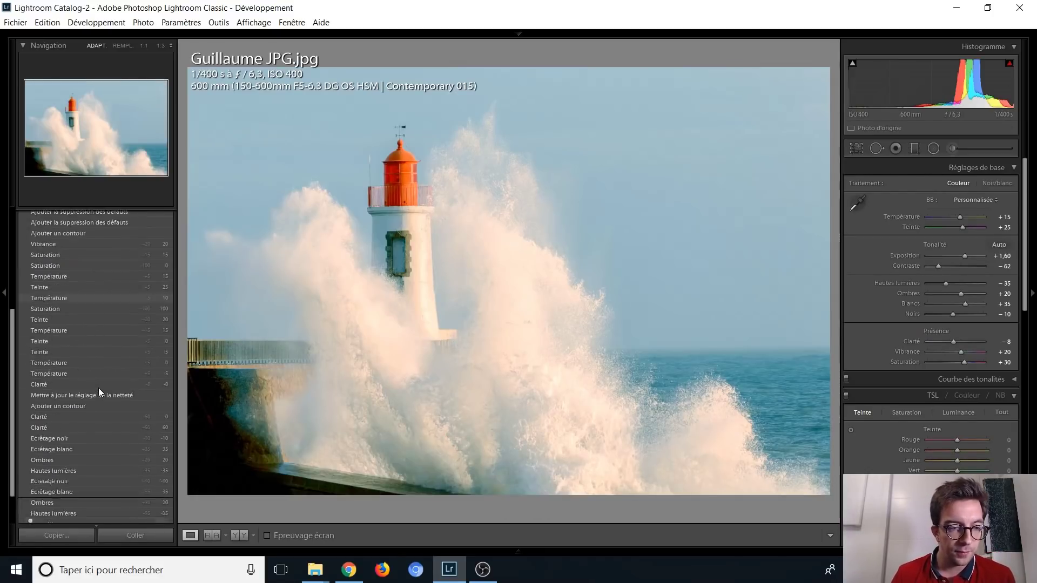
{"action": "scroll", "coordinate": [97, 393], "scroll_direction": "down", "scroll_amount": 5}
{"action": "left_click", "coordinate": [91, 449]}
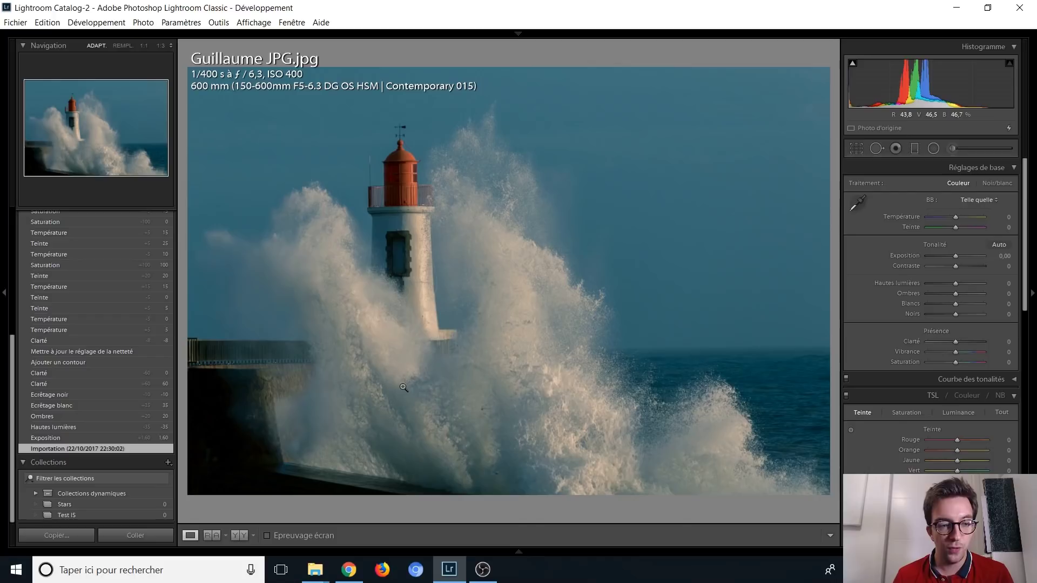
{"action": "scroll", "coordinate": [103, 357], "scroll_direction": "up", "scroll_amount": 3}
{"action": "scroll", "coordinate": [102, 358], "scroll_direction": "up", "scroll_amount": 3}
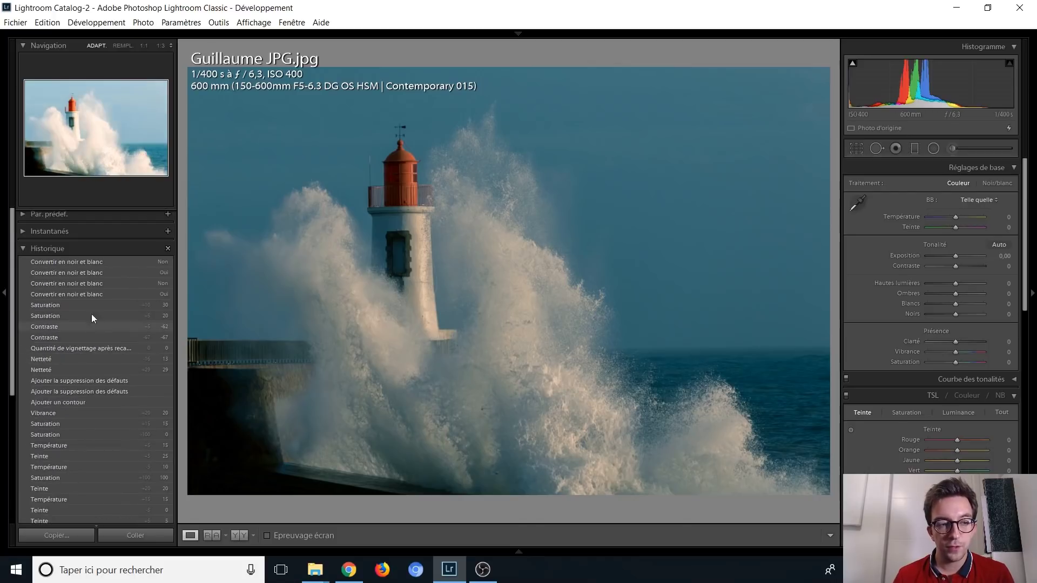
{"action": "left_click", "coordinate": [84, 262]}
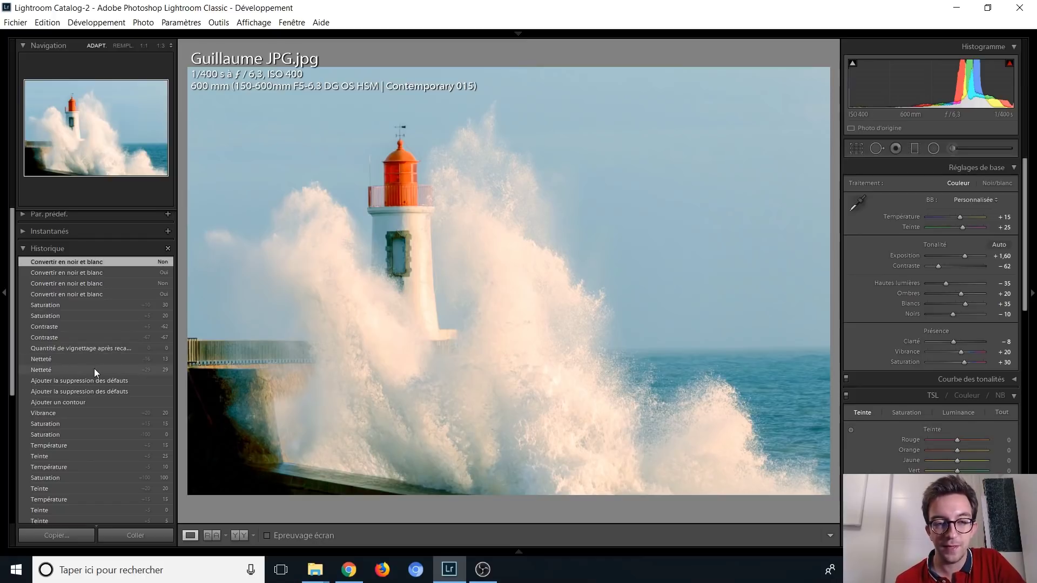
Revert the lighthouse photo to its Importation state again
{"action": "scroll", "coordinate": [92, 369], "scroll_direction": "down", "scroll_amount": 5}
{"action": "scroll", "coordinate": [75, 447], "scroll_direction": "down", "scroll_amount": 5}
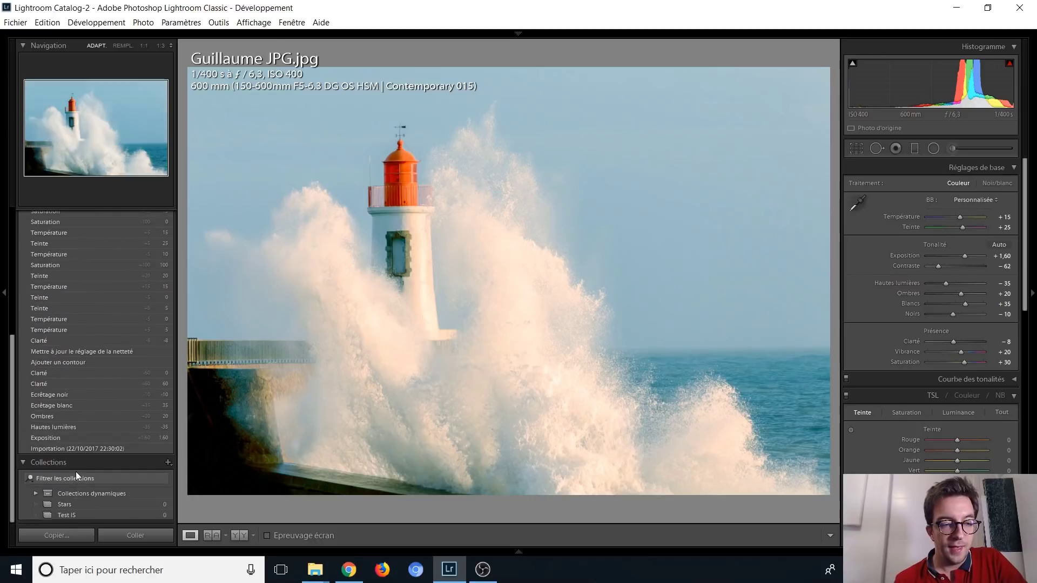
{"action": "left_click", "coordinate": [72, 450]}
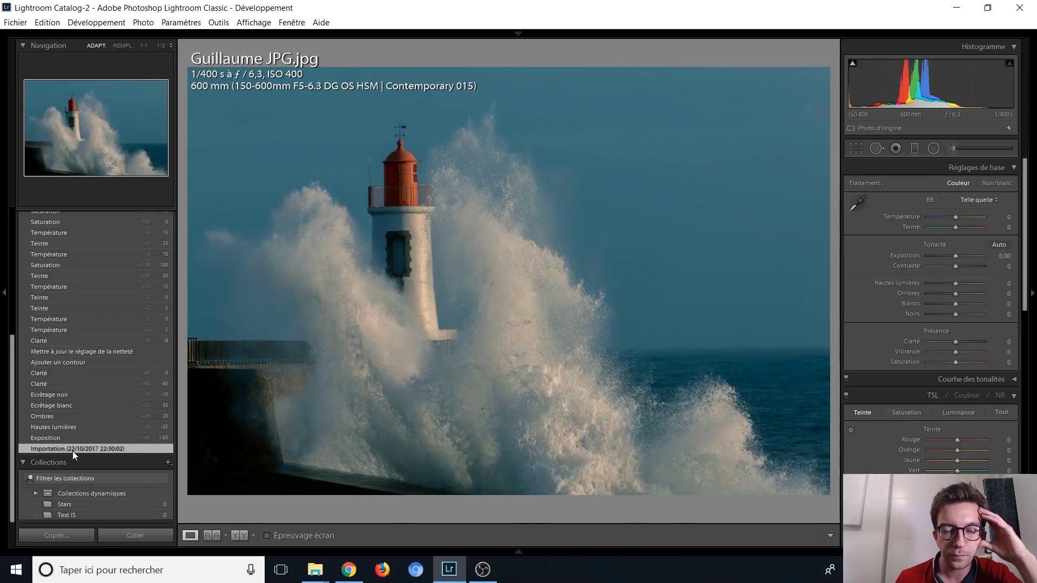
{"action": "scroll", "coordinate": [72, 452], "scroll_direction": "up", "scroll_amount": 2}
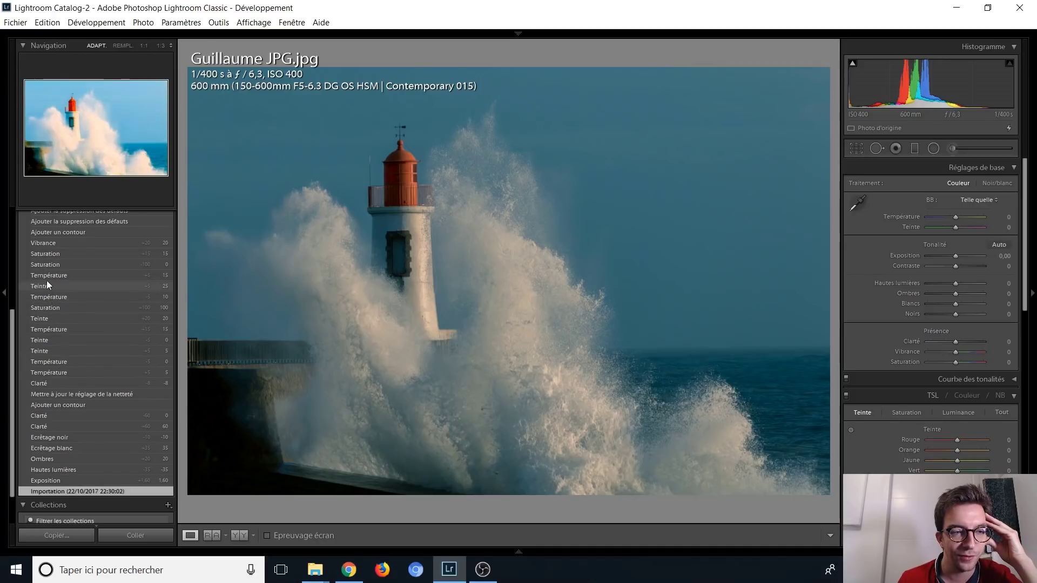
Step through the Clarté, Vibrance and Saturation states, then return to 'Convertir en noir et blanc'
{"action": "left_click", "coordinate": [50, 383]}
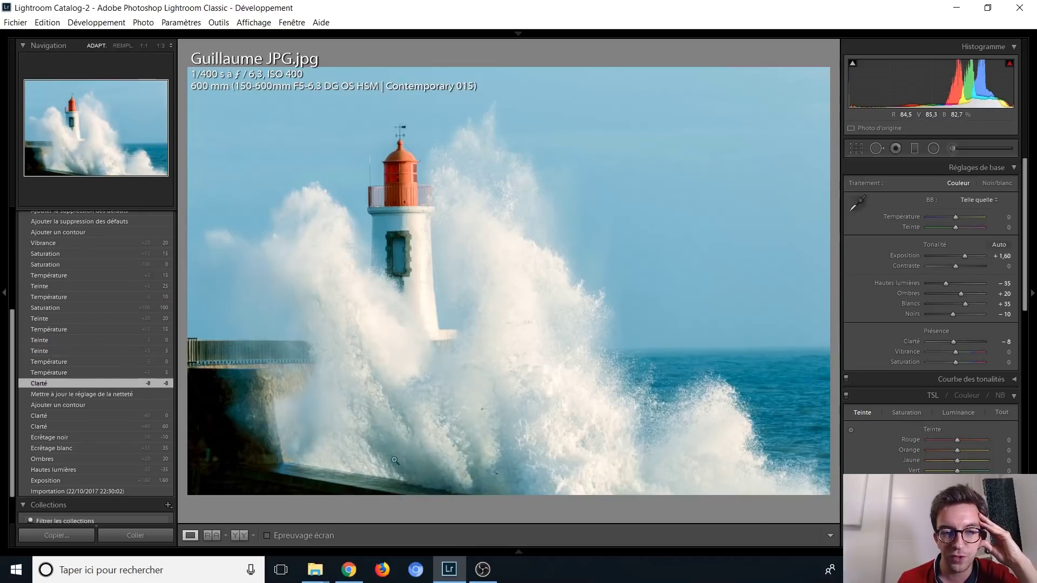
{"action": "scroll", "coordinate": [68, 385], "scroll_direction": "up", "scroll_amount": 2}
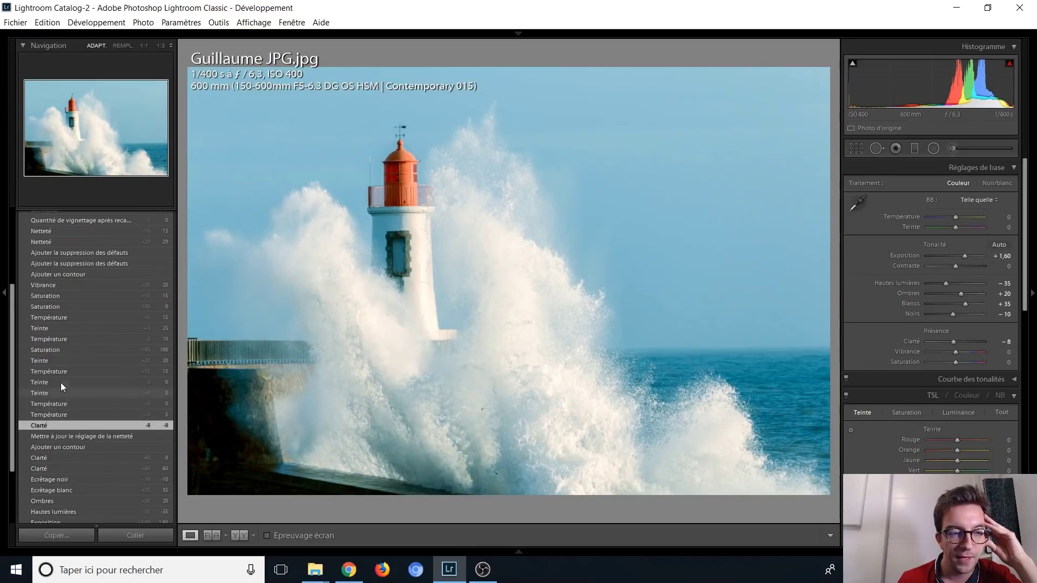
{"action": "left_click", "coordinate": [58, 285]}
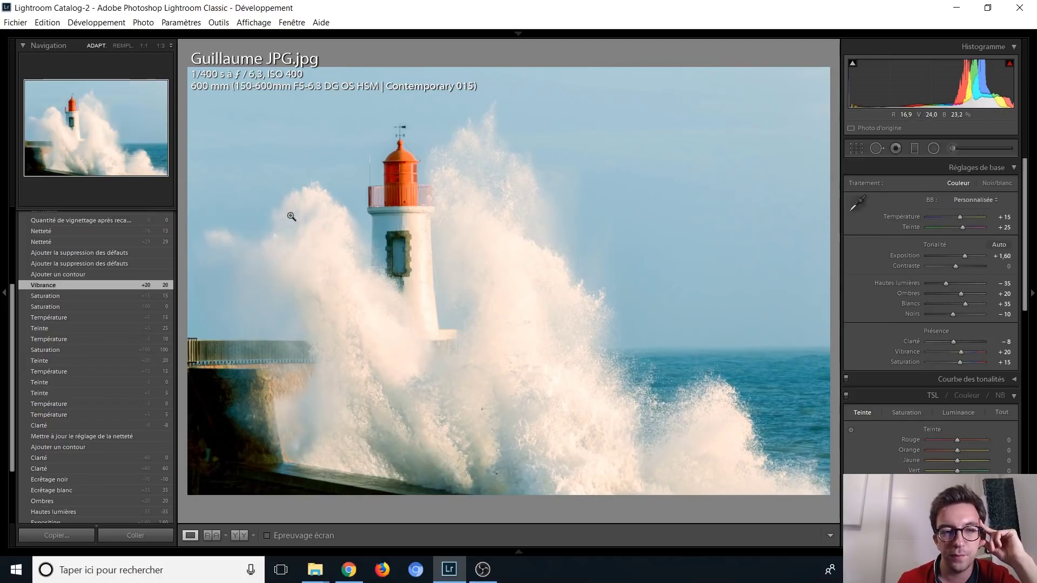
{"action": "scroll", "coordinate": [53, 323], "scroll_direction": "up", "scroll_amount": 2}
{"action": "scroll", "coordinate": [63, 358], "scroll_direction": "up", "scroll_amount": 1}
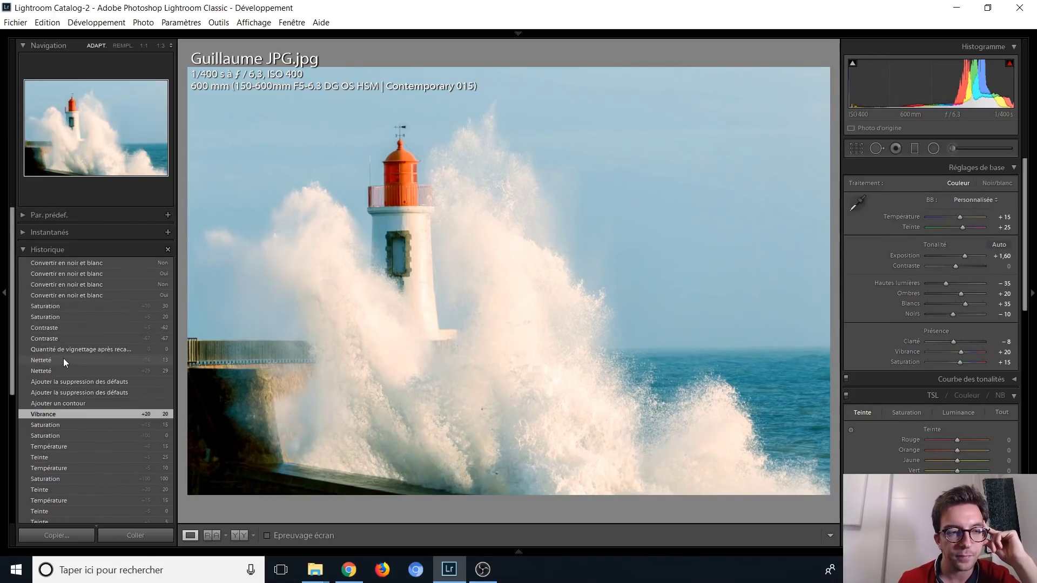
{"action": "left_click", "coordinate": [76, 309]}
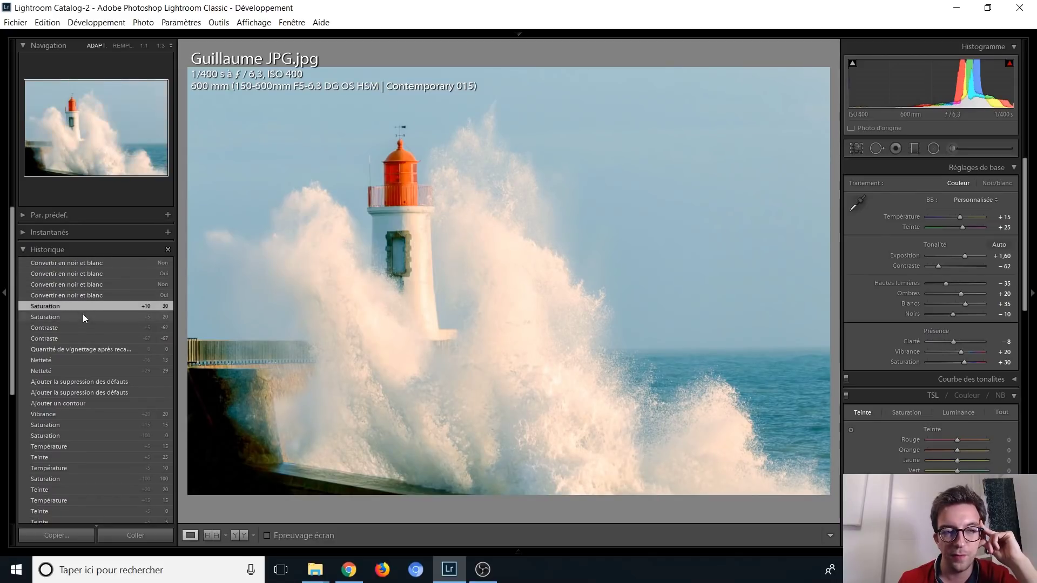
{"action": "left_click", "coordinate": [89, 264]}
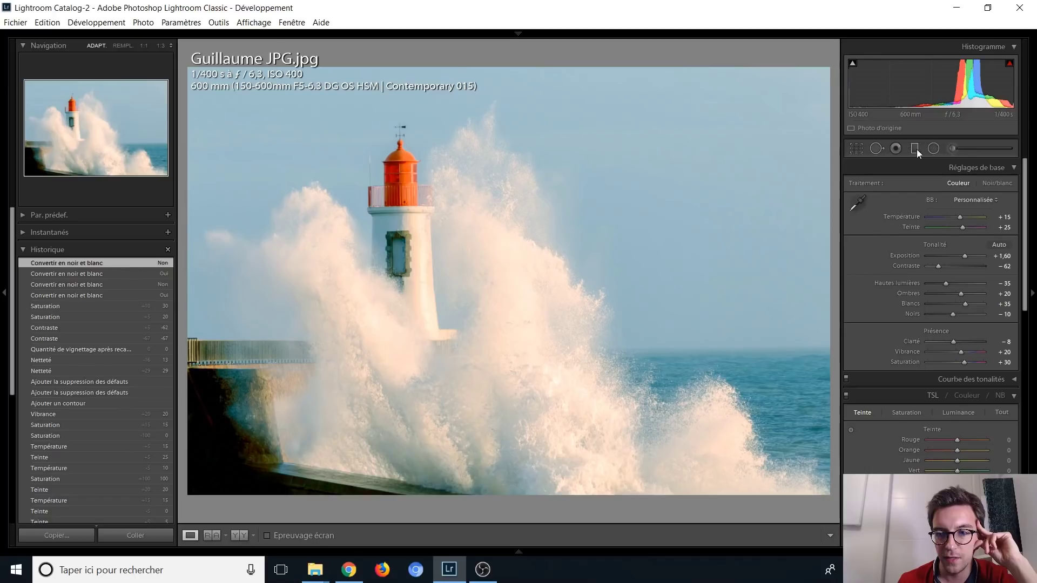
{"action": "left_click", "coordinate": [954, 148]}
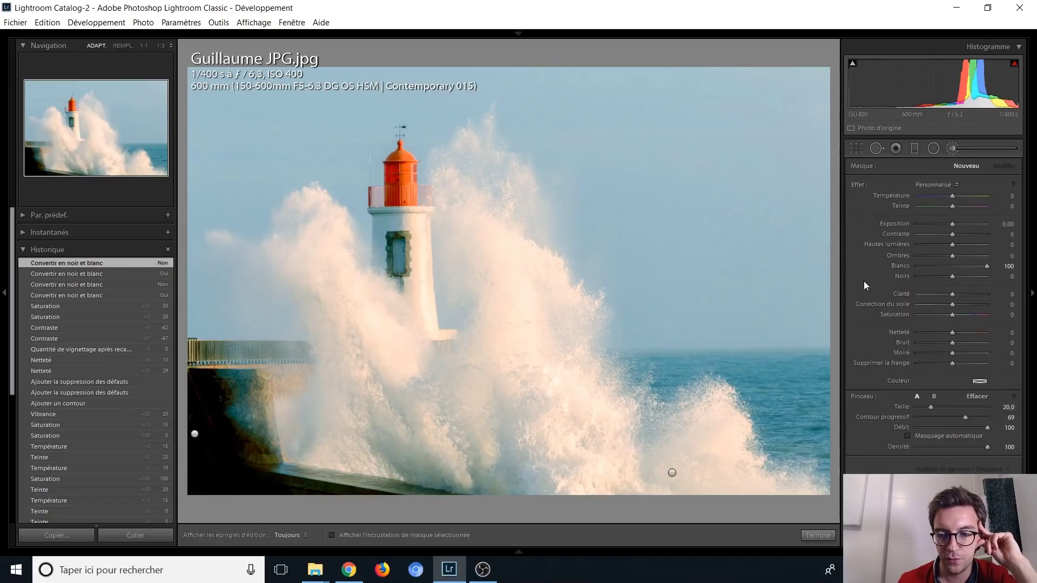
{"action": "left_click", "coordinate": [196, 435]}
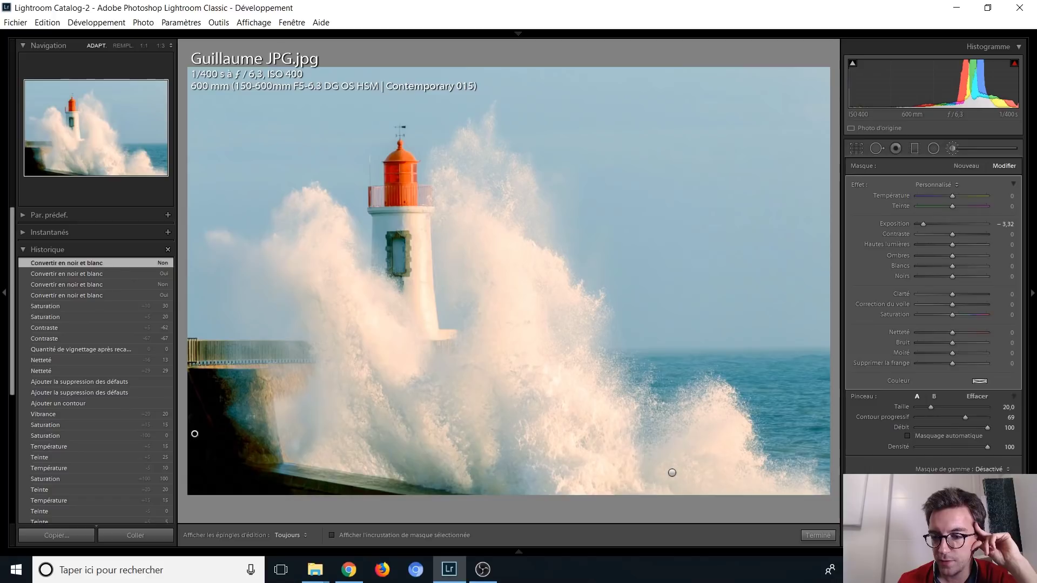
{"action": "left_click", "coordinate": [852, 487]}
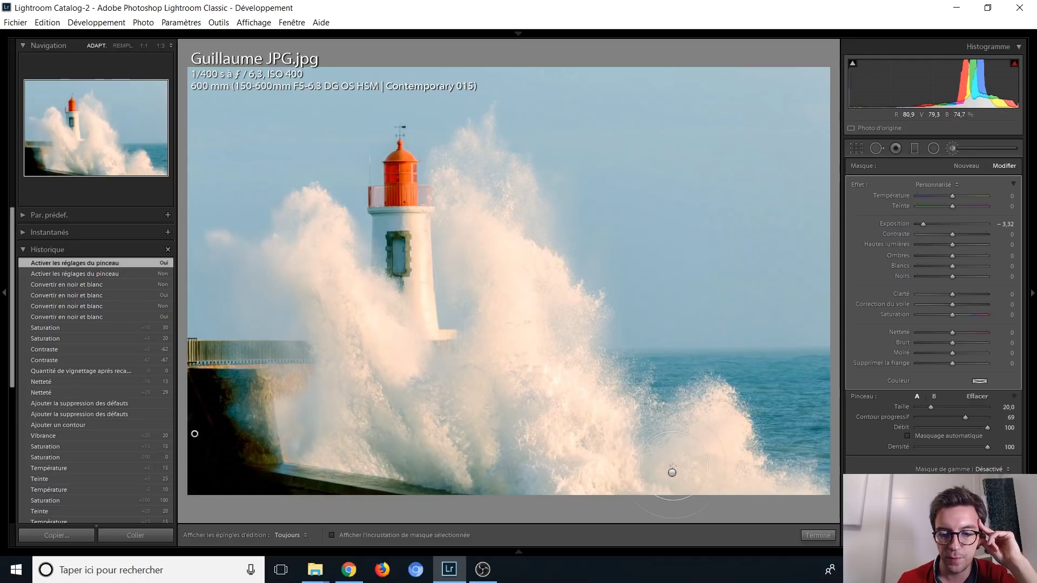
{"action": "left_click", "coordinate": [672, 473]}
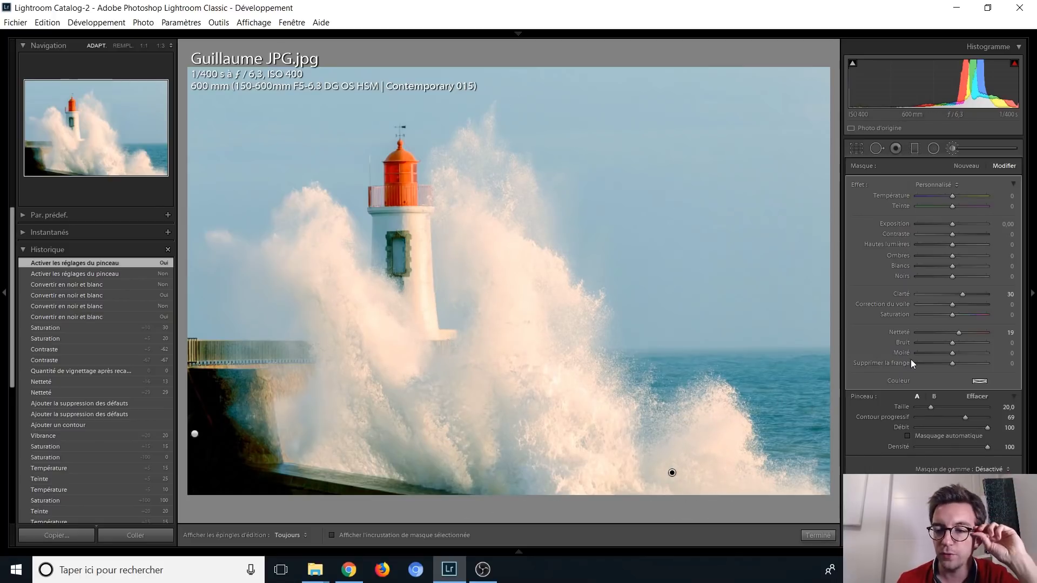
{"action": "left_click", "coordinate": [956, 147]}
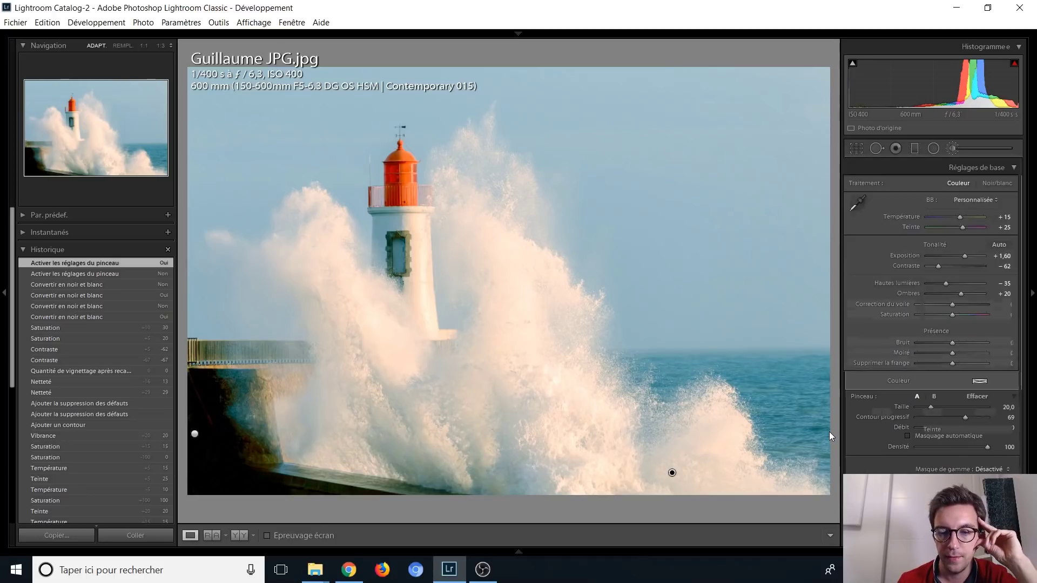
Flip between Guillaume RAW.CR2 and Guillaume JPG.jpg, then advance to Sylvain RAW.NEF
{"action": "key", "text": "Right"}
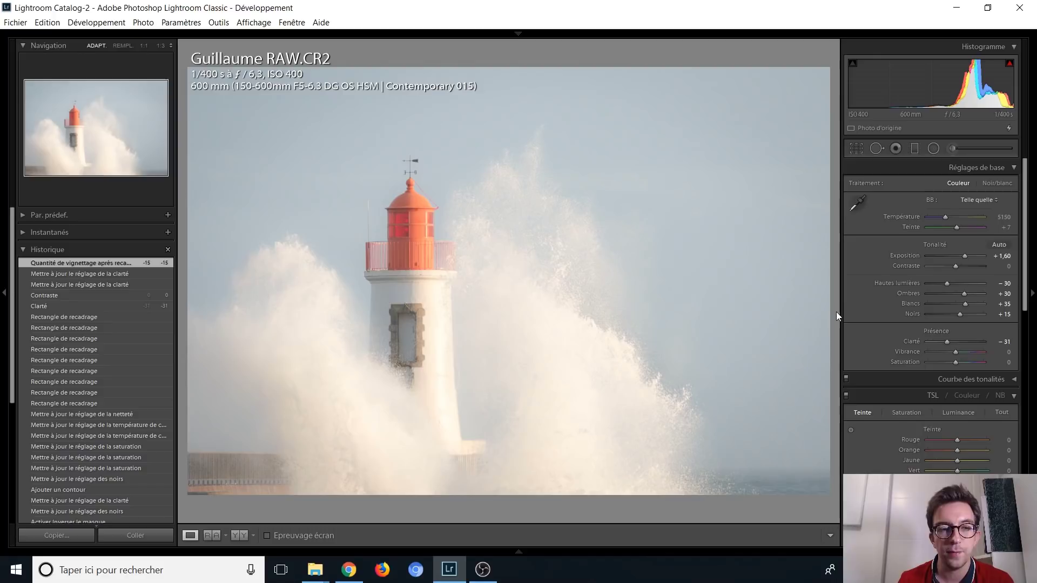
{"action": "key", "text": "Left"}
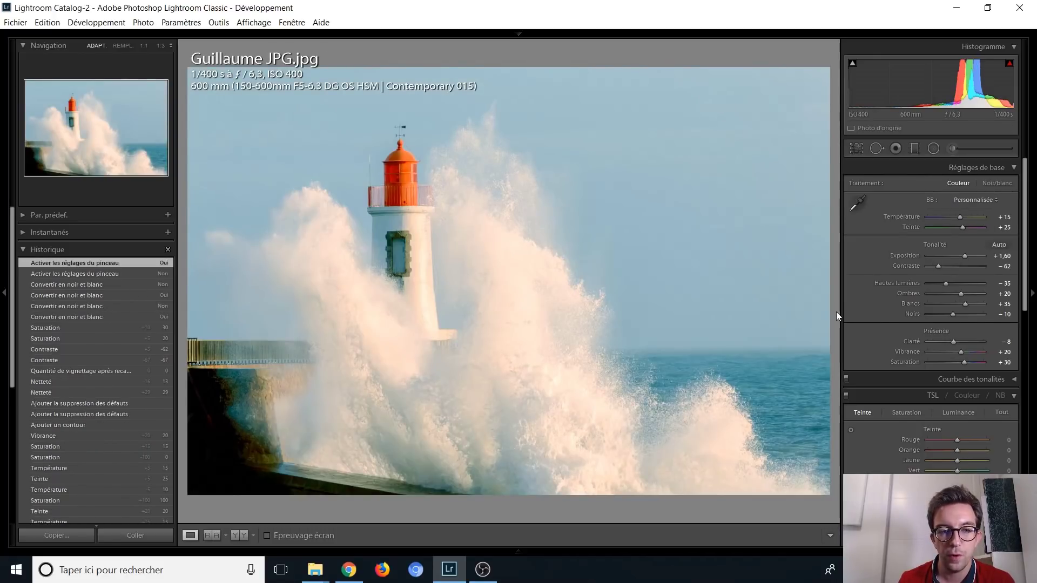
{"action": "key", "text": "Right"}
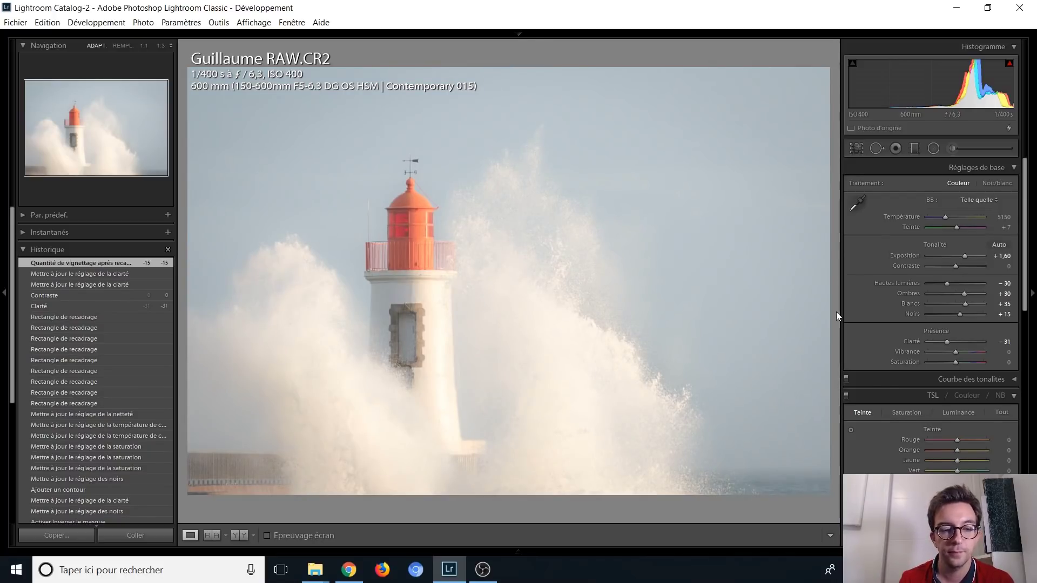
{"action": "key", "text": "Right"}
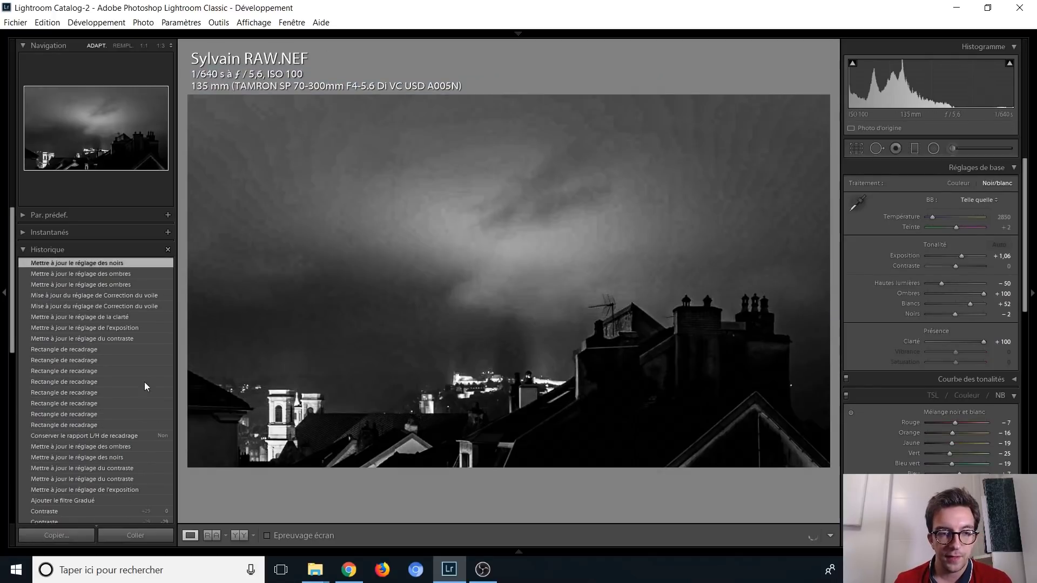
Show Sylvain RAW.NEF at its Importation state, all basic tone settings at 0
{"action": "scroll", "coordinate": [135, 394], "scroll_direction": "down", "scroll_amount": 10}
{"action": "left_click", "coordinate": [86, 472]}
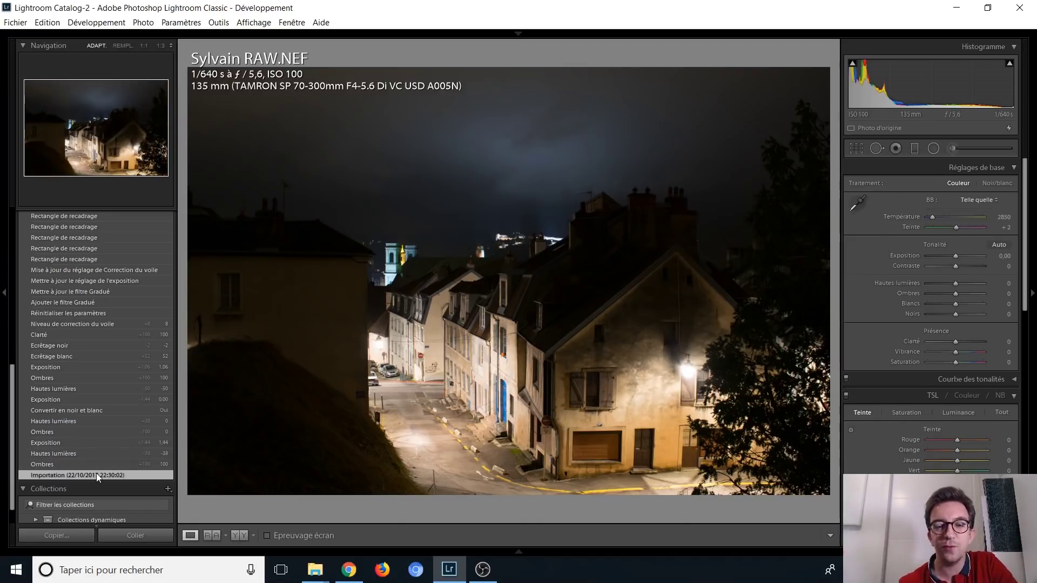
{"action": "scroll", "coordinate": [96, 473], "scroll_direction": "up", "scroll_amount": 4}
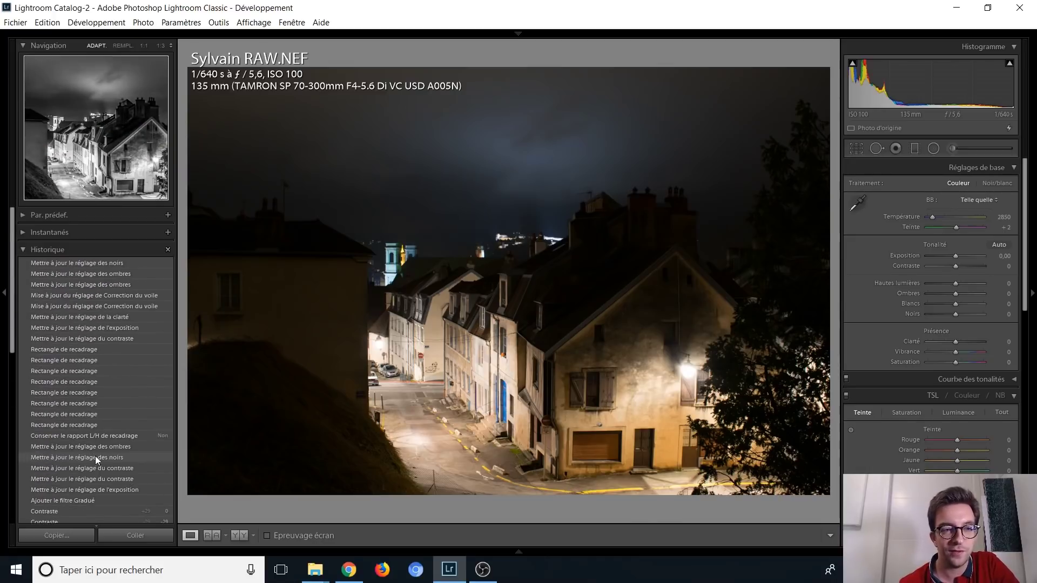
{"action": "scroll", "coordinate": [96, 456], "scroll_direction": "down", "scroll_amount": 5}
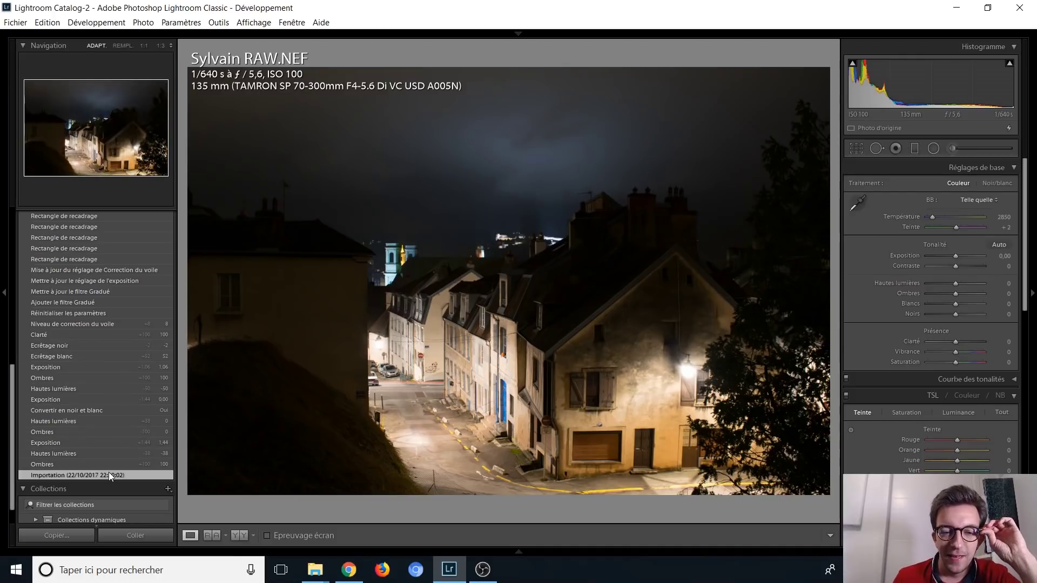
Review Sylvain RAW.NEF at its Exposition, black-and-white conversion and Ombres history states
{"action": "left_click", "coordinate": [90, 442]}
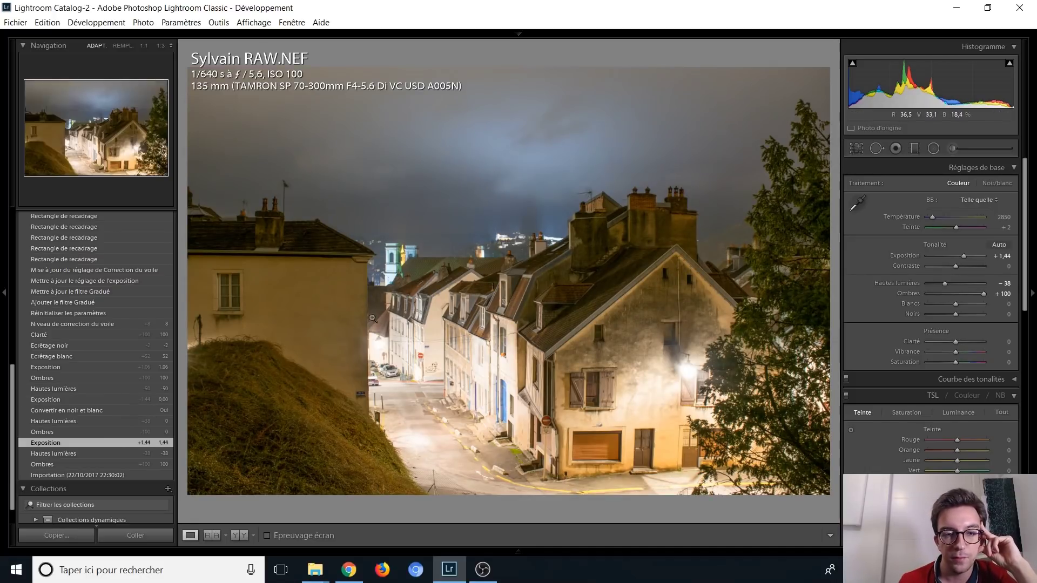
{"action": "left_click", "coordinate": [79, 411]}
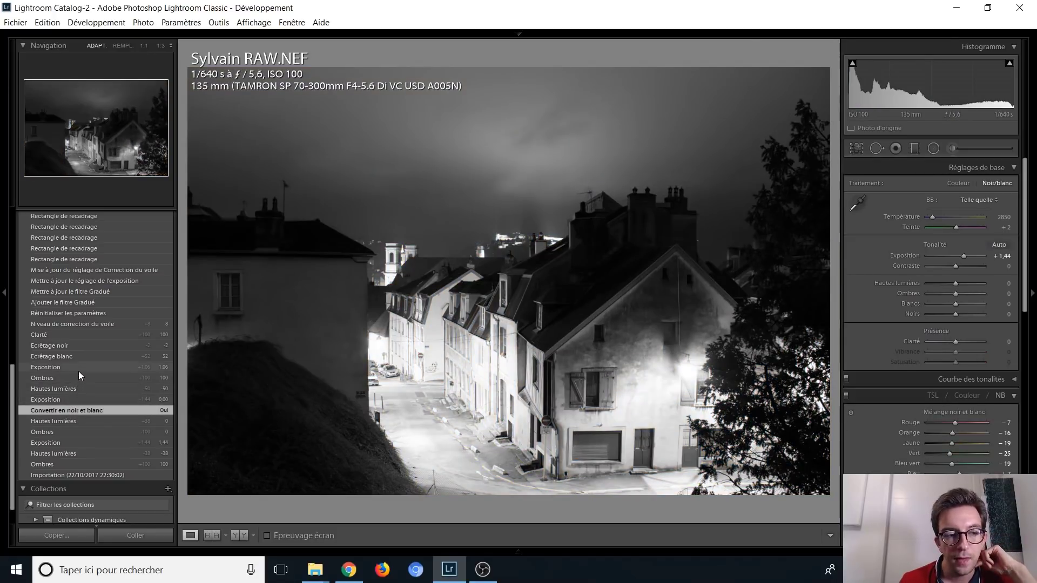
{"action": "left_click", "coordinate": [82, 374]}
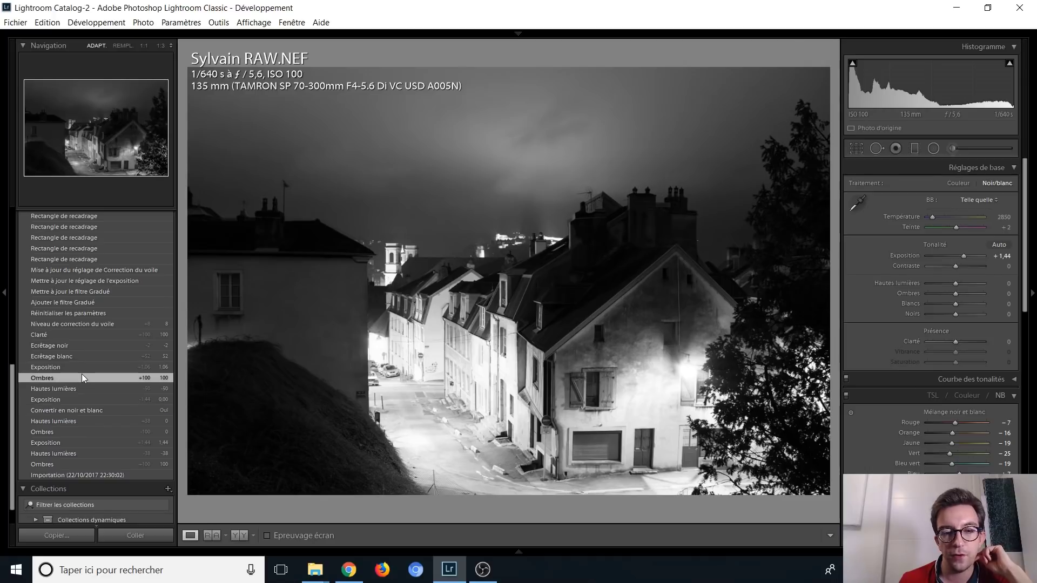
Compare the photo before and after Clarté +100, then begin a Graduated Filter
{"action": "left_click", "coordinate": [82, 345]}
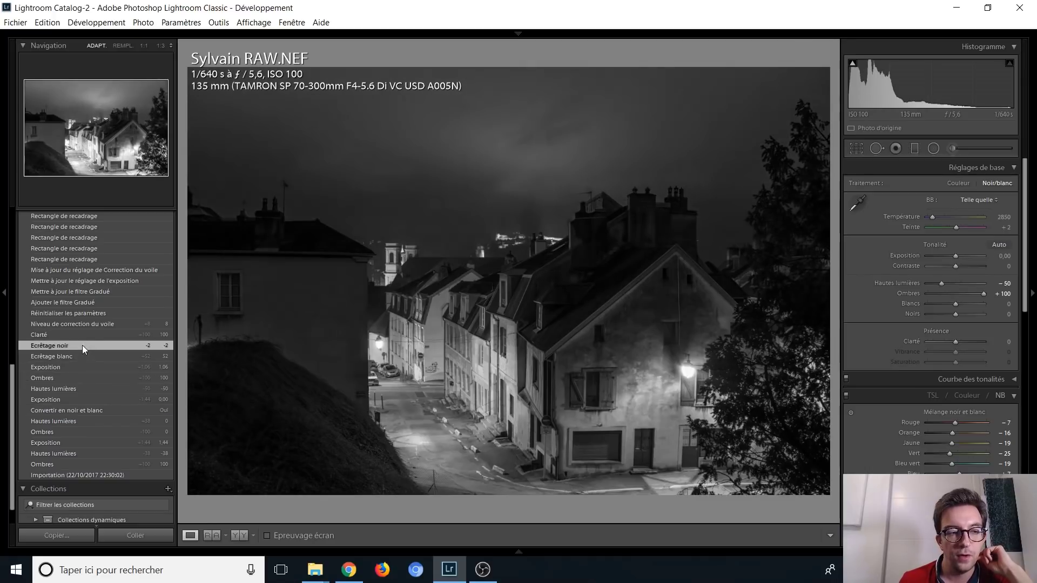
{"action": "left_click", "coordinate": [82, 334]}
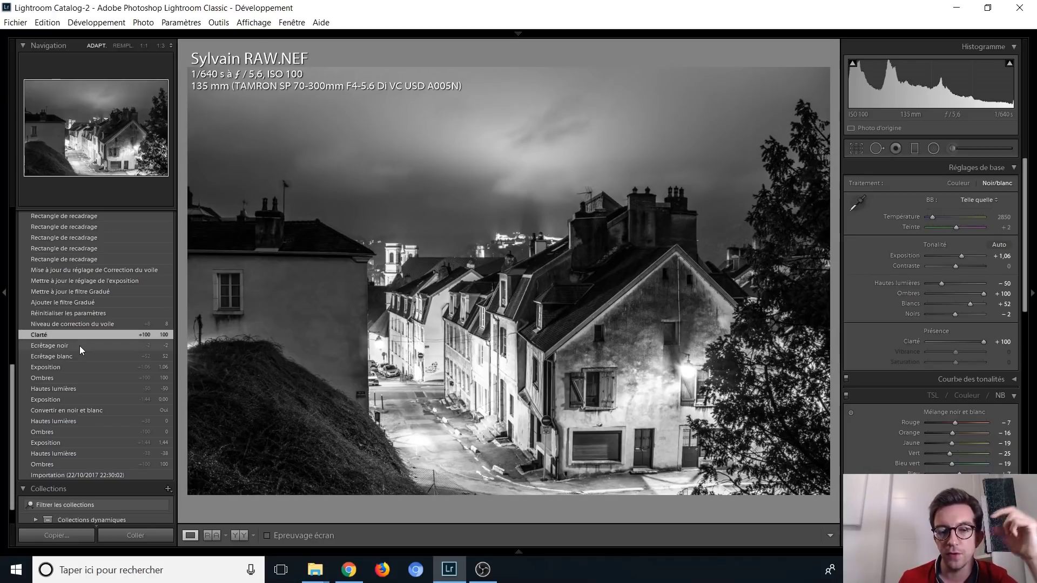
{"action": "left_click", "coordinate": [79, 346]}
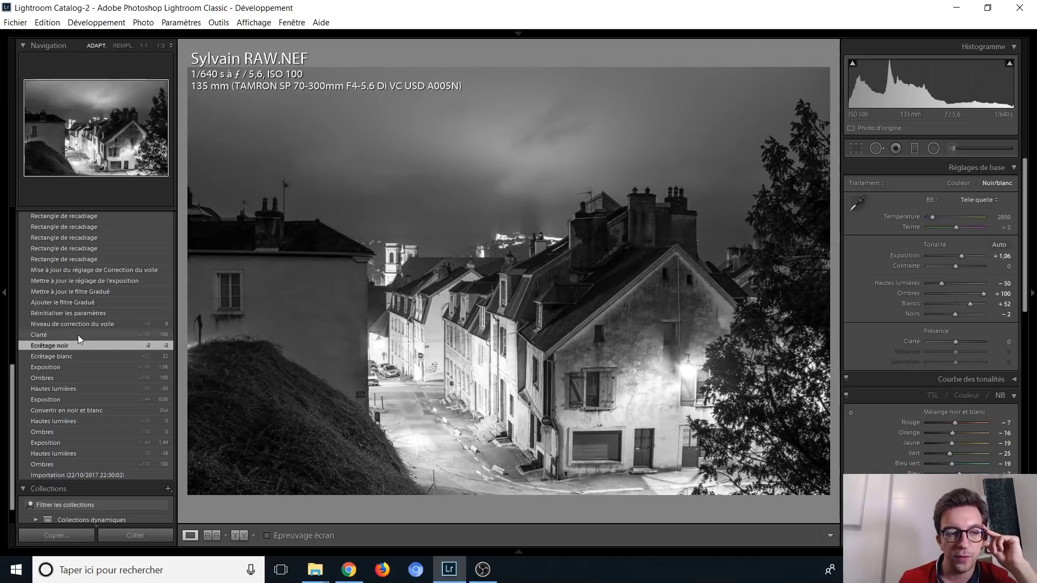
{"action": "left_click", "coordinate": [78, 334]}
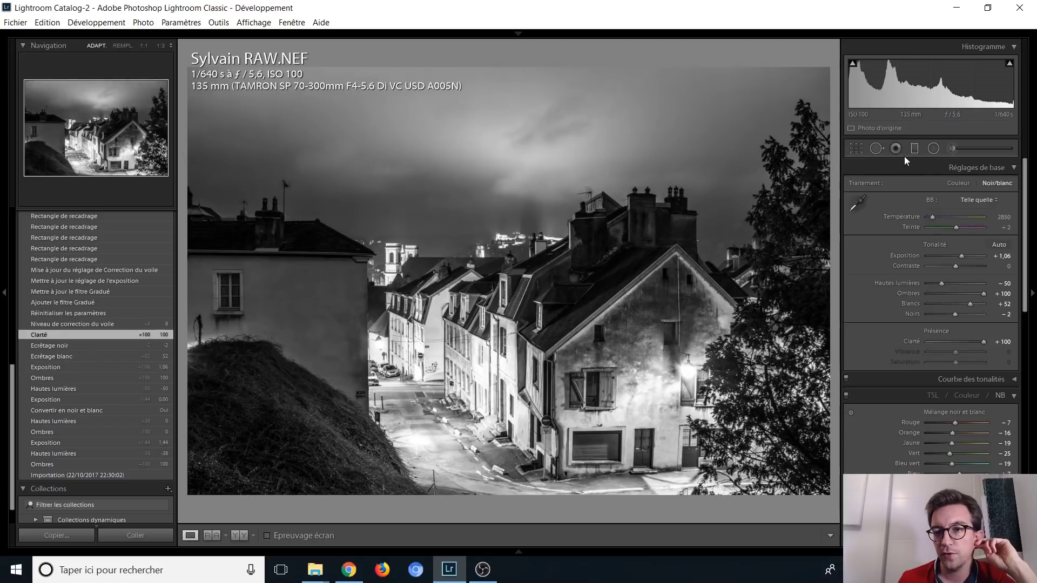
{"action": "left_click", "coordinate": [917, 148]}
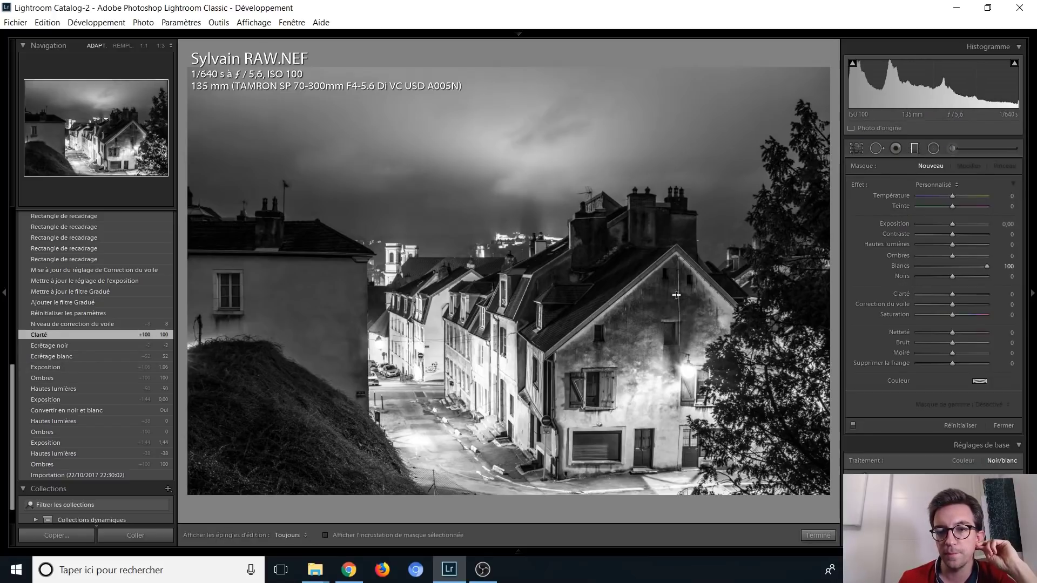
Close the Graduated Filter and step back through dehaze and reset states to the square crop
{"action": "left_click", "coordinate": [915, 150]}
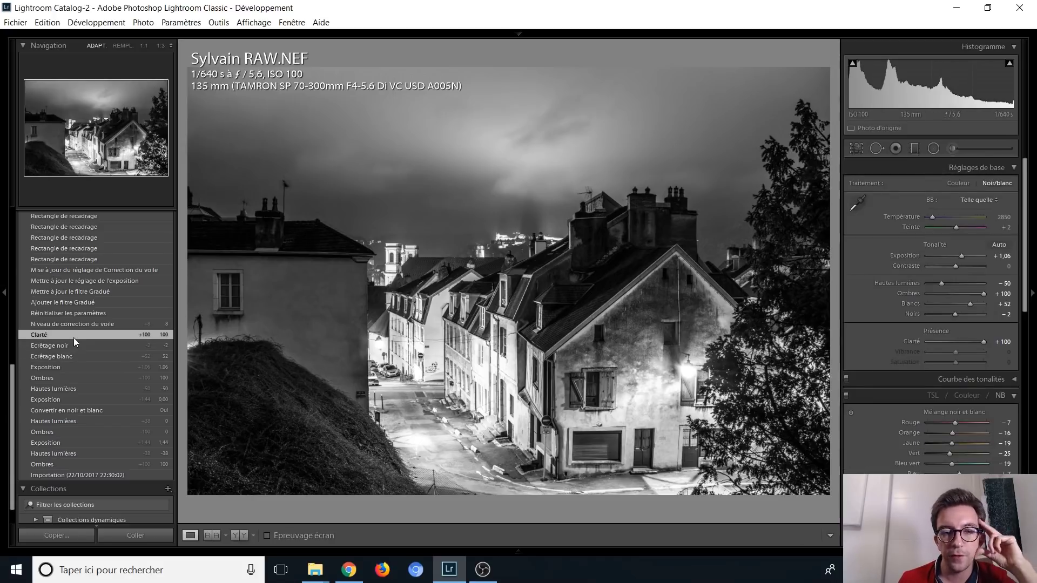
{"action": "left_click", "coordinate": [72, 324]}
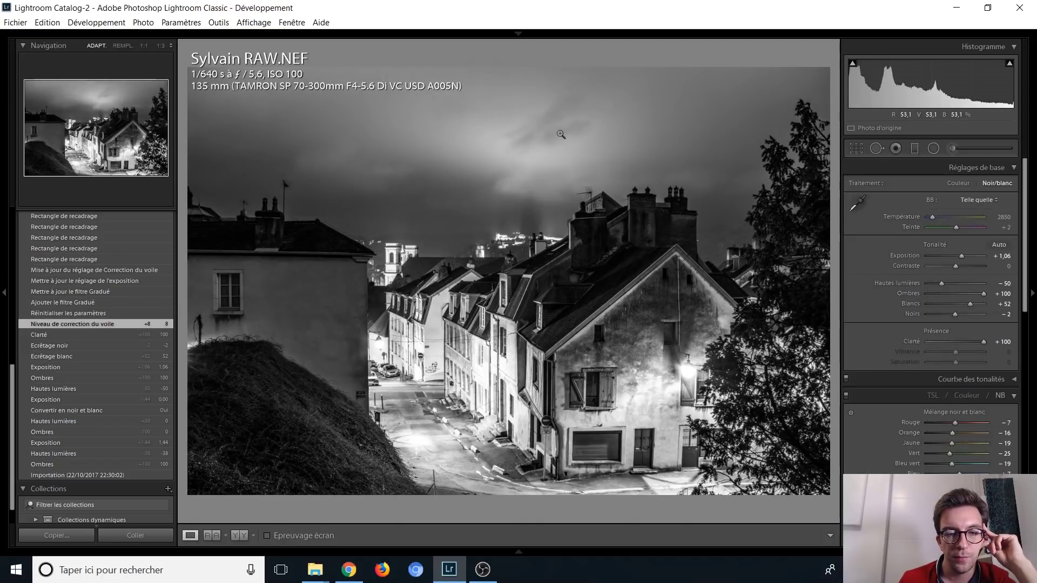
{"action": "scroll", "coordinate": [66, 315], "scroll_direction": "up", "scroll_amount": 5}
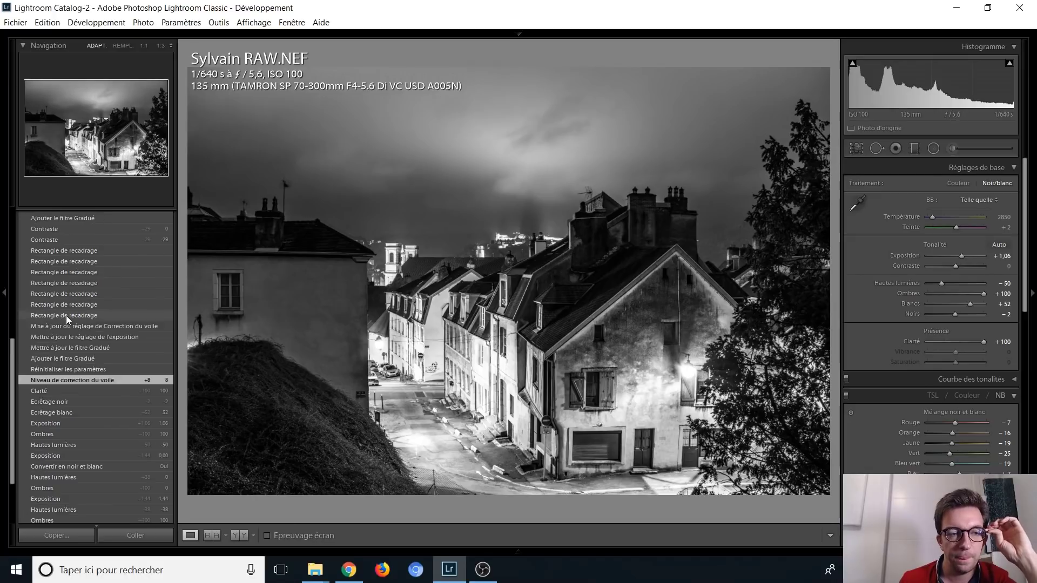
{"action": "scroll", "coordinate": [85, 403], "scroll_direction": "up", "scroll_amount": 5}
{"action": "left_click", "coordinate": [80, 425]}
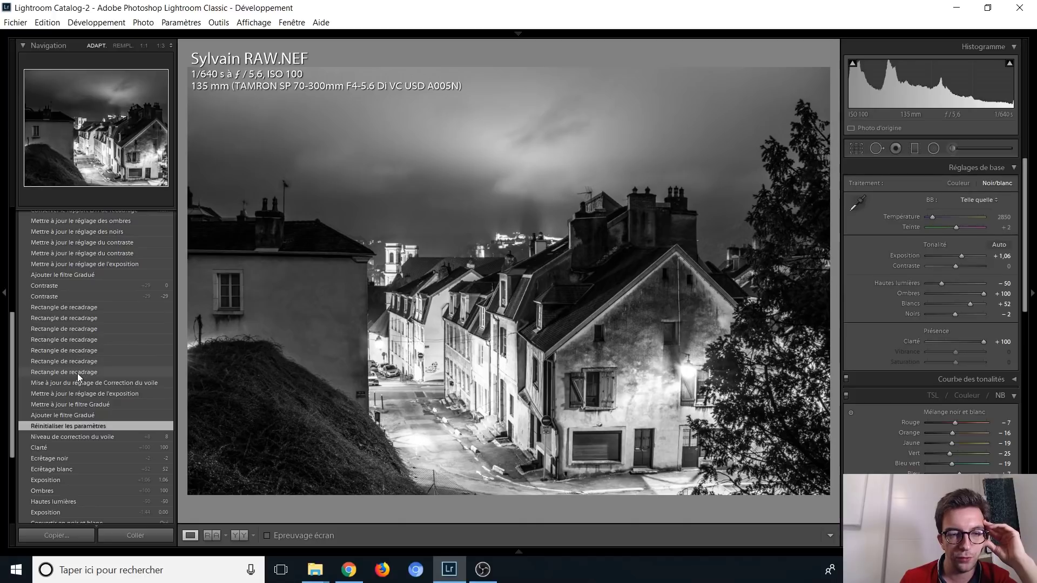
{"action": "left_click", "coordinate": [76, 305]}
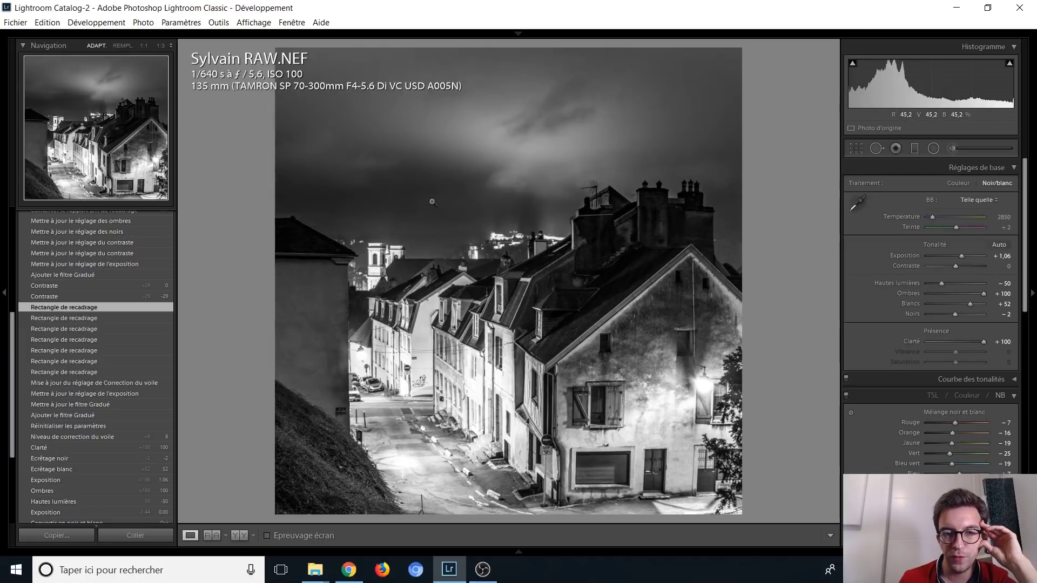
Jump to the crop-ratio unlock step, then drag a tilted graduated filter across the rooftops and close it
{"action": "scroll", "coordinate": [110, 359], "scroll_direction": "up", "scroll_amount": 5}
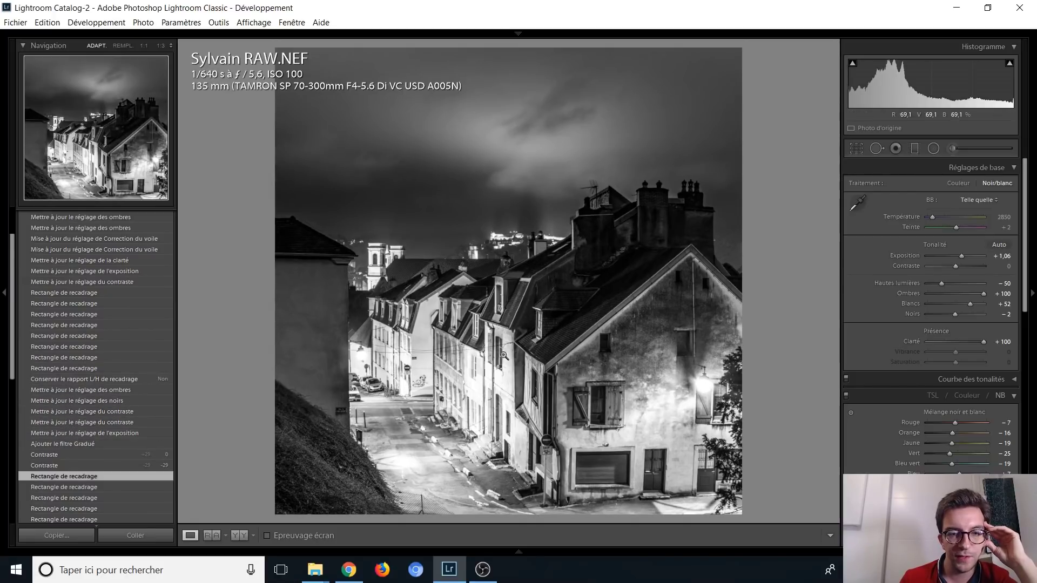
{"action": "left_click", "coordinate": [80, 379]}
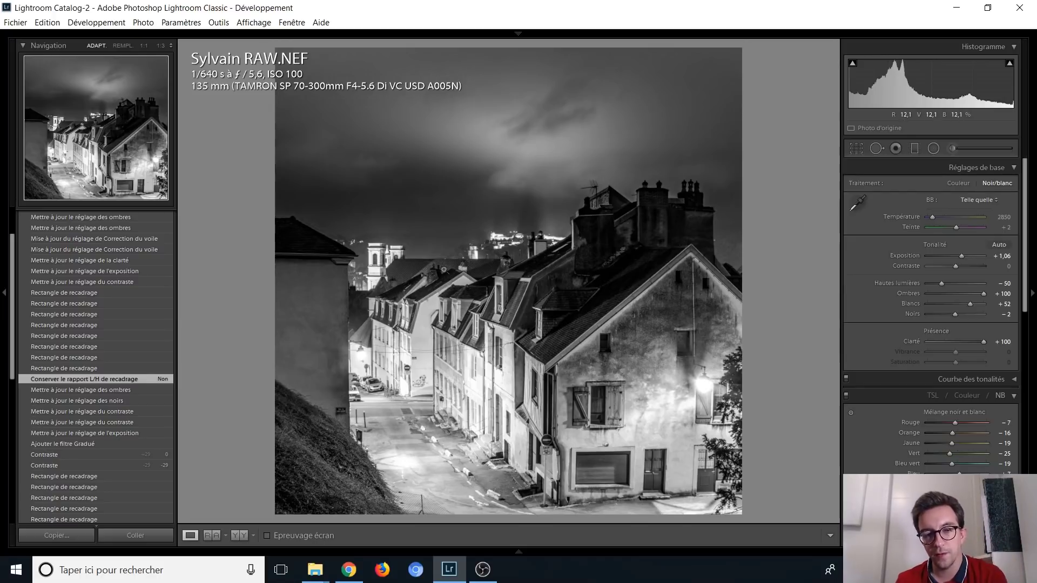
{"action": "left_click", "coordinate": [914, 151]}
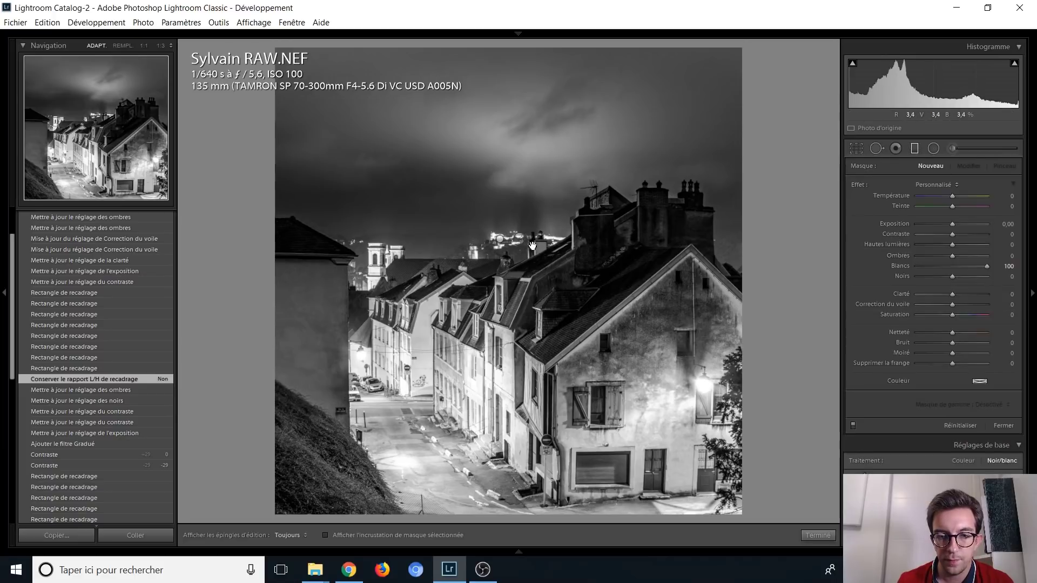
{"action": "left_click_drag", "start_coordinate": [533, 246], "coordinate": [485, 397]}
{"action": "left_click", "coordinate": [343, 533]}
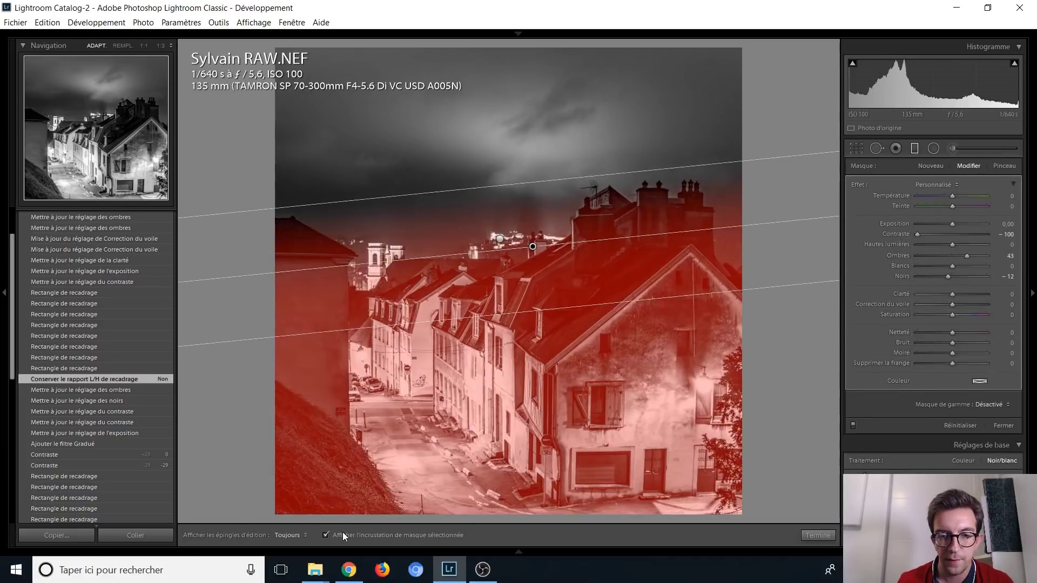
{"action": "left_click", "coordinate": [343, 534]}
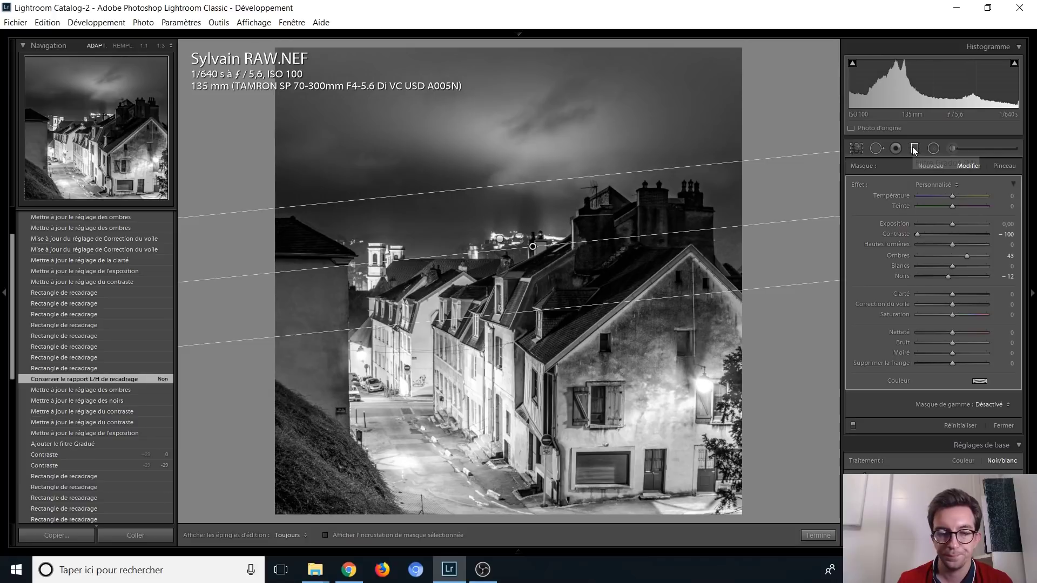
{"action": "key", "text": "m"}
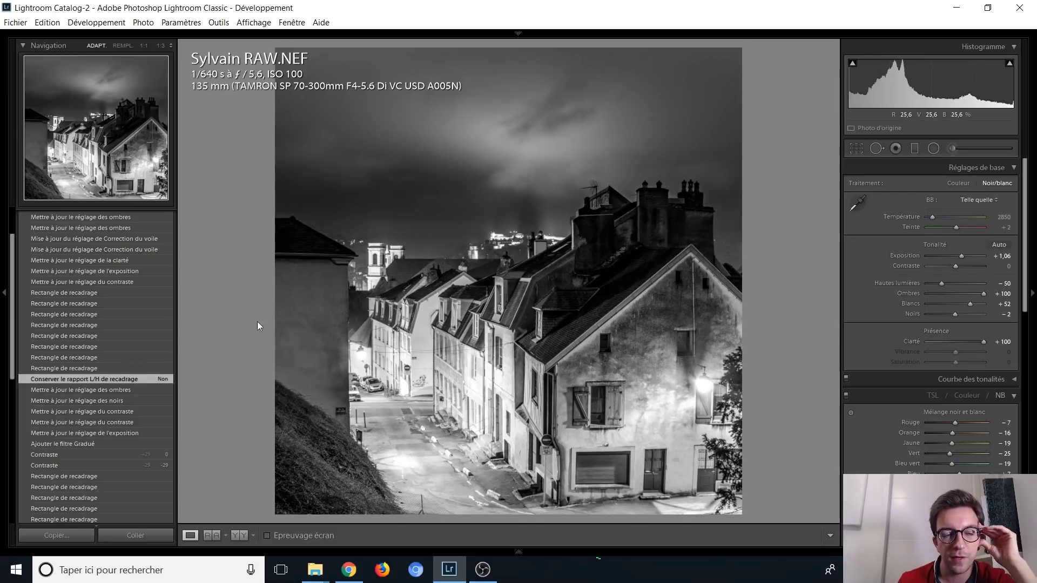
Preview the street photo at an earlier crop step, then return to its latest step
{"action": "scroll", "coordinate": [92, 345], "scroll_direction": "up", "scroll_amount": 2}
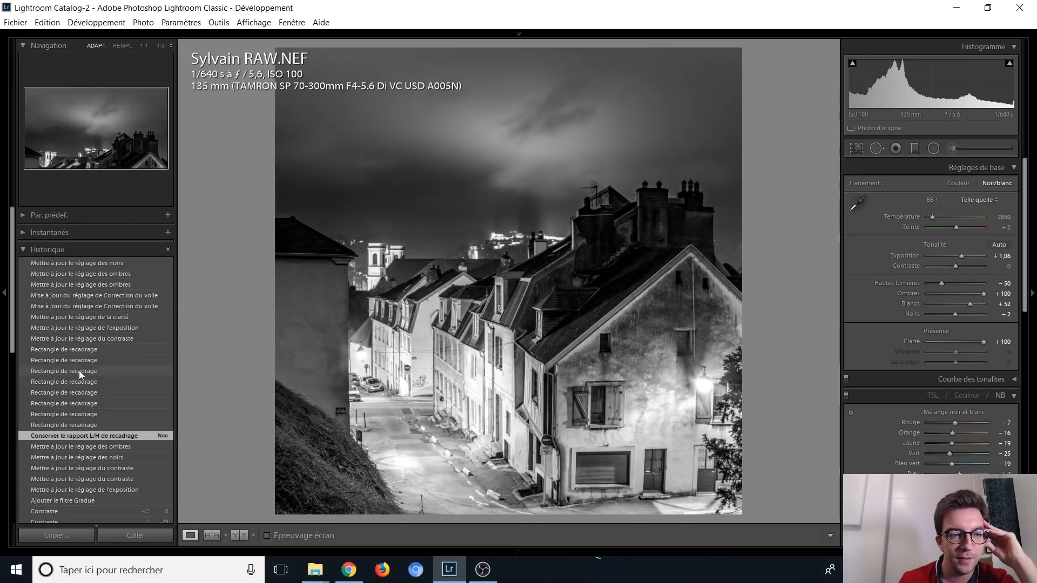
{"action": "left_click", "coordinate": [82, 351]}
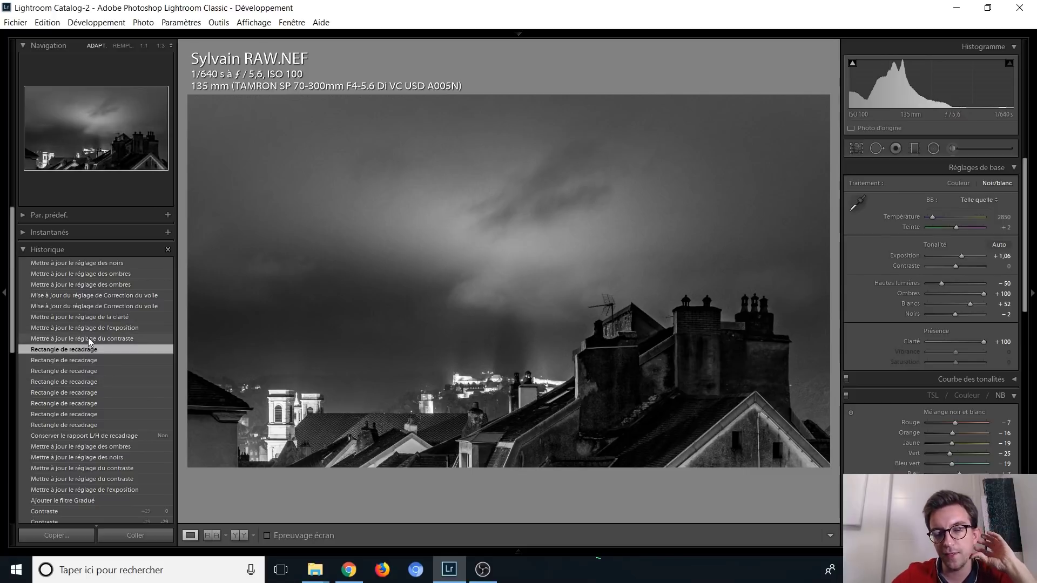
{"action": "left_click", "coordinate": [103, 263]}
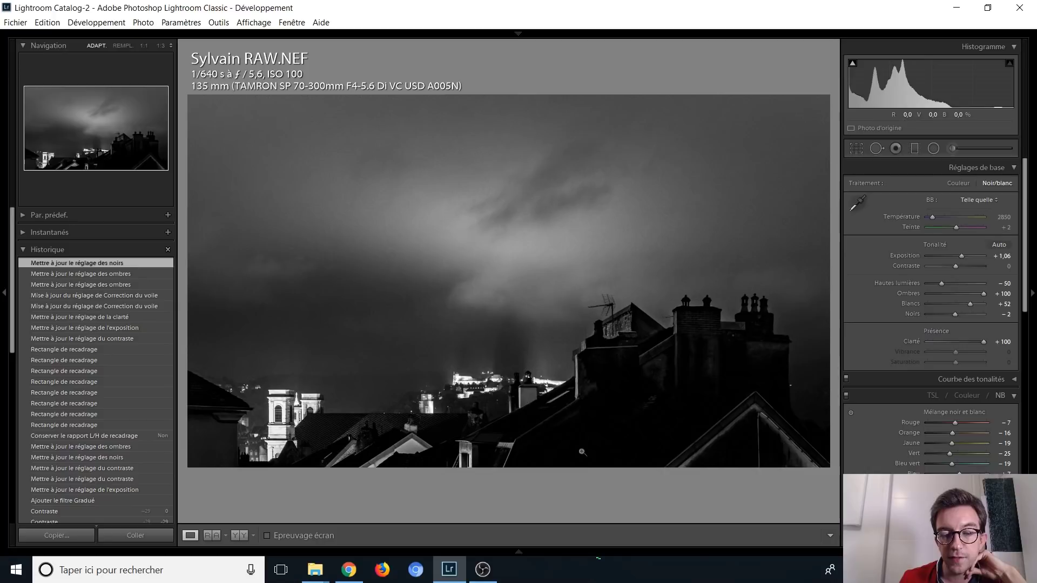
Revert the street photo to its Importation state
{"action": "scroll", "coordinate": [109, 427], "scroll_direction": "down", "scroll_amount": 5}
{"action": "scroll", "coordinate": [109, 427], "scroll_direction": "down", "scroll_amount": 5}
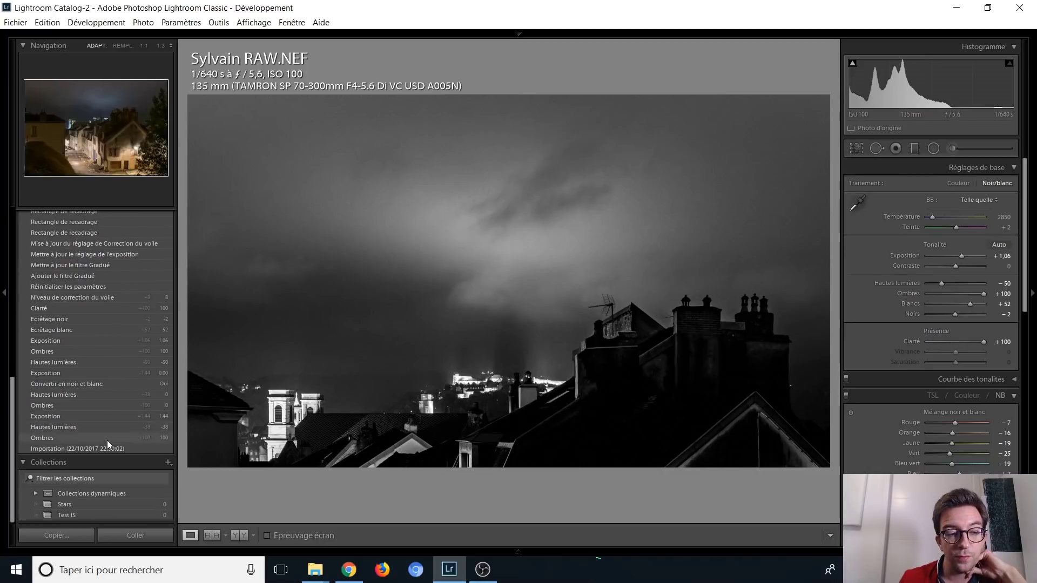
{"action": "left_click", "coordinate": [108, 446]}
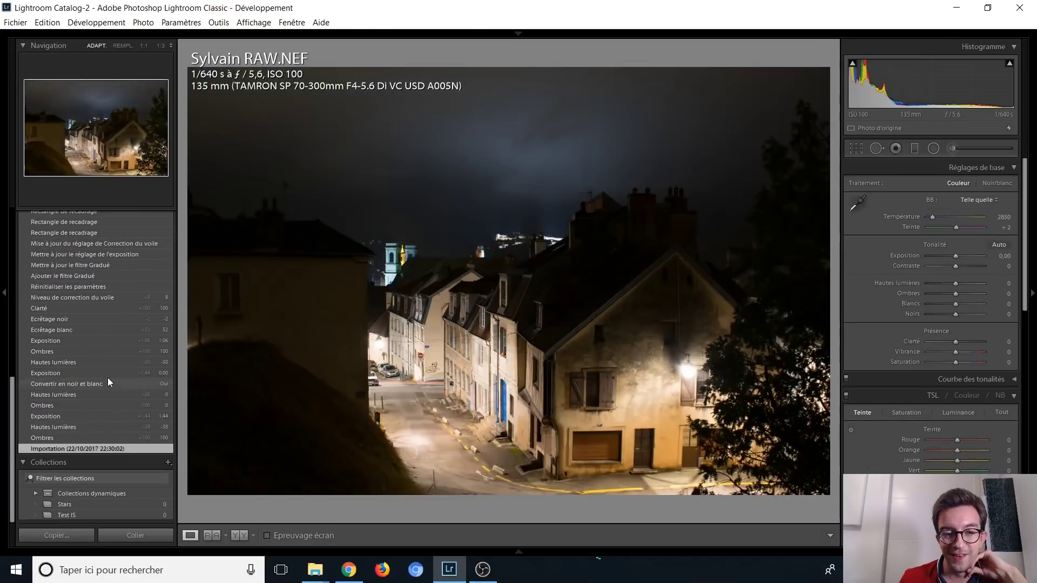
{"action": "scroll", "coordinate": [108, 377], "scroll_direction": "up", "scroll_amount": 5}
{"action": "scroll", "coordinate": [100, 385], "scroll_direction": "up", "scroll_amount": 10}
Restore the street photo's latest black-and-white edit, then advance to the beach RAW photo
{"action": "left_click", "coordinate": [95, 267]}
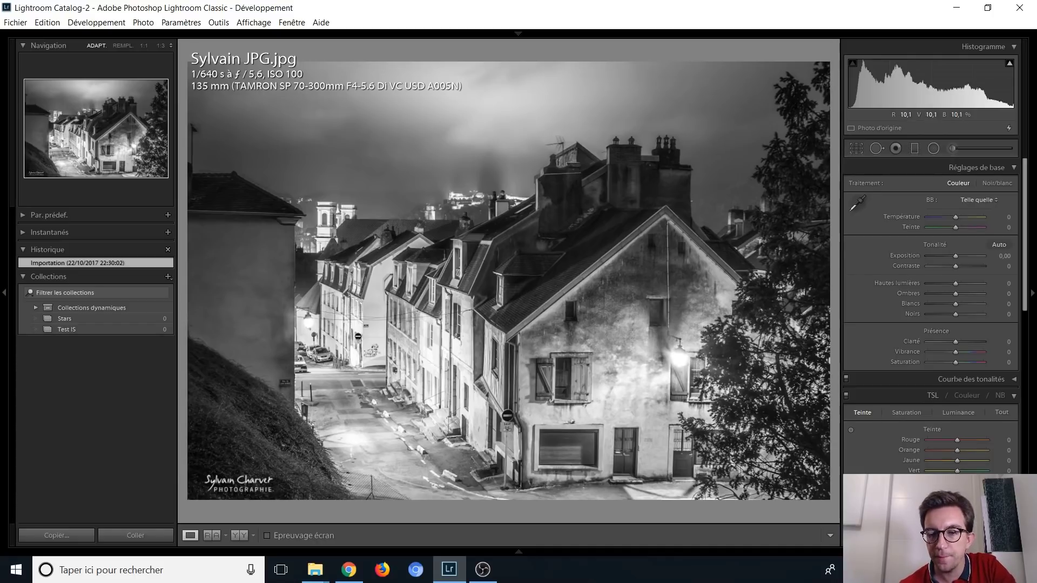
{"action": "key", "text": "Right"}
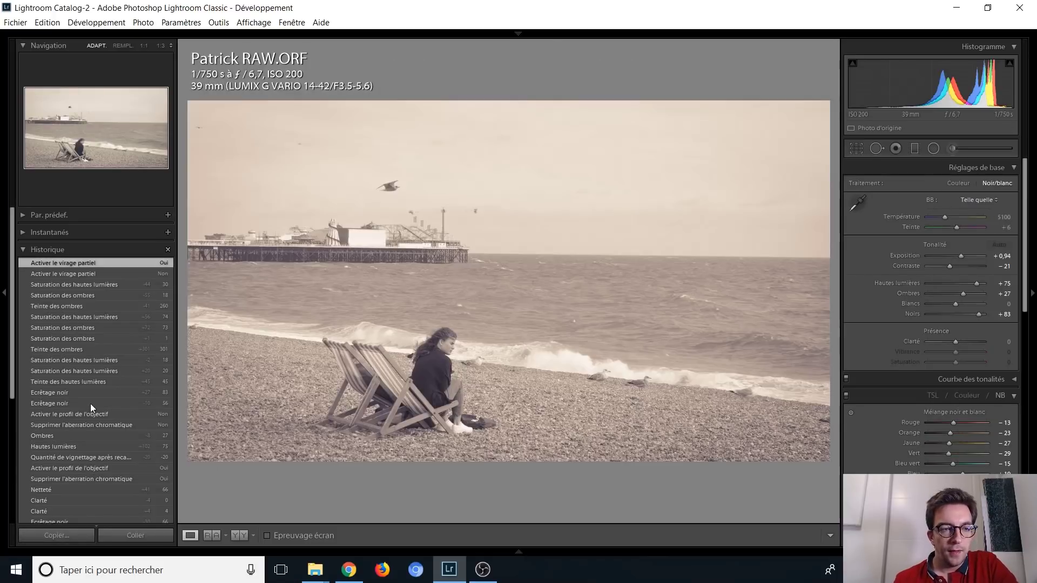
Step the beach photo through Importation, Convertir en noir et blanc and the Rectangle de recadrage state
{"action": "scroll", "coordinate": [70, 406], "scroll_direction": "down", "scroll_amount": 5}
{"action": "left_click", "coordinate": [81, 449]}
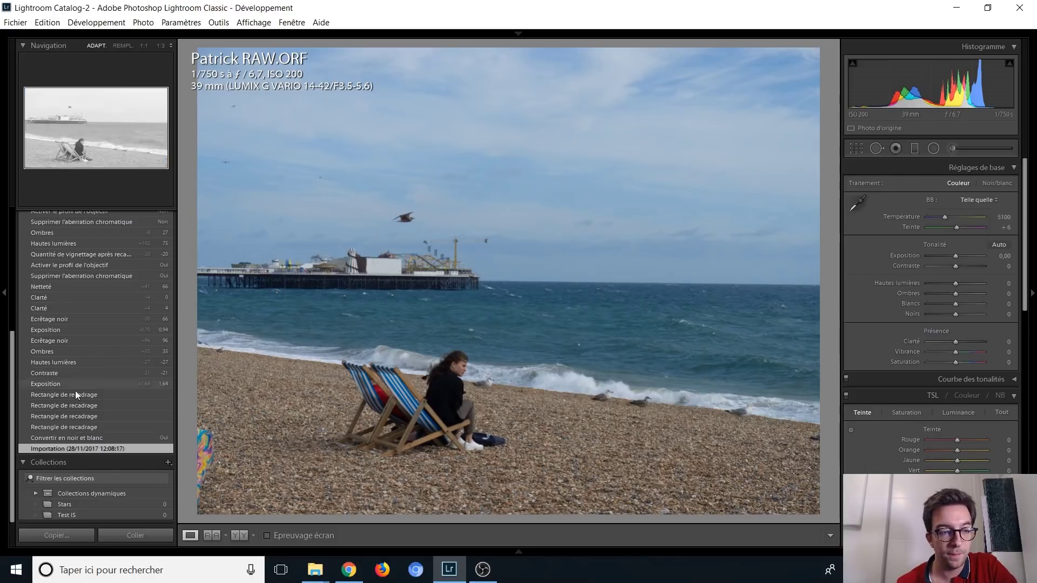
{"action": "left_click", "coordinate": [66, 441]}
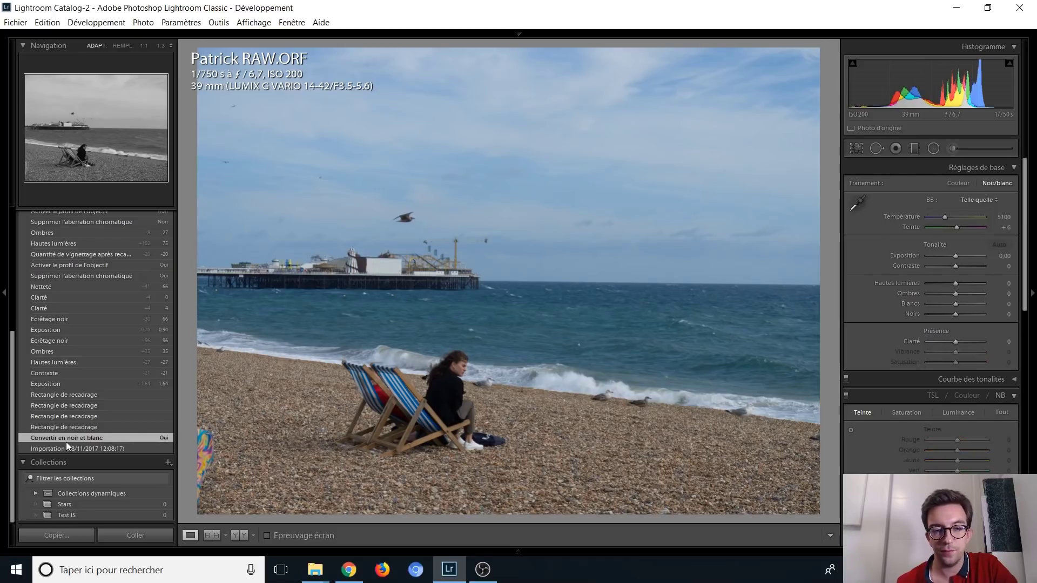
{"action": "left_click", "coordinate": [67, 395]}
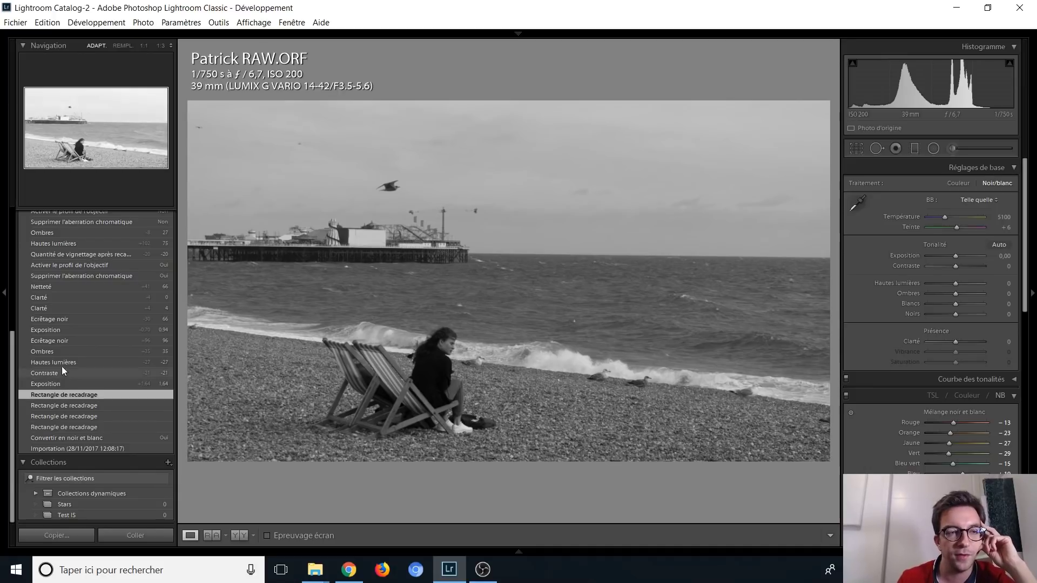
{"action": "scroll", "coordinate": [70, 343], "scroll_direction": "up", "scroll_amount": 5}
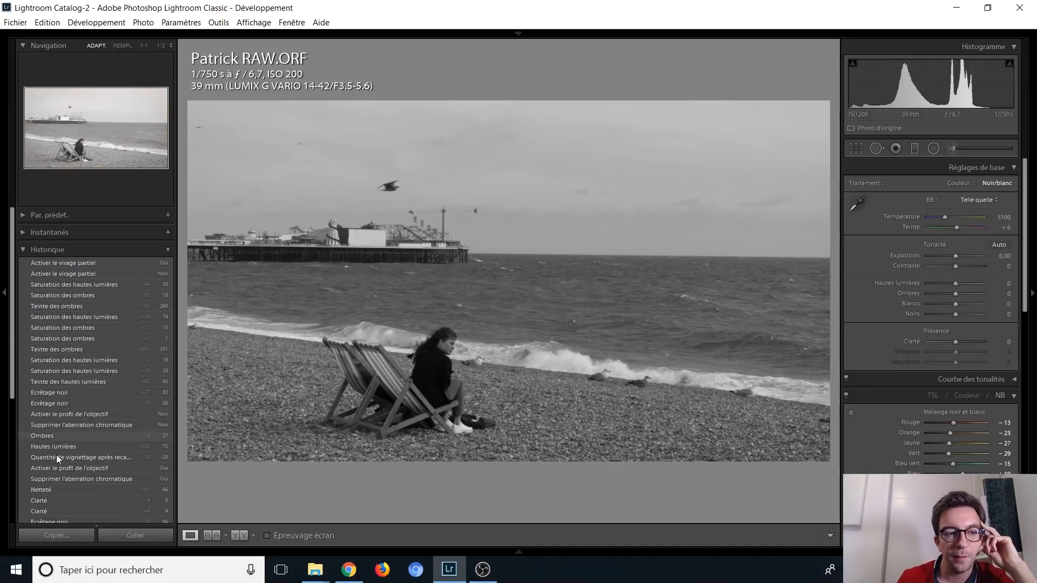
Jump to Ecrêtage noir, restore the top Activer le virage partiel state, then show the Patrick JPG
{"action": "left_click", "coordinate": [87, 395]}
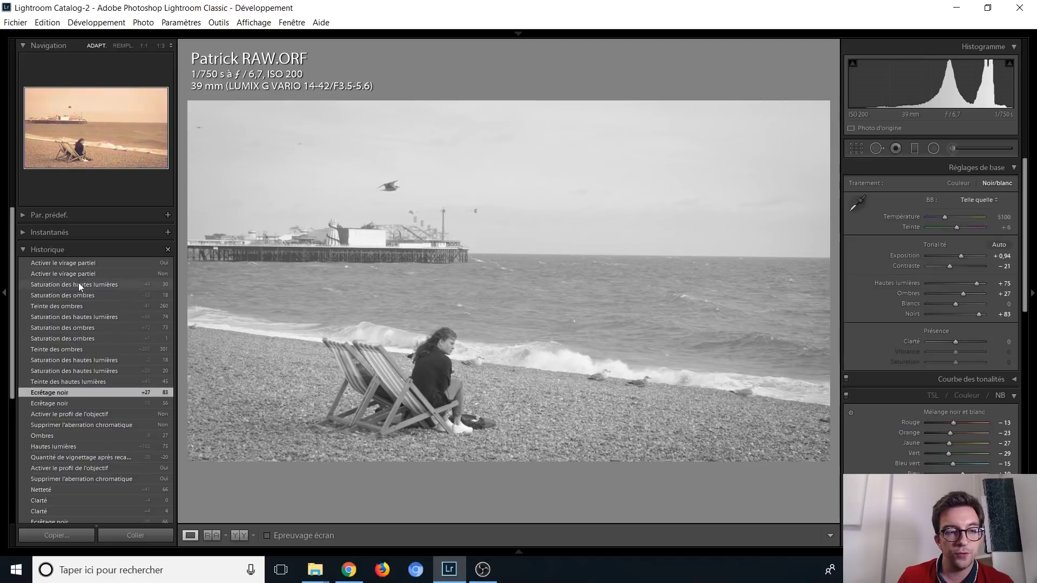
{"action": "left_click", "coordinate": [79, 263]}
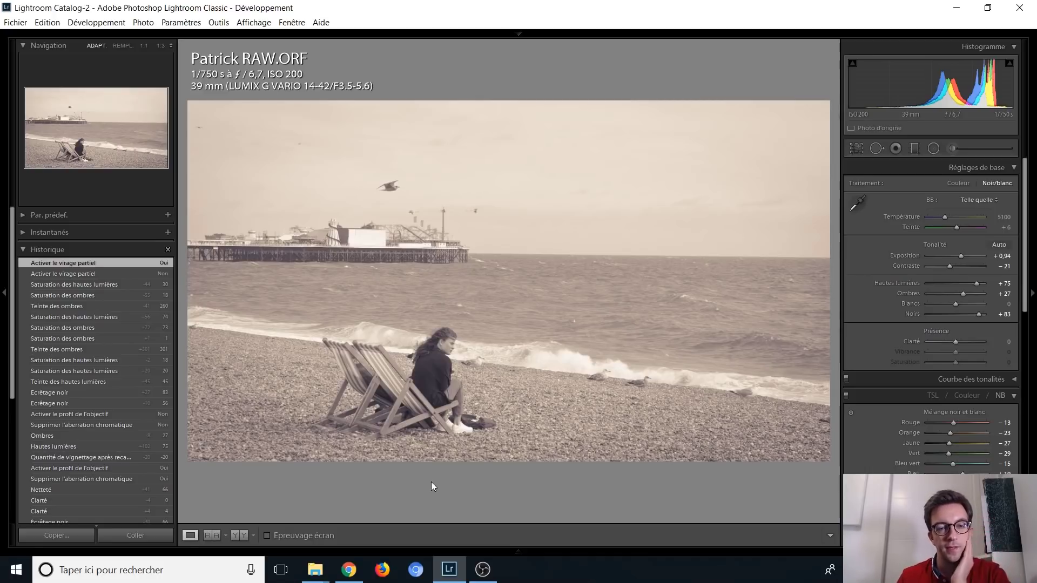
{"action": "key", "text": "Right"}
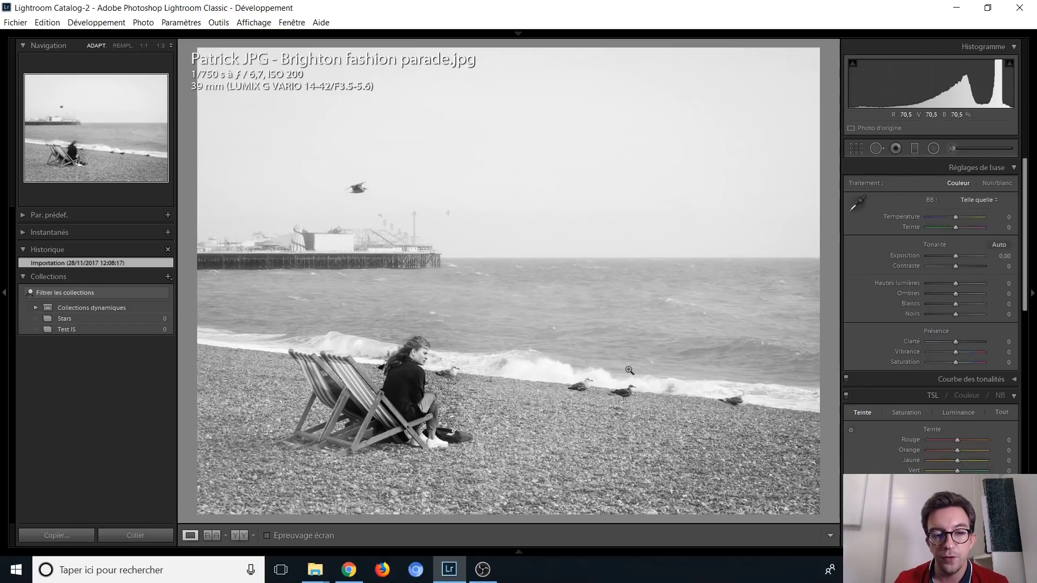
Flip between the sepia beach RAW and its JPG, then advance to Patrick Rail Phone RAW.ORF
{"action": "key", "text": "Right"}
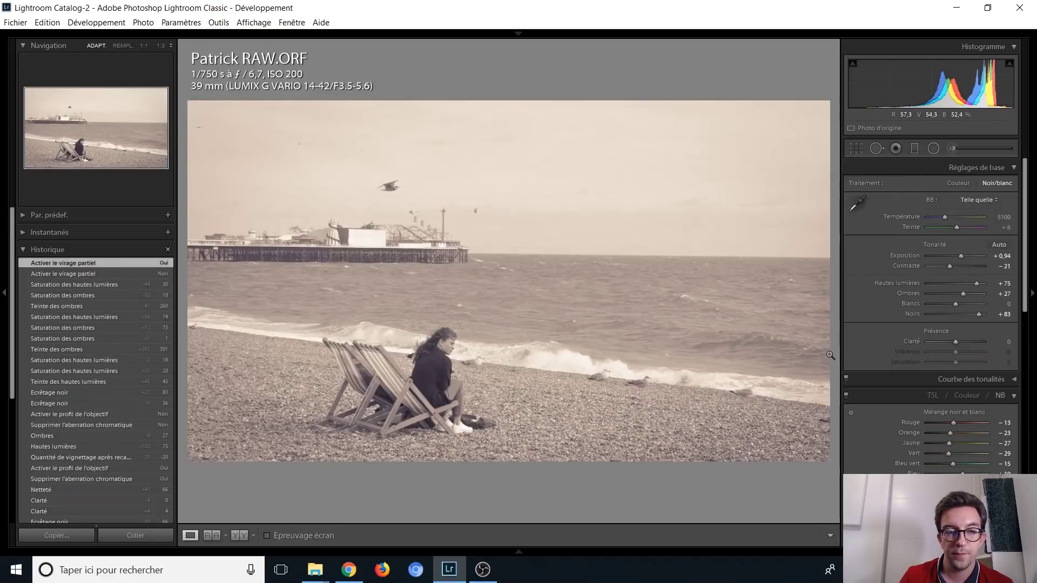
{"action": "key", "text": "Left"}
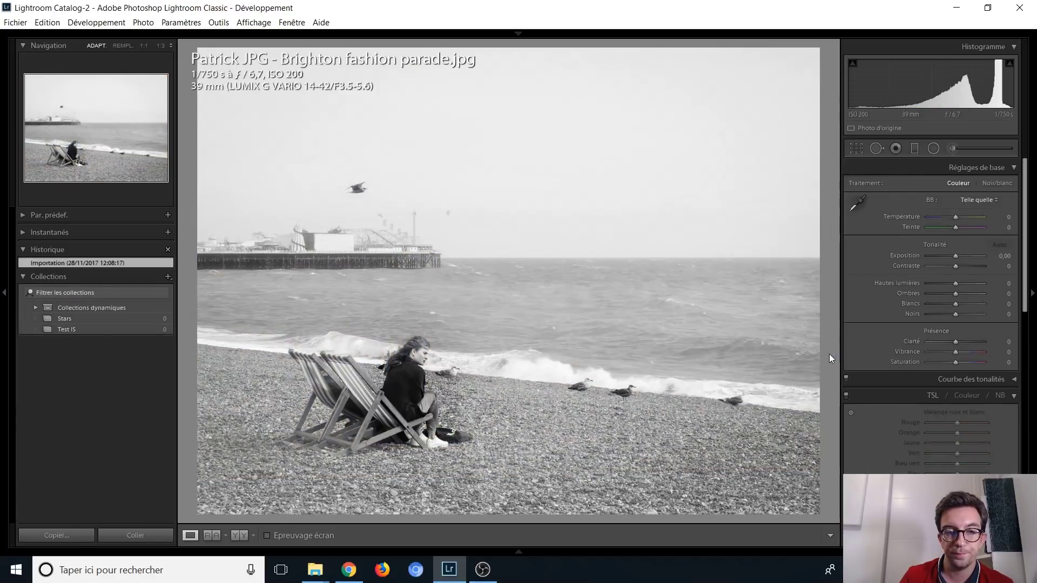
{"action": "key", "text": "Left"}
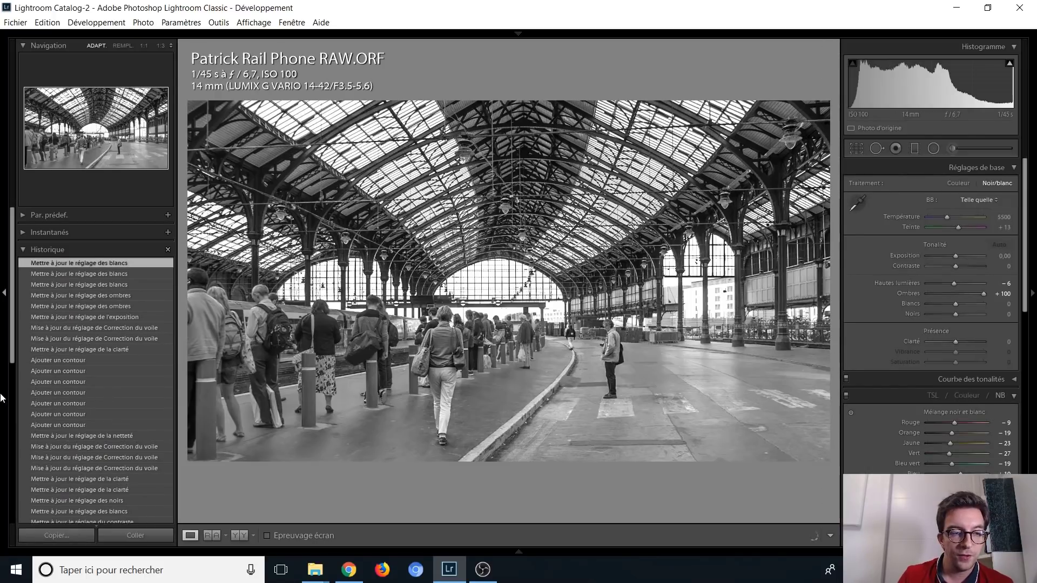
{"action": "scroll", "coordinate": [75, 400], "scroll_direction": "down", "scroll_amount": 5}
{"action": "scroll", "coordinate": [82, 405], "scroll_direction": "down", "scroll_amount": 5}
{"action": "left_click", "coordinate": [99, 447]}
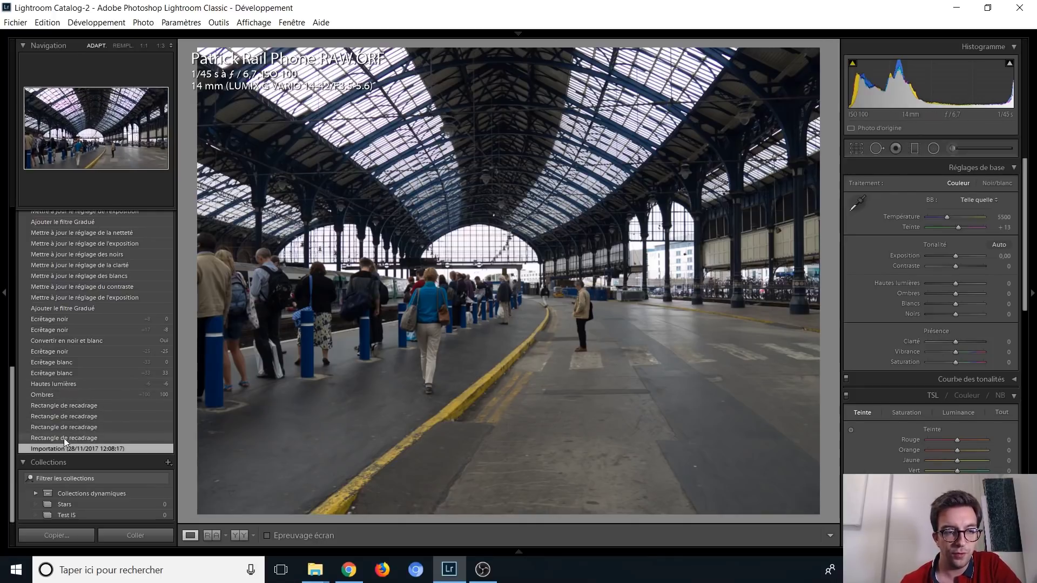
{"action": "left_click", "coordinate": [70, 406]}
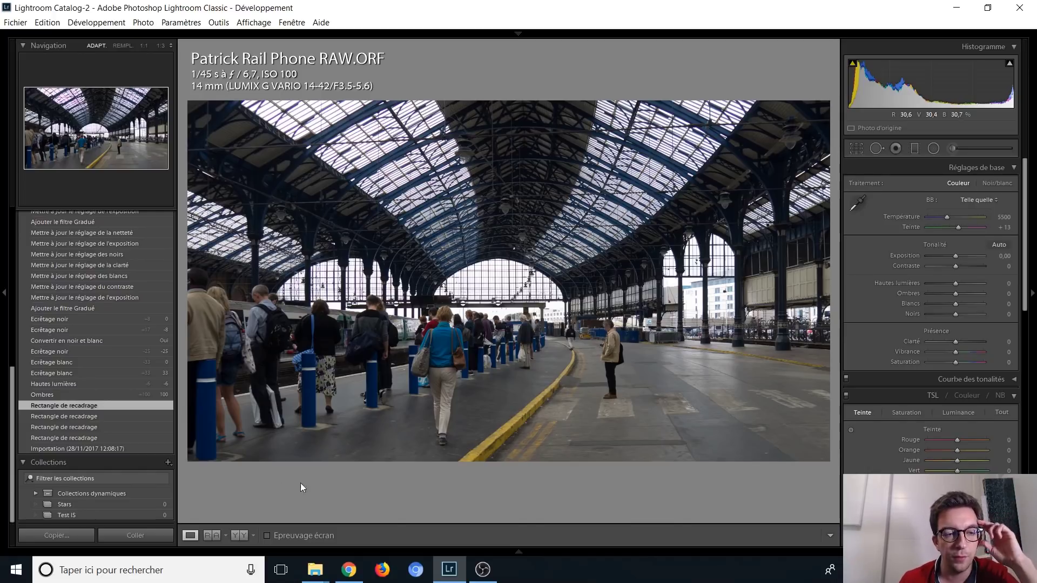
{"action": "left_click", "coordinate": [67, 384]}
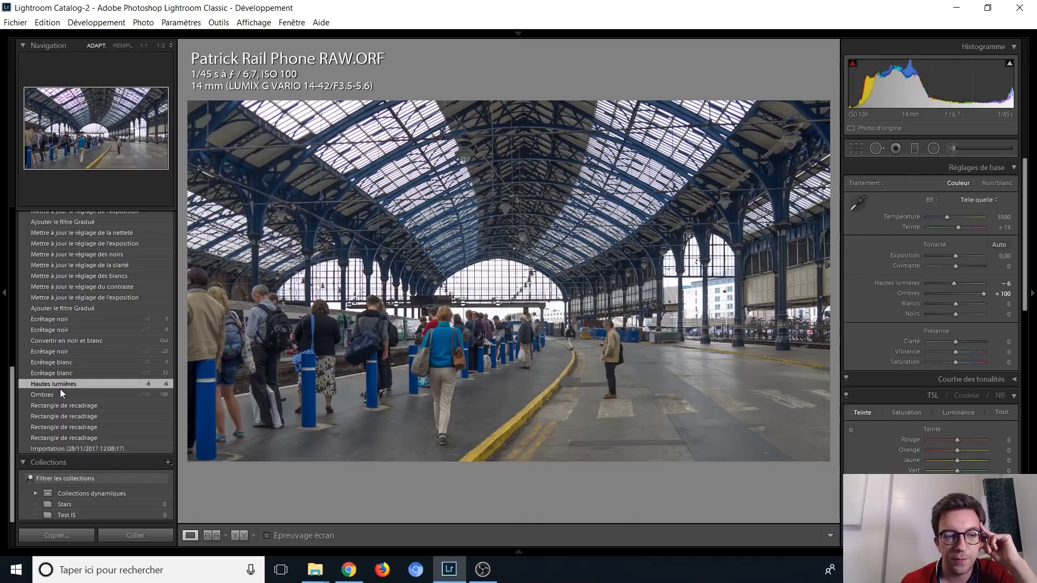
{"action": "left_click", "coordinate": [70, 343]}
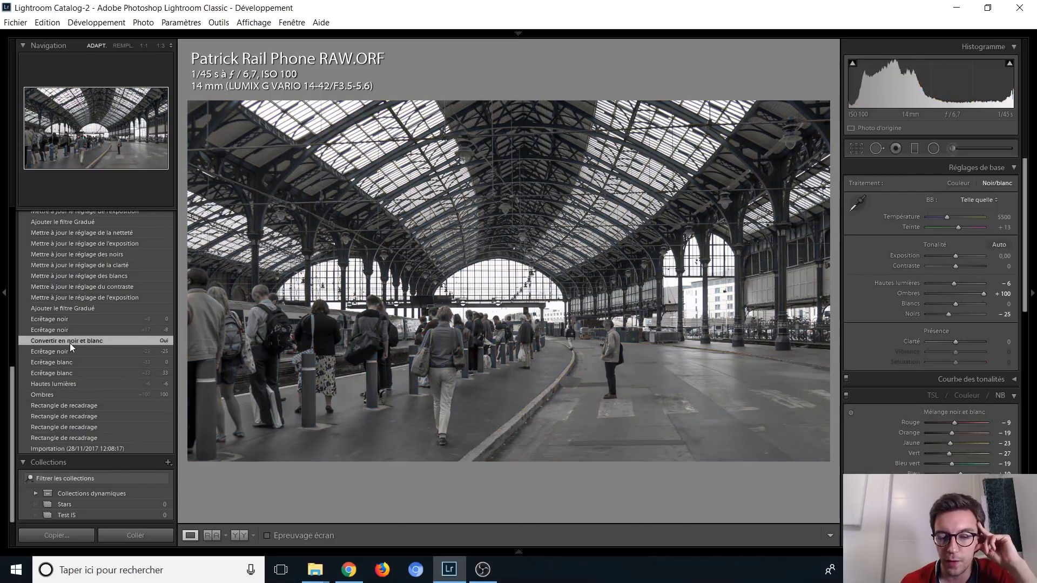
{"action": "scroll", "coordinate": [70, 359], "scroll_direction": "up", "scroll_amount": 2}
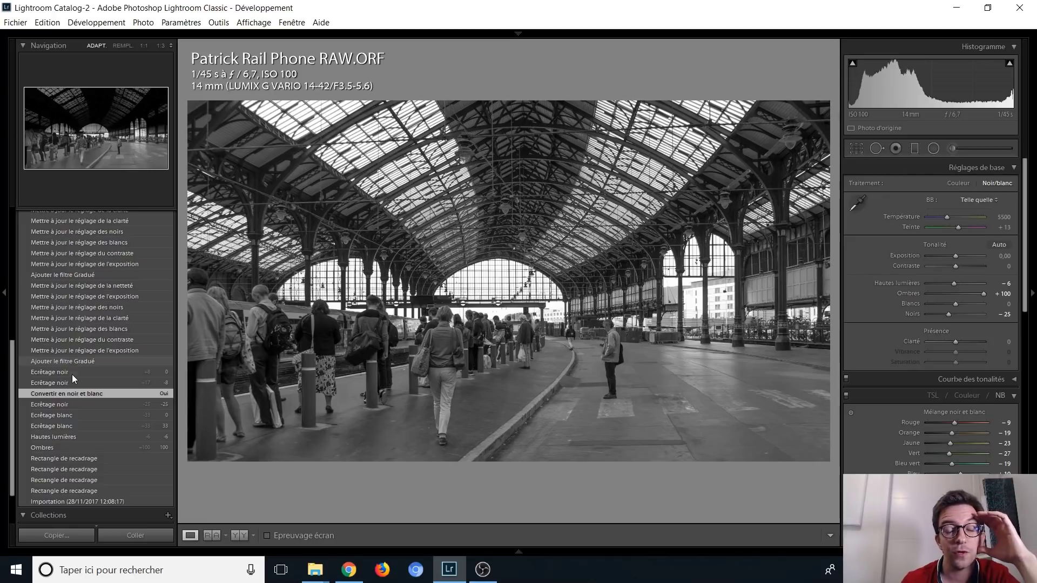
{"action": "scroll", "coordinate": [77, 387], "scroll_direction": "up", "scroll_amount": 5}
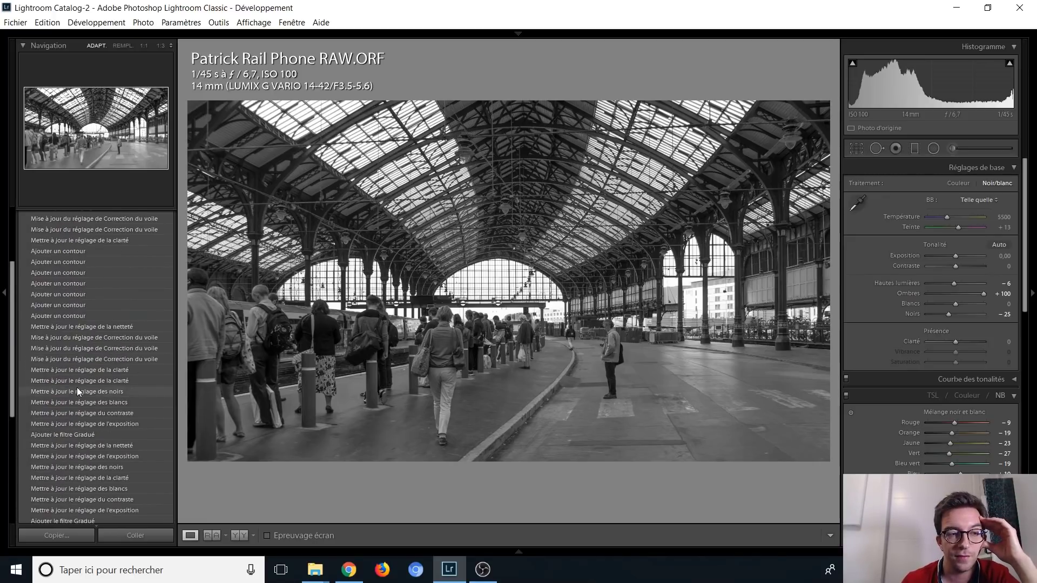
{"action": "scroll", "coordinate": [92, 510], "scroll_direction": "down", "scroll_amount": 3}
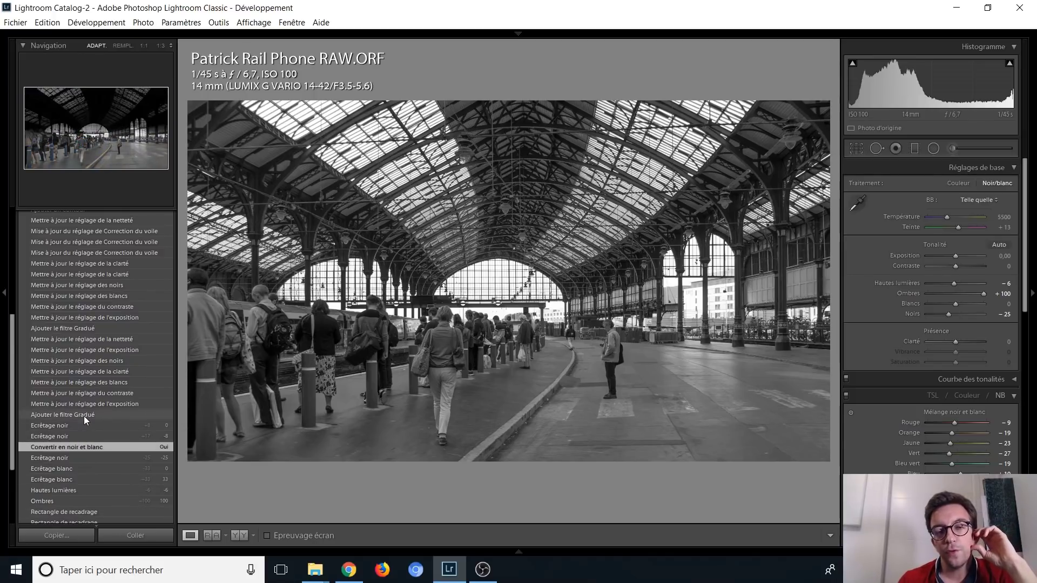
{"action": "scroll", "coordinate": [112, 314], "scroll_direction": "up", "scroll_amount": 3}
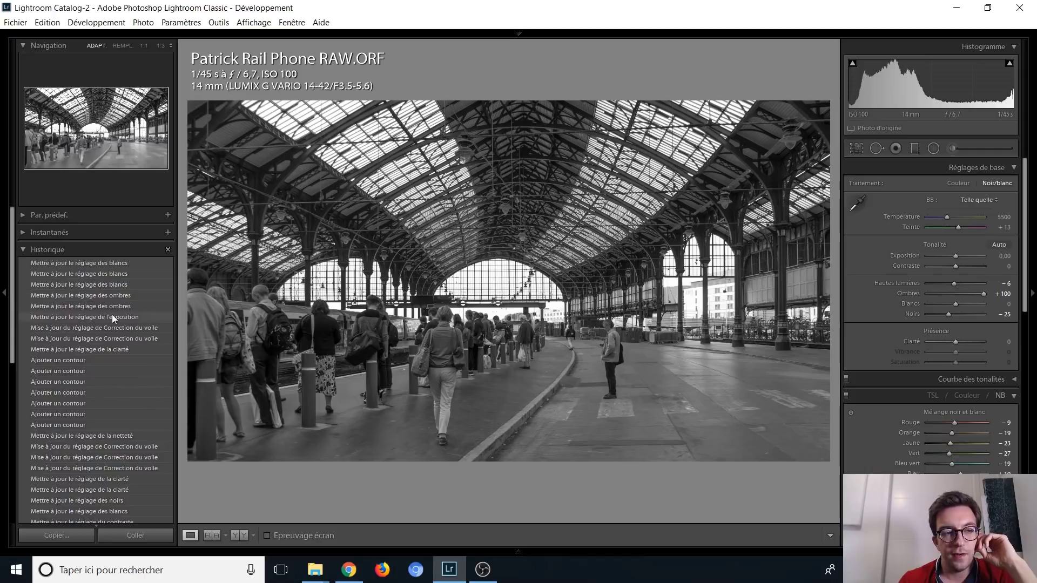
{"action": "left_click", "coordinate": [99, 264]}
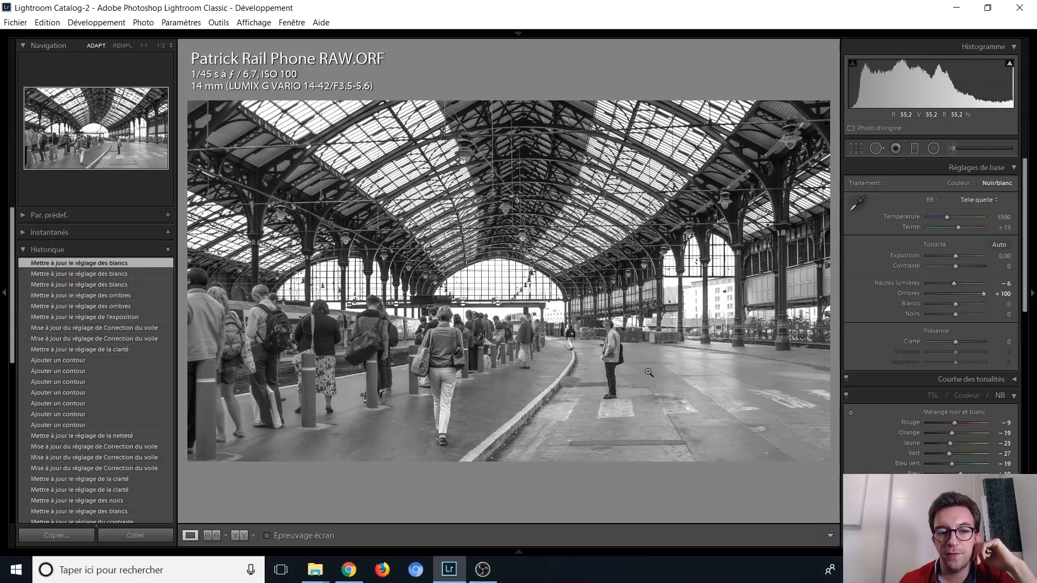
Inspect the station photo's two graduated filters with the mask overlay hidden, then close the tool
{"action": "left_click", "coordinate": [914, 149]}
{"action": "left_click", "coordinate": [500, 299]}
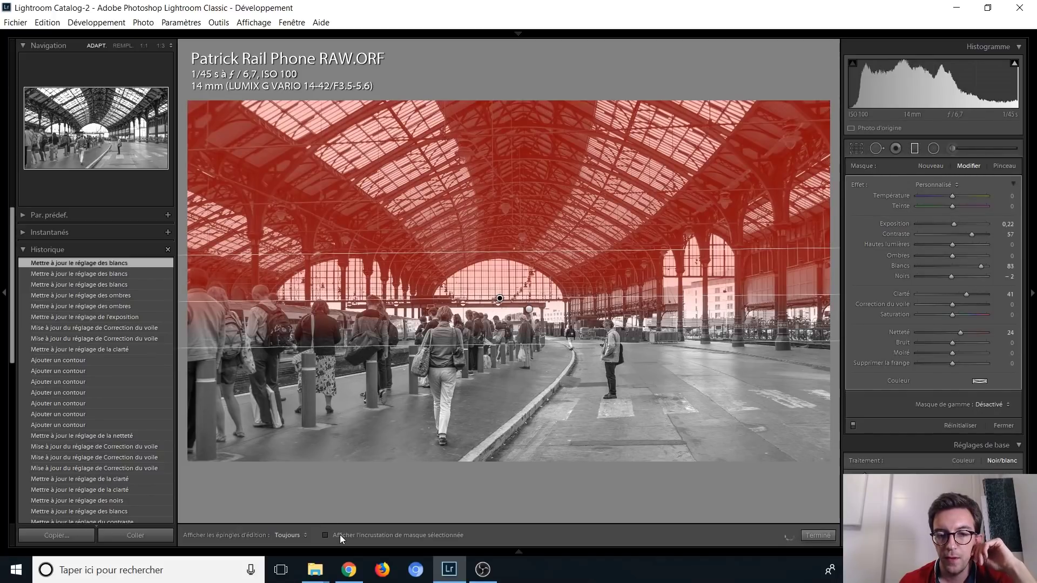
{"action": "left_click", "coordinate": [339, 535]}
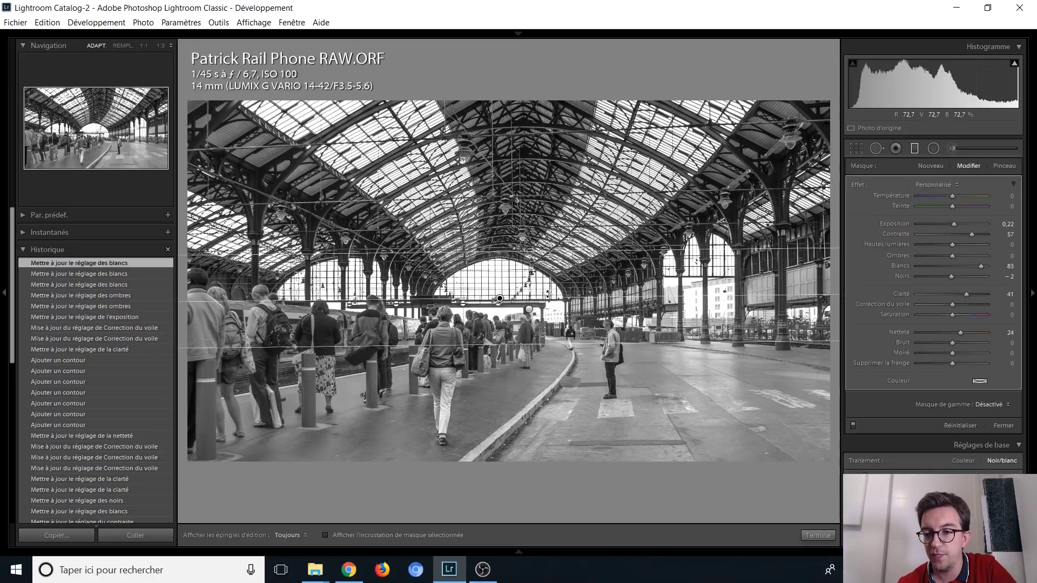
{"action": "left_click", "coordinate": [529, 310]}
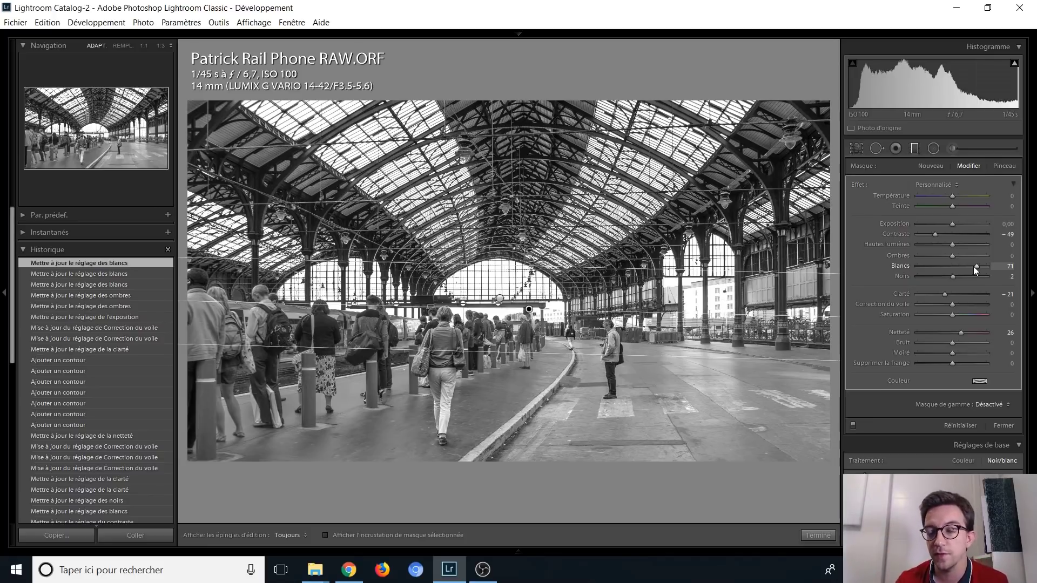
{"action": "left_click", "coordinate": [918, 148]}
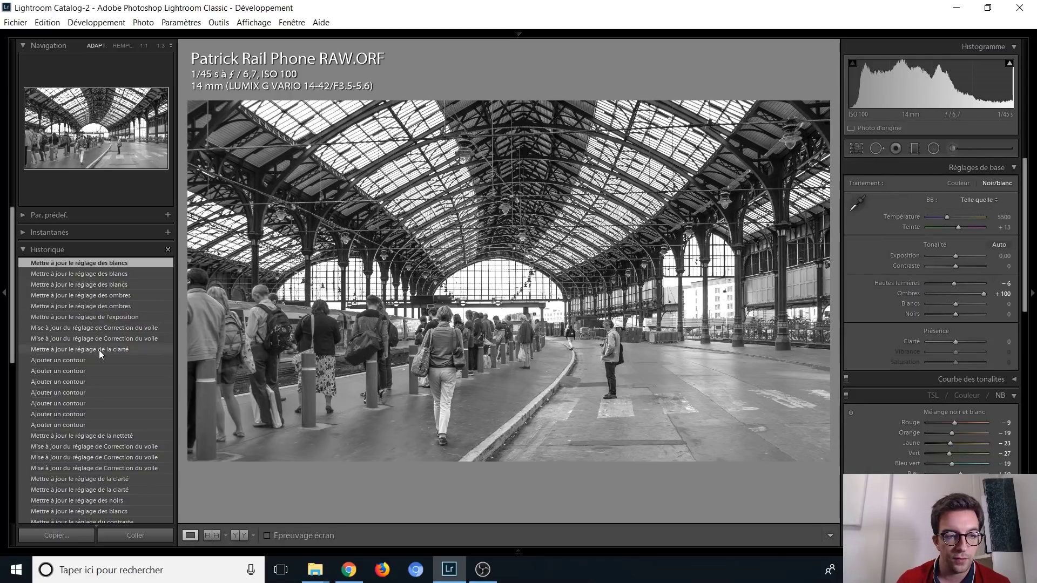
Preview the sharpening history step, return to the latest edit, and select the platform brush pin
{"action": "left_click", "coordinate": [72, 434]}
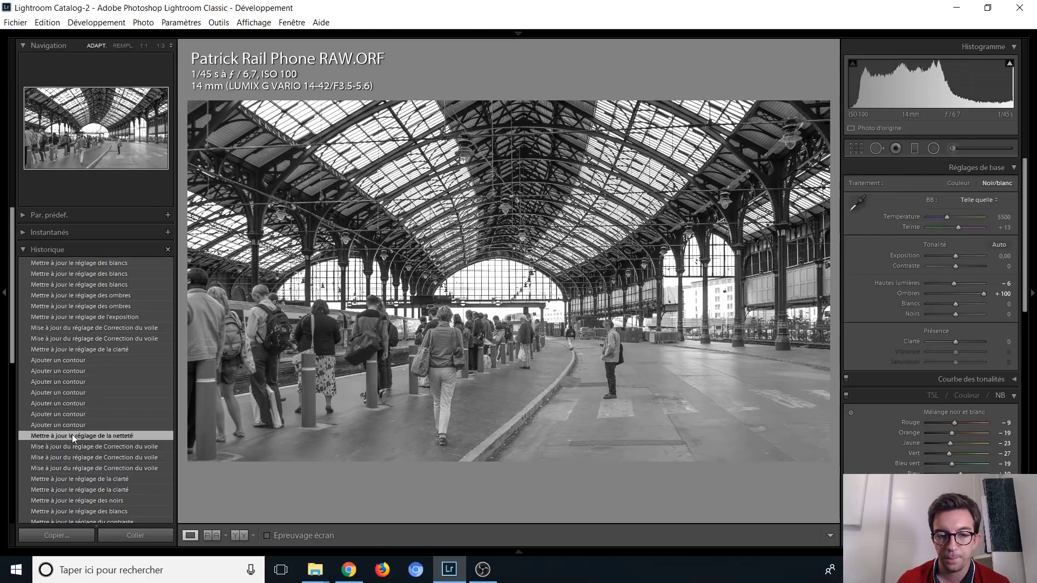
{"action": "left_click", "coordinate": [89, 263]}
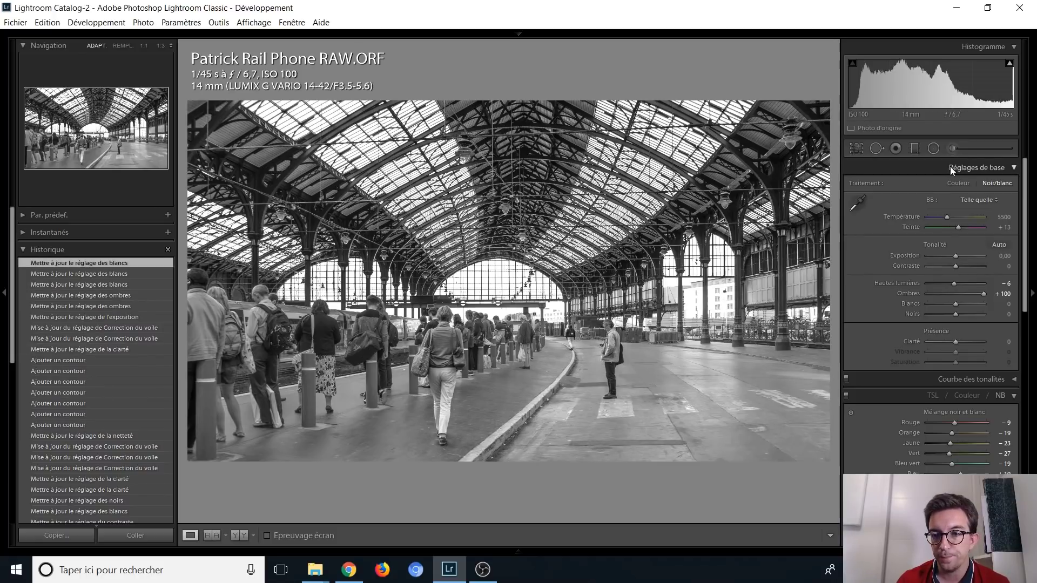
{"action": "left_click", "coordinate": [964, 151]}
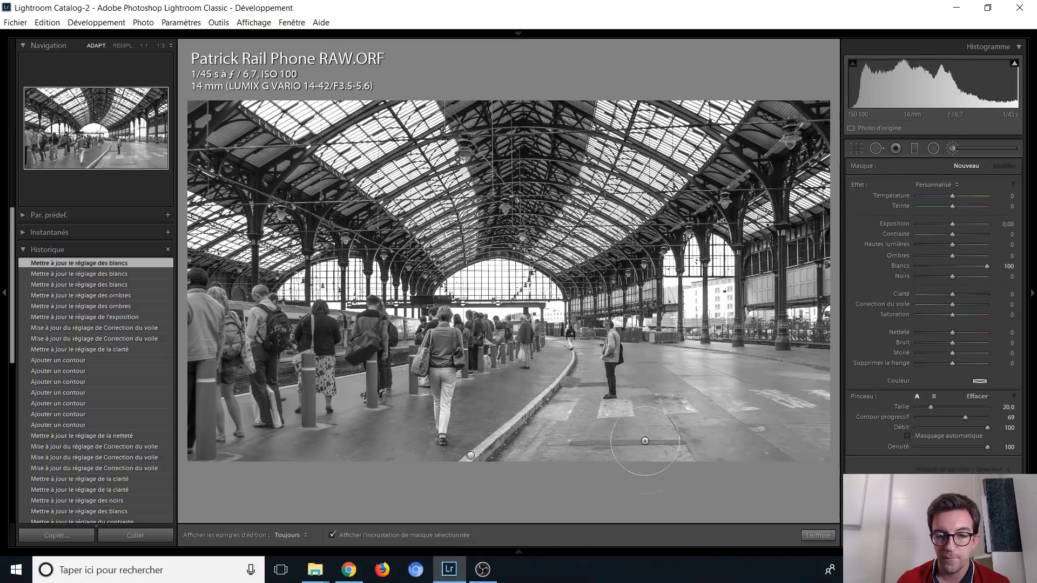
{"action": "left_click", "coordinate": [471, 457]}
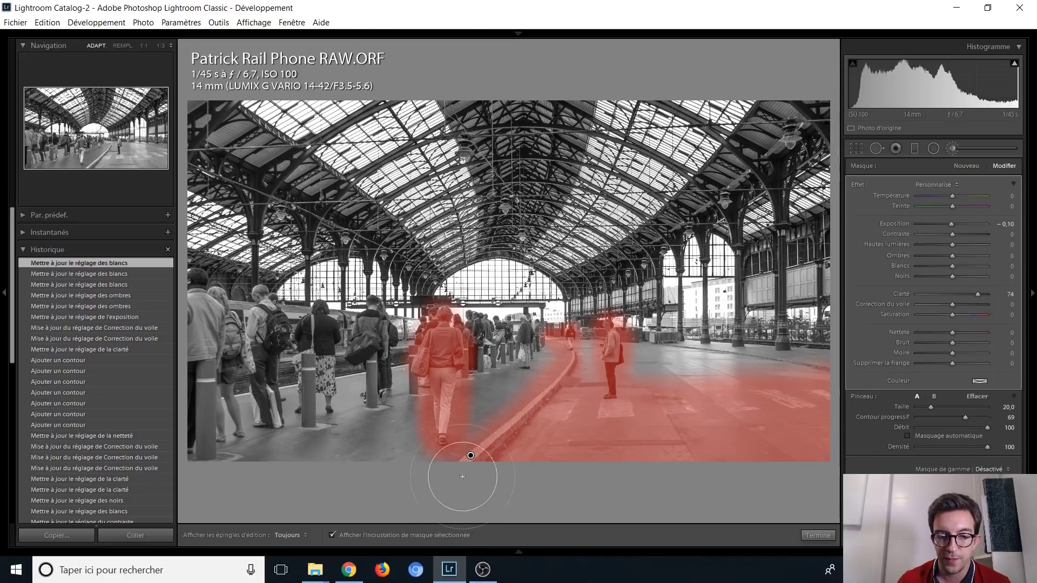
Hide the mask overlay, toggle the Exposure −0.10 / Clarity 74 brush off and on, then finish
{"action": "key", "text": "o"}
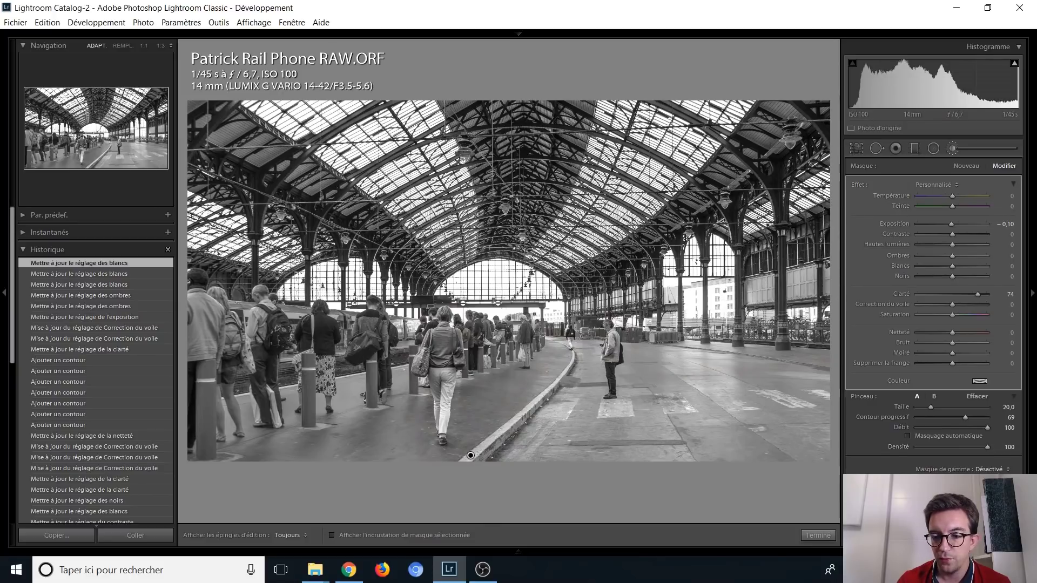
{"action": "left_click", "coordinate": [853, 508]}
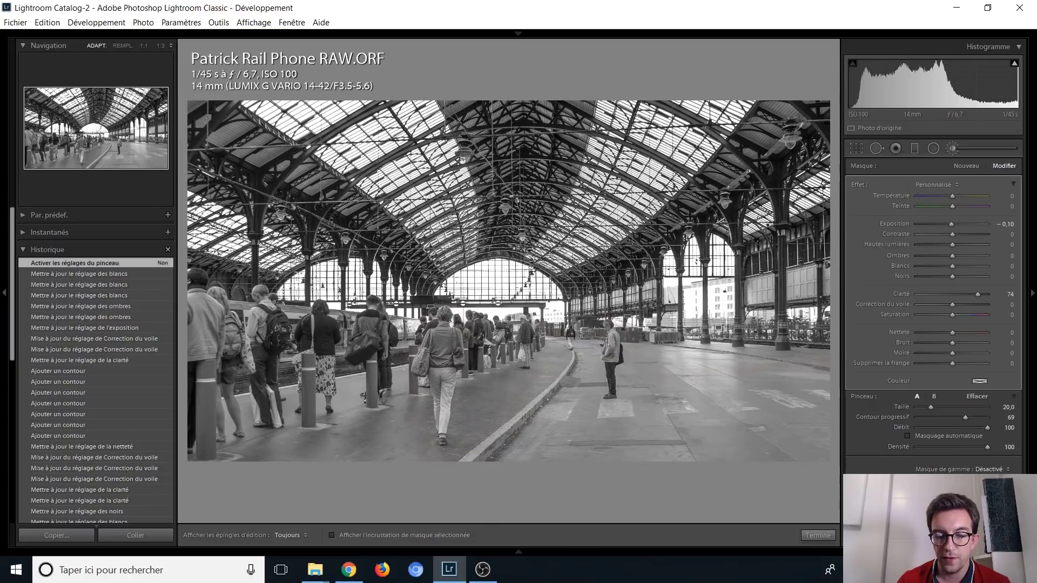
{"action": "left_click", "coordinate": [852, 508]}
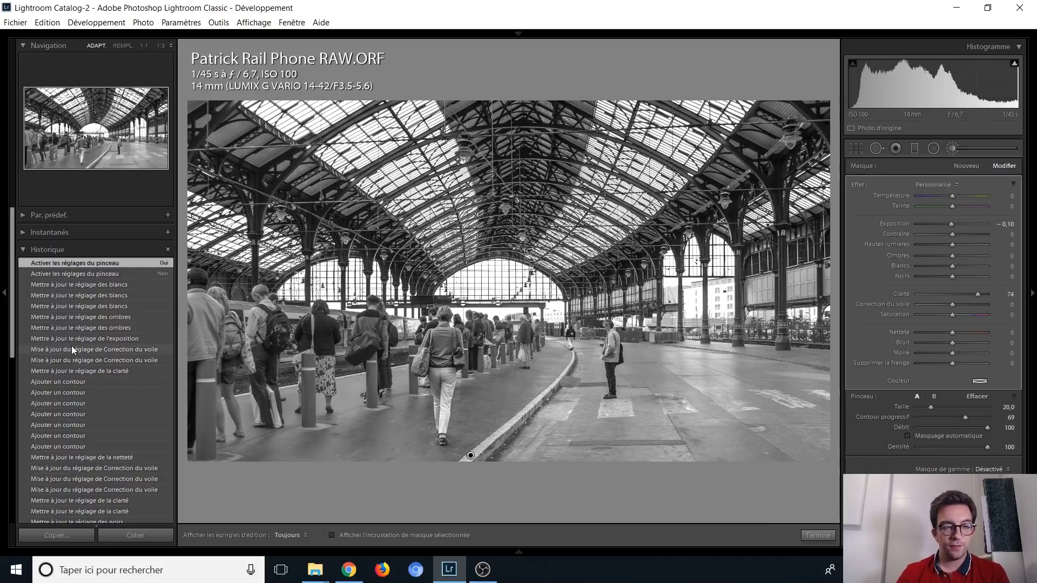
{"action": "scroll", "coordinate": [72, 346], "scroll_direction": "down", "scroll_amount": 10}
{"action": "scroll", "coordinate": [81, 378], "scroll_direction": "up", "scroll_amount": 10}
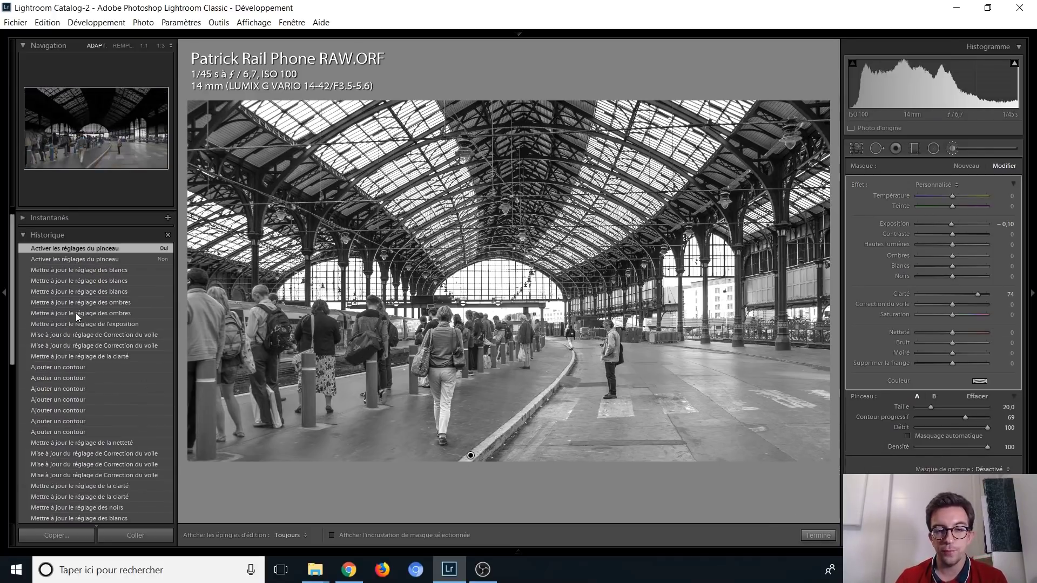
{"action": "left_click", "coordinate": [950, 149]}
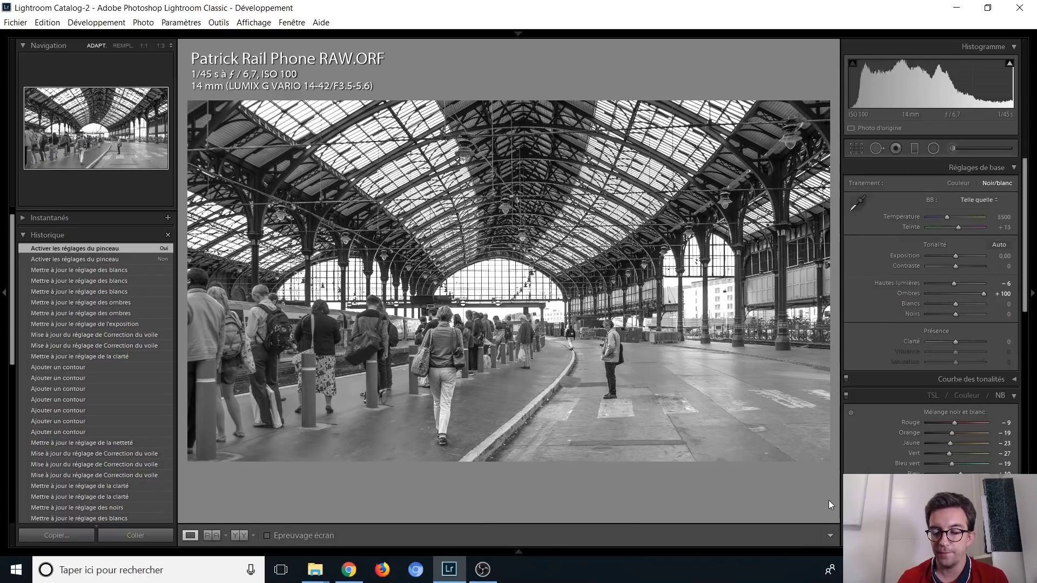
Flip between the station RAW.ORF and JPG.jpg, then advance to Patrick Sea Wave RAW.ORF
{"action": "key", "text": "Right"}
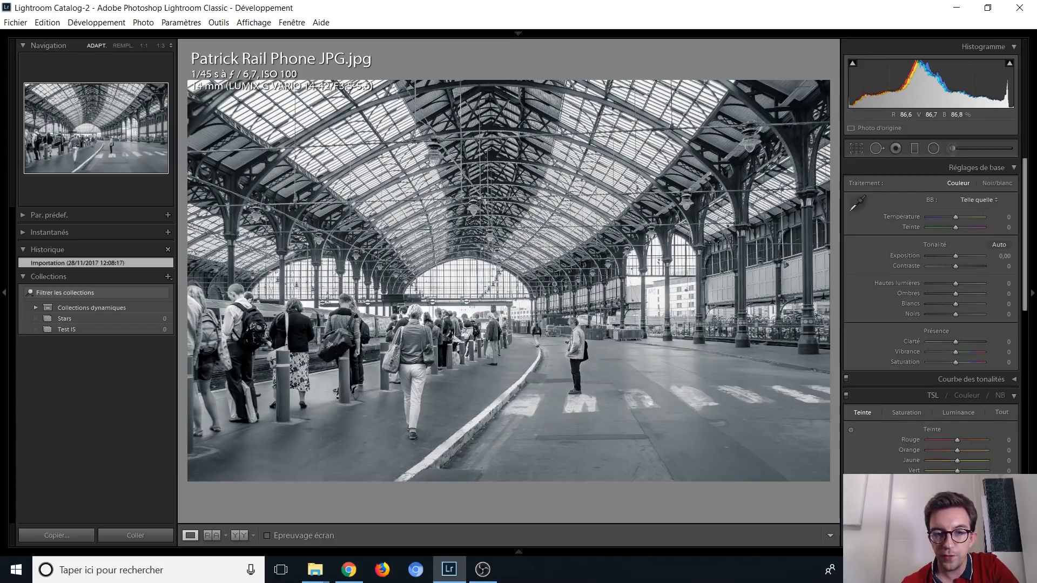
{"action": "key", "text": "Right"}
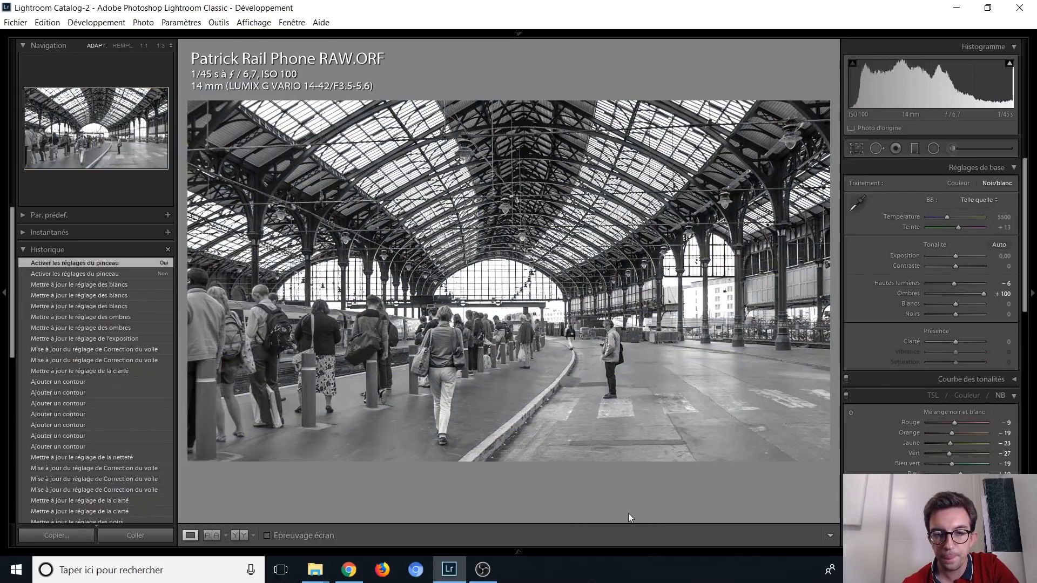
{"action": "key", "text": "Left"}
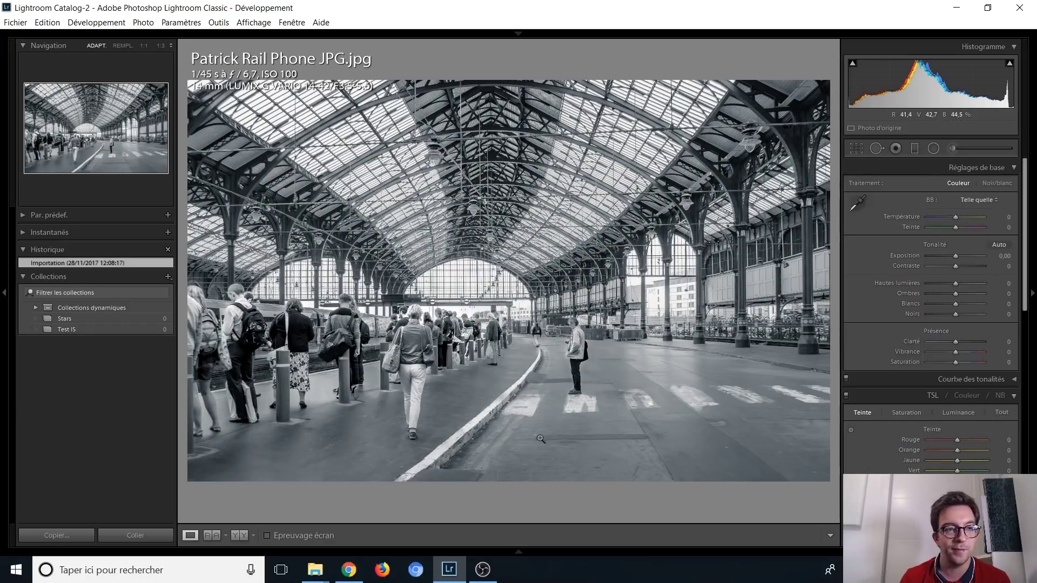
{"action": "key", "text": "Right"}
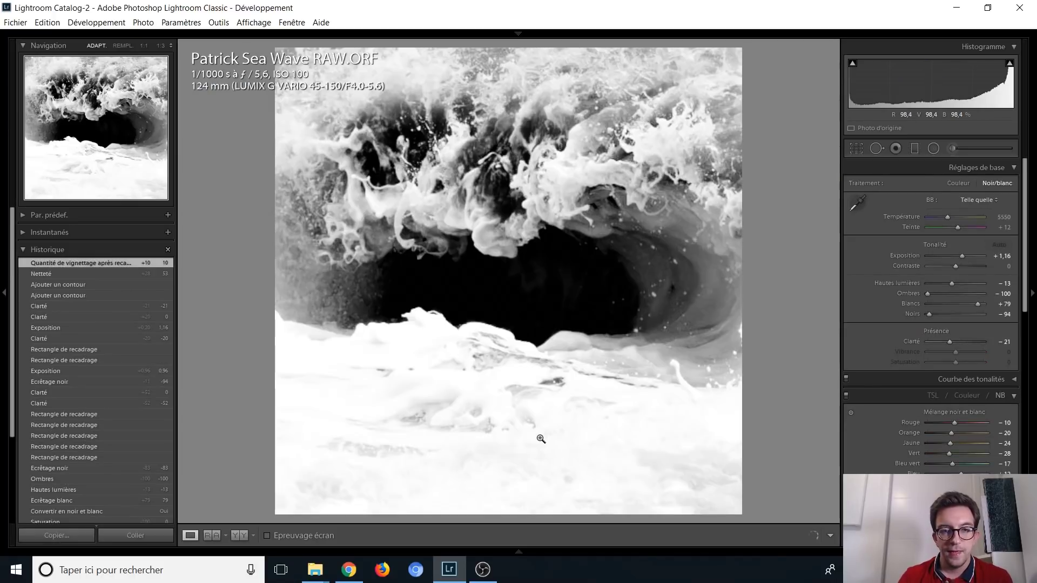
Show the wave's original colour Importation state, zooming to 1:1 on the breaking wave and back
{"action": "scroll", "coordinate": [102, 443], "scroll_direction": "down", "scroll_amount": 5}
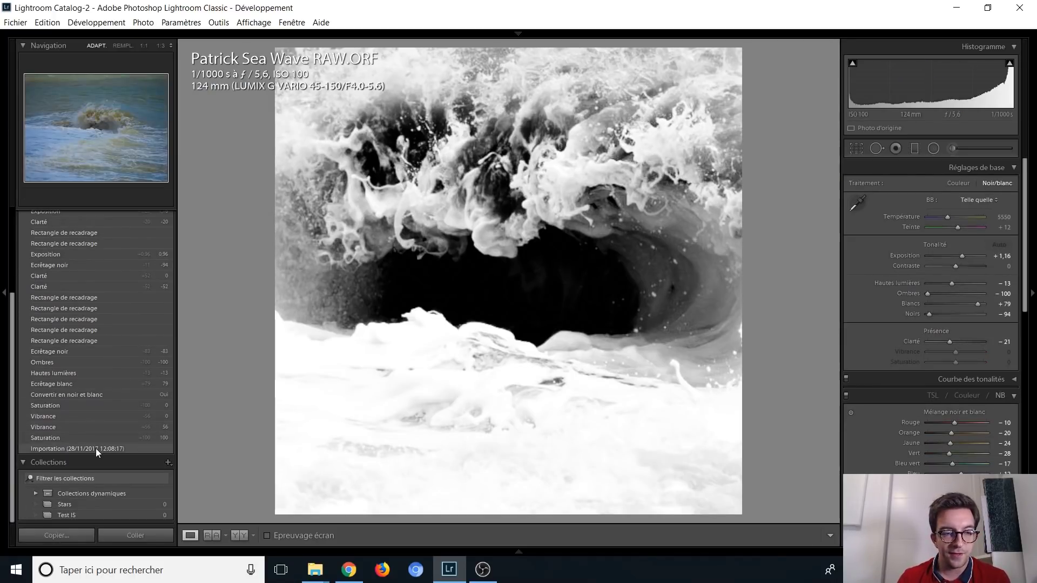
{"action": "left_click", "coordinate": [96, 449]}
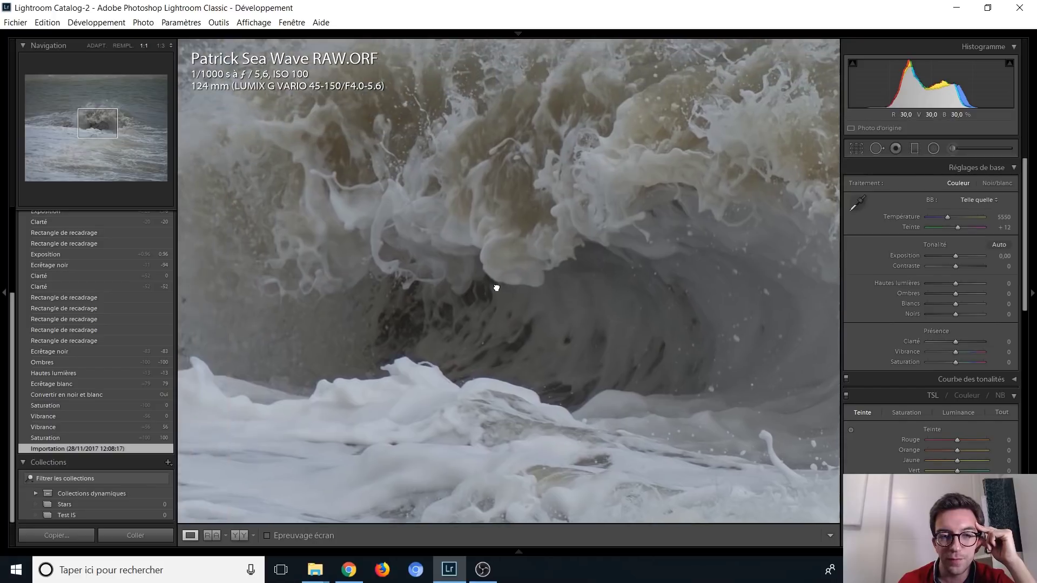
{"action": "left_click_drag", "start_coordinate": [553, 271], "coordinate": [531, 311]}
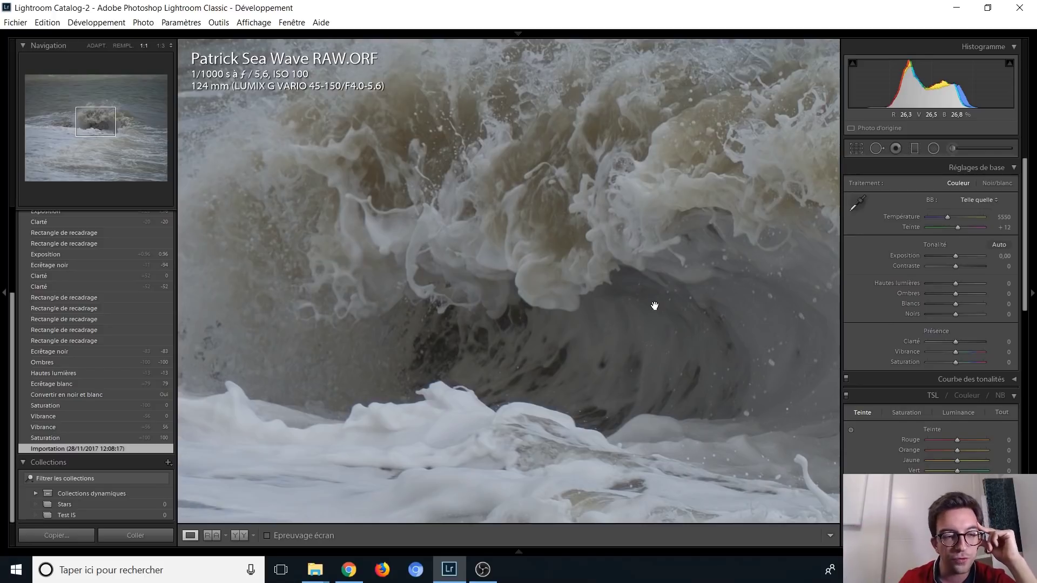
{"action": "left_click", "coordinate": [551, 350]}
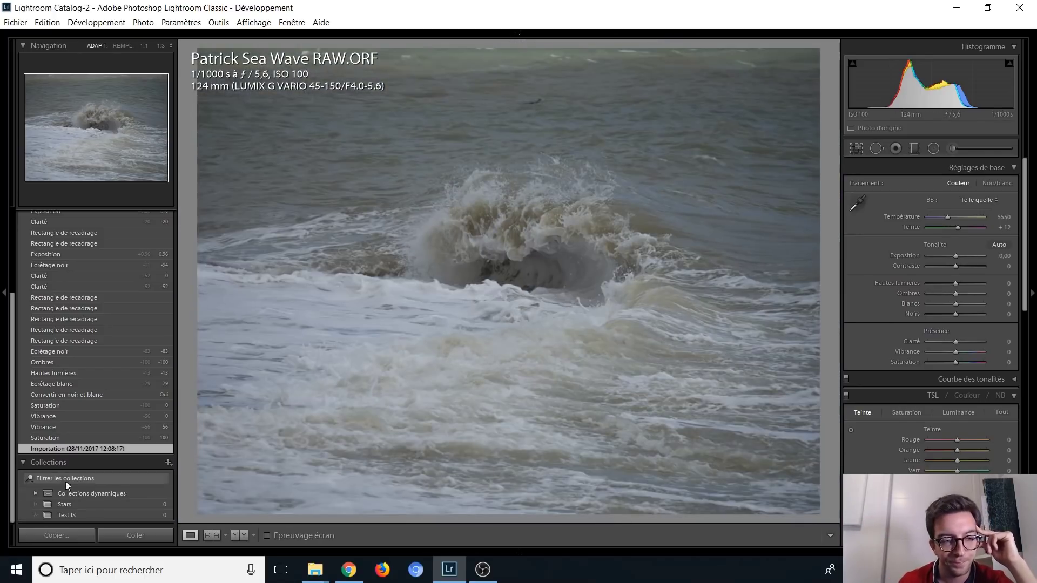
Compare the desaturated and Saturation +100 history states, then jump to Convertir en noir et blanc
{"action": "left_click", "coordinate": [67, 405]}
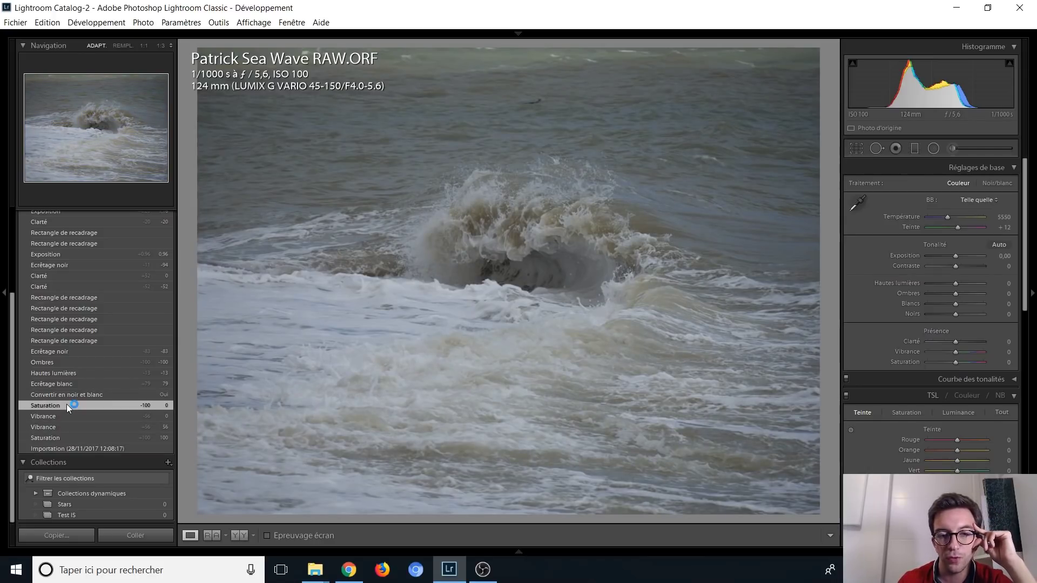
{"action": "left_click", "coordinate": [66, 417]}
{"action": "left_click", "coordinate": [67, 439]}
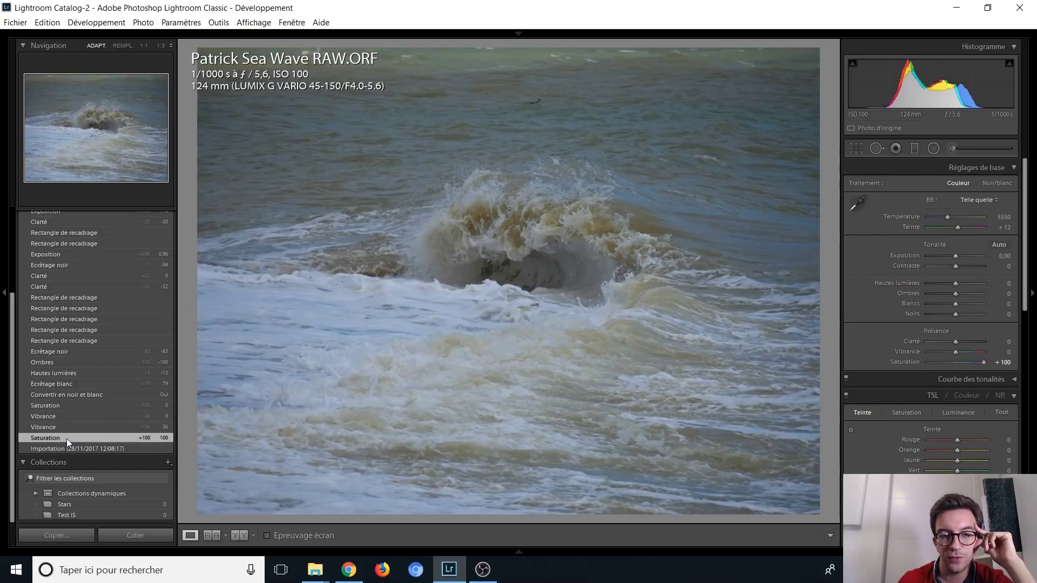
{"action": "left_click", "coordinate": [67, 409]}
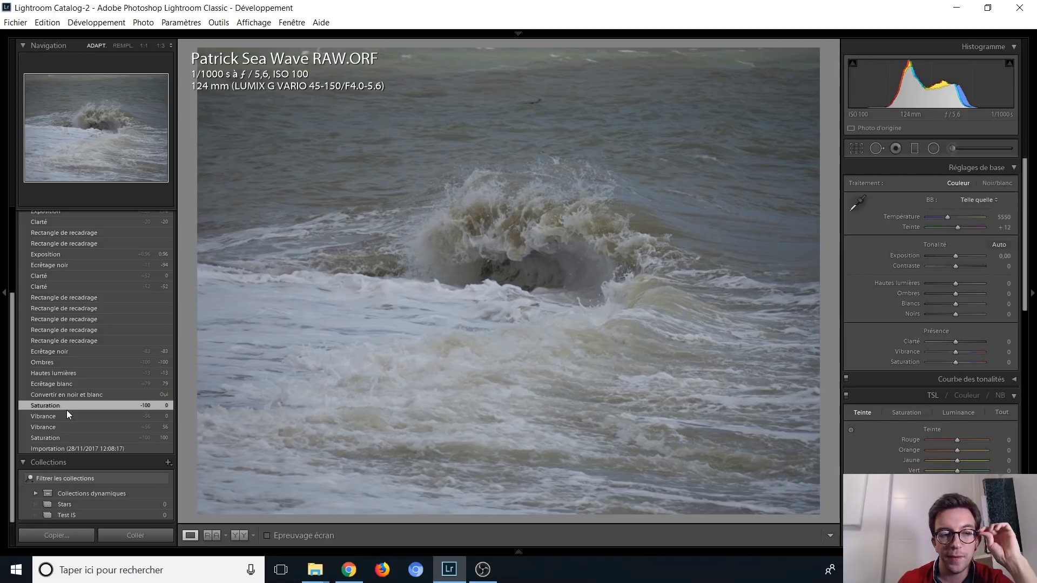
{"action": "left_click", "coordinate": [77, 394]}
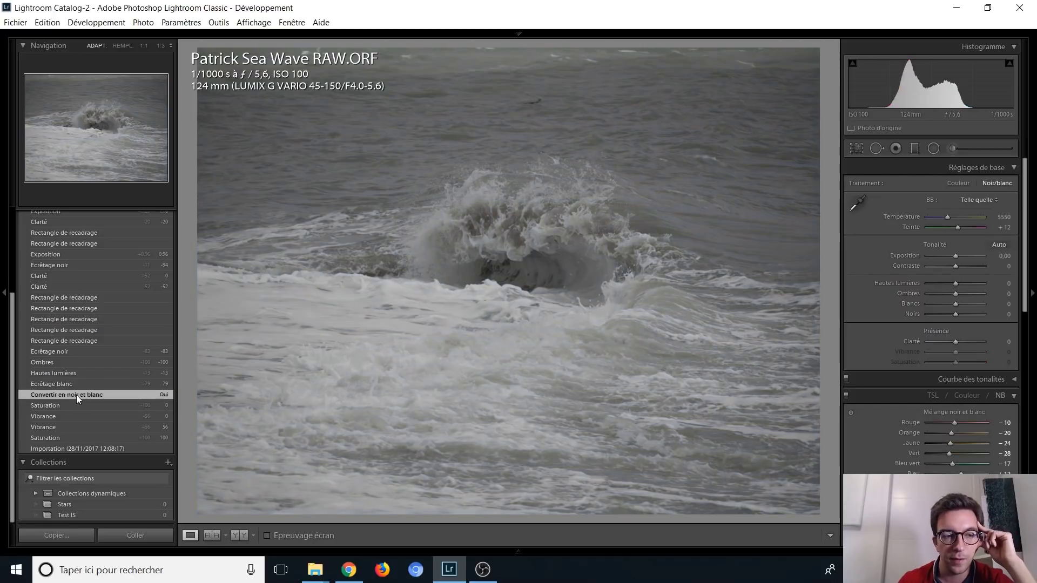
Step the wave through Ecrêtage noir and the square crop, then return to the top Quantité de vignettage state
{"action": "scroll", "coordinate": [76, 395], "scroll_direction": "up", "scroll_amount": 2}
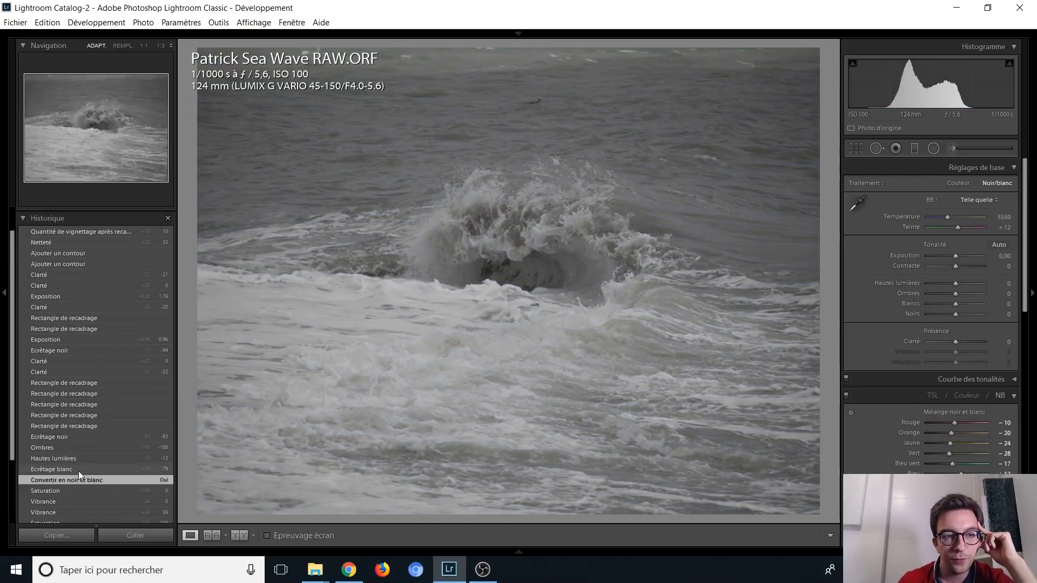
{"action": "left_click", "coordinate": [70, 438]}
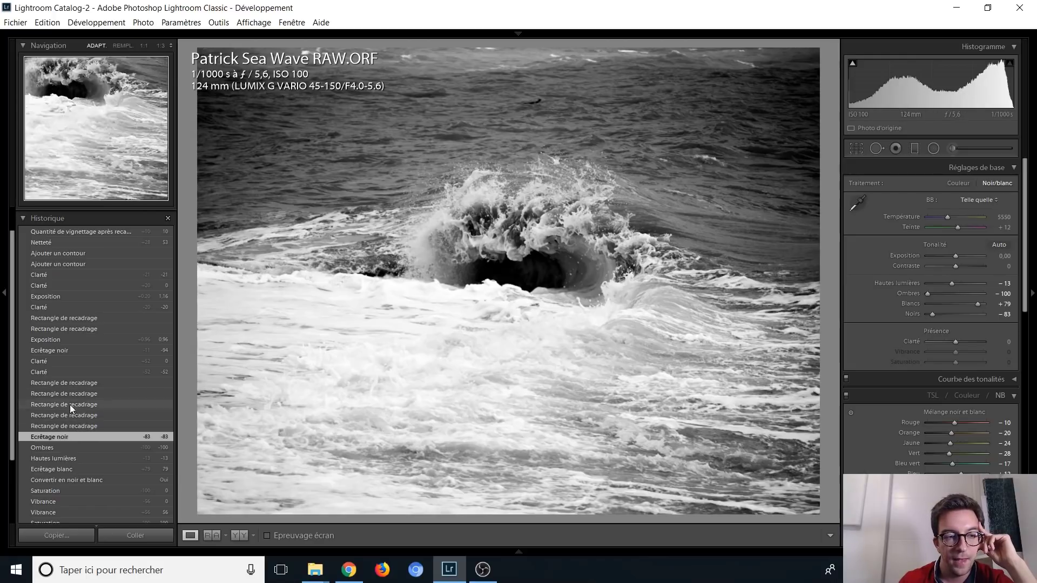
{"action": "left_click", "coordinate": [66, 382]}
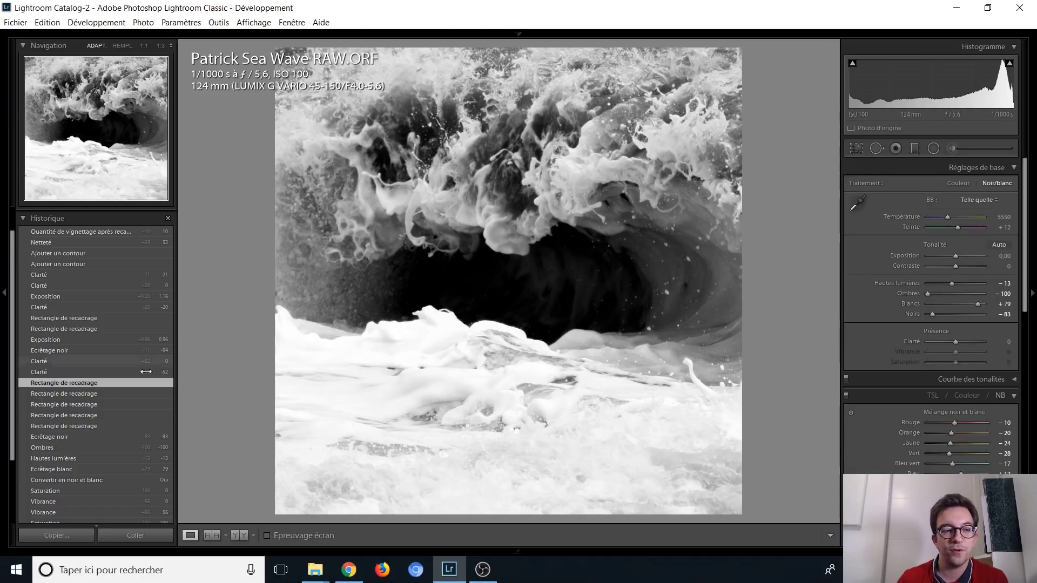
{"action": "scroll", "coordinate": [70, 397], "scroll_direction": "up", "scroll_amount": 1}
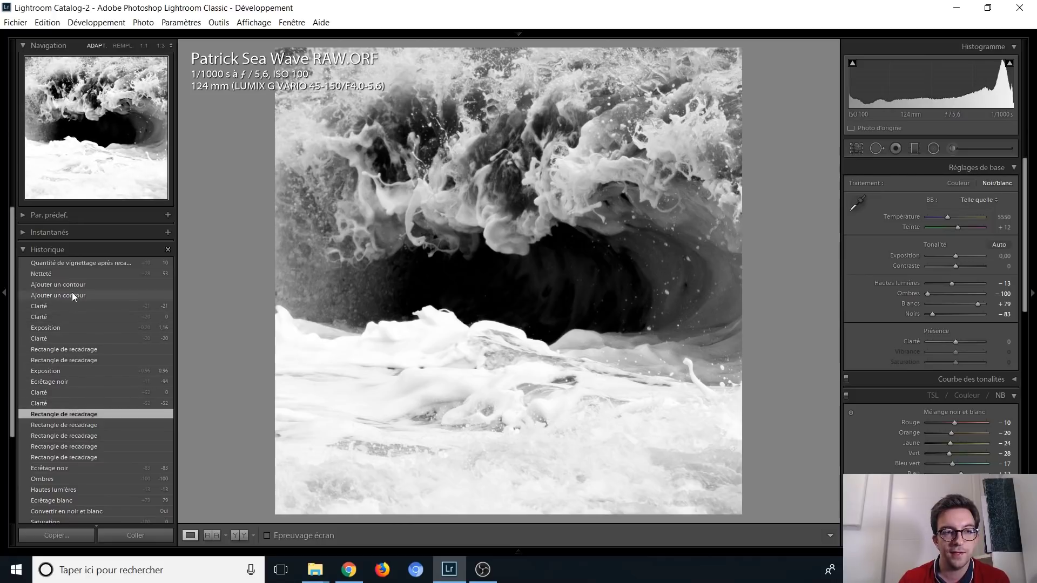
{"action": "left_click", "coordinate": [82, 263]}
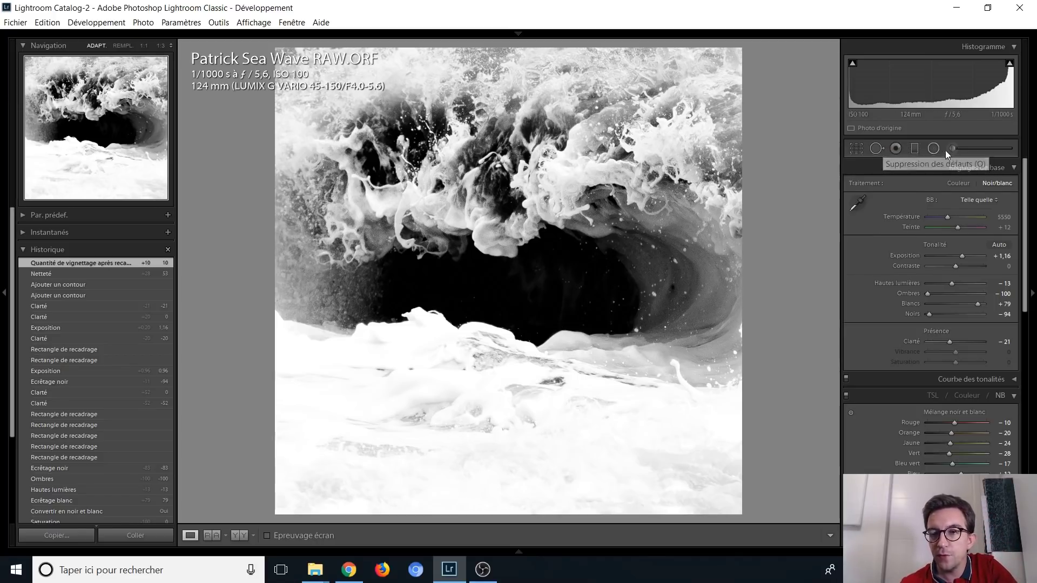
Select the wave's Clarity 49 brush pin, toggle its effect off and back on, then close the brush
{"action": "left_click", "coordinate": [959, 150]}
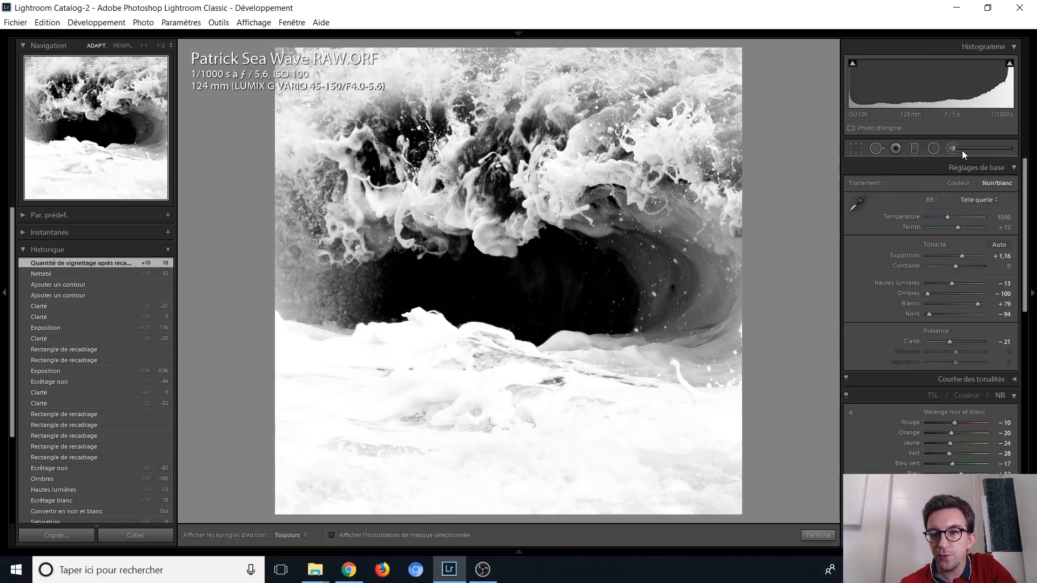
{"action": "left_click", "coordinate": [559, 172]}
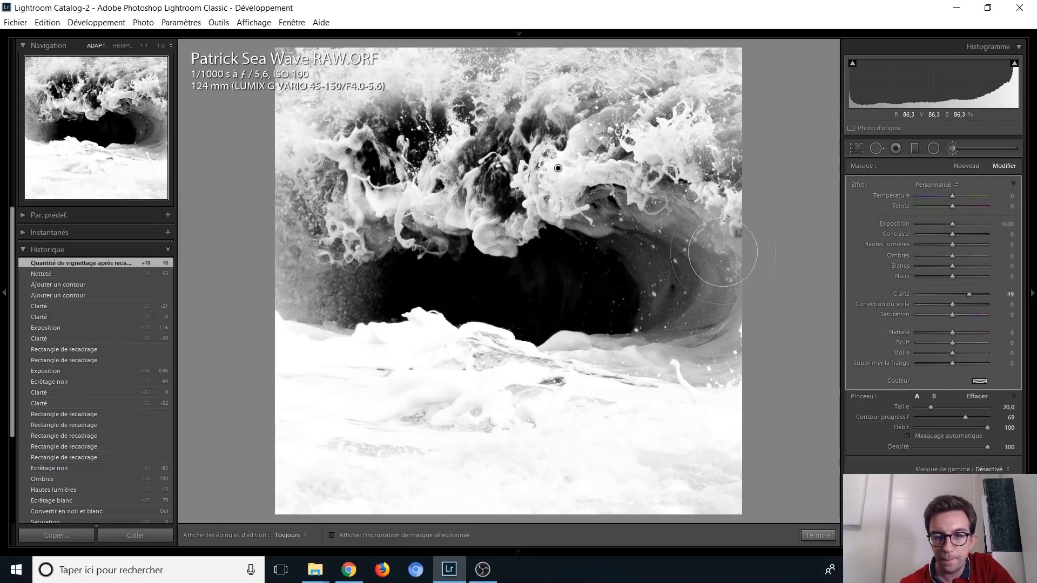
{"action": "left_click_drag", "start_coordinate": [952, 294], "coordinate": [962, 295]}
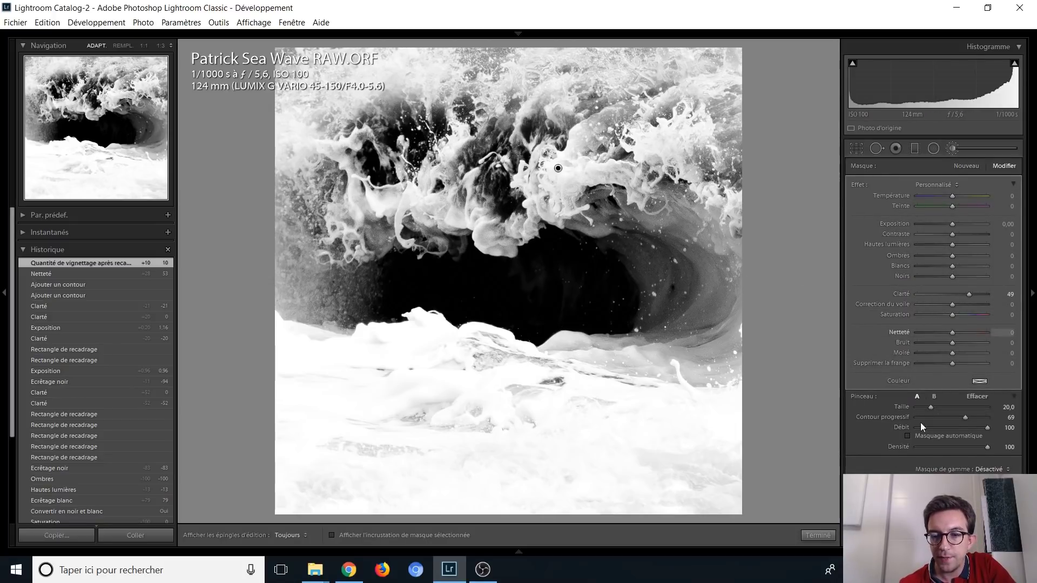
{"action": "left_click", "coordinate": [852, 486]}
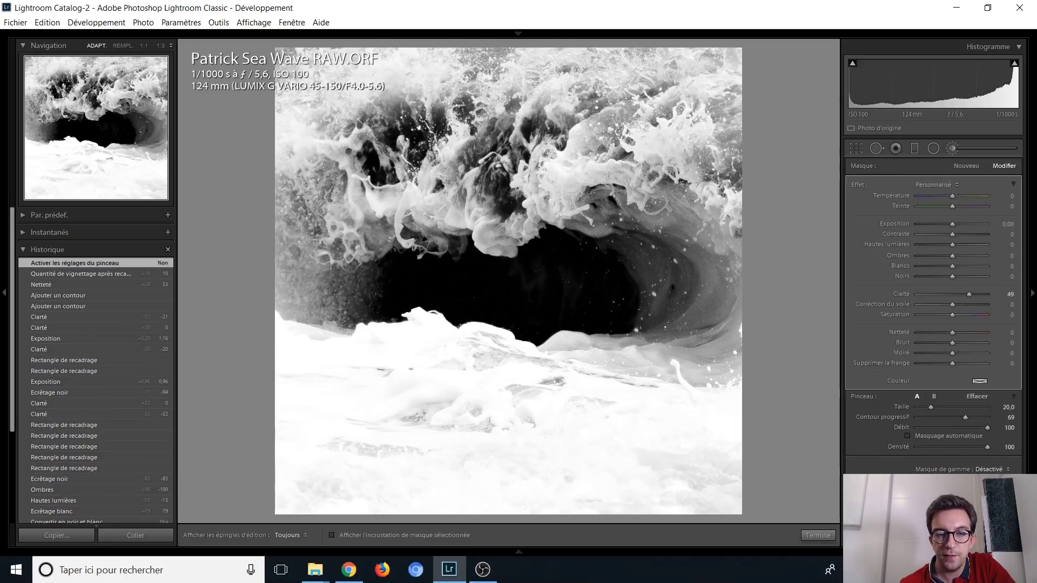
{"action": "left_click", "coordinate": [853, 486]}
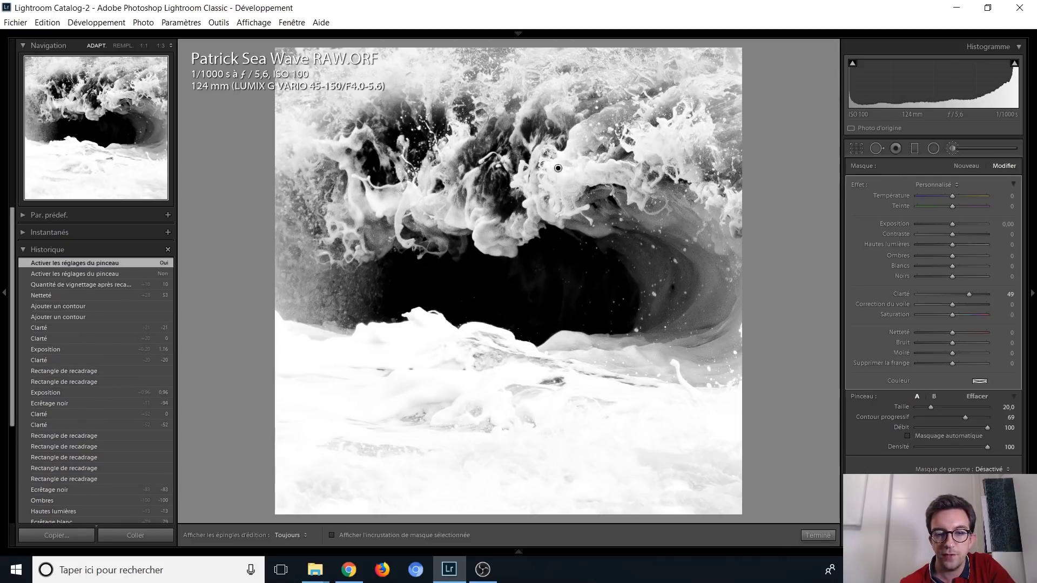
{"action": "left_click", "coordinate": [947, 148]}
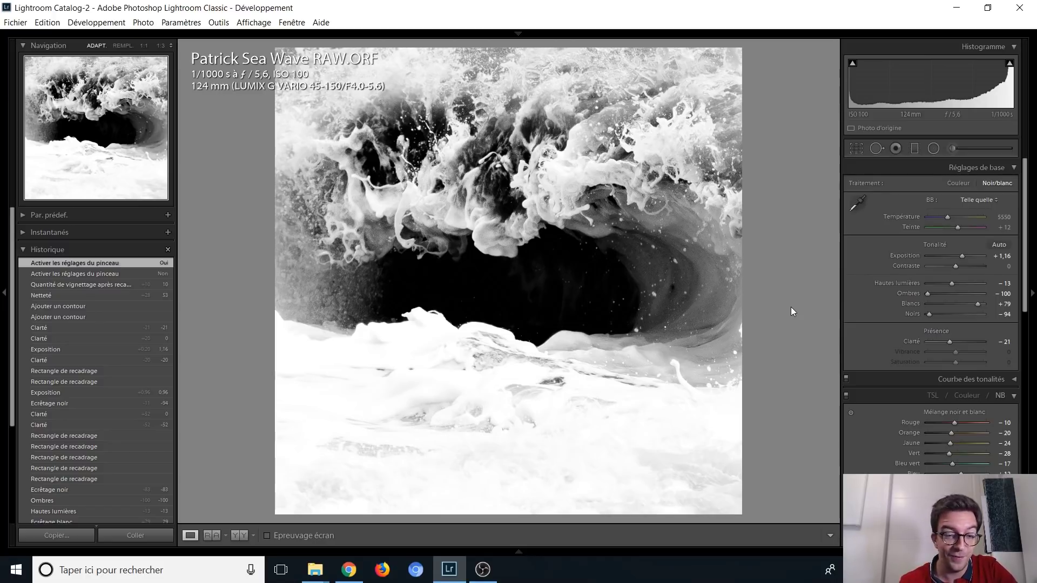
Advance to Patrick Sea wawe.jpg, the black-and-white JPG version of the wave photo
{"action": "key", "text": "Right"}
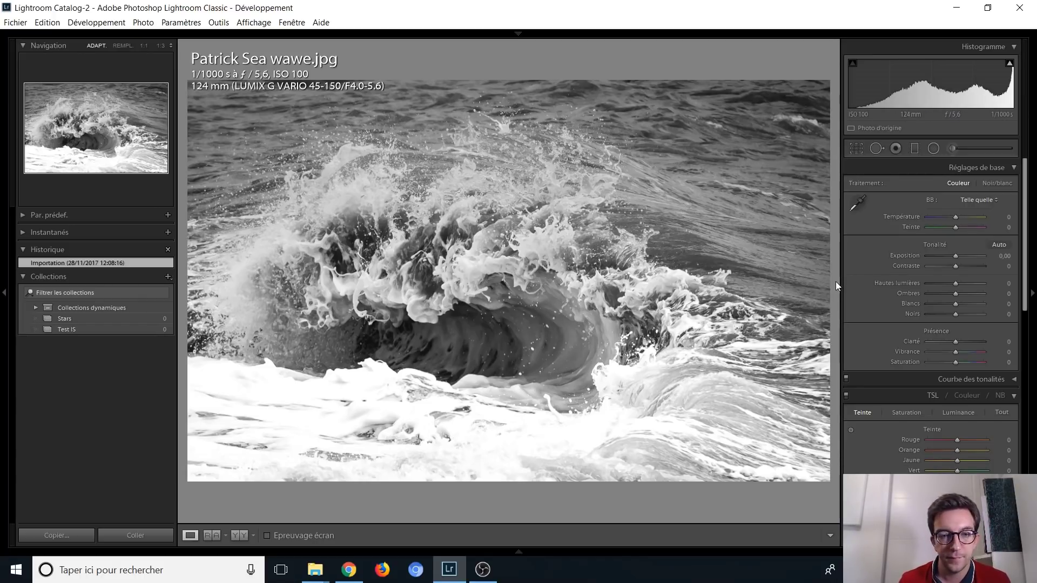
Open the duck lake RAW and view its import state, then its first crop step
{"action": "key", "text": "Right"}
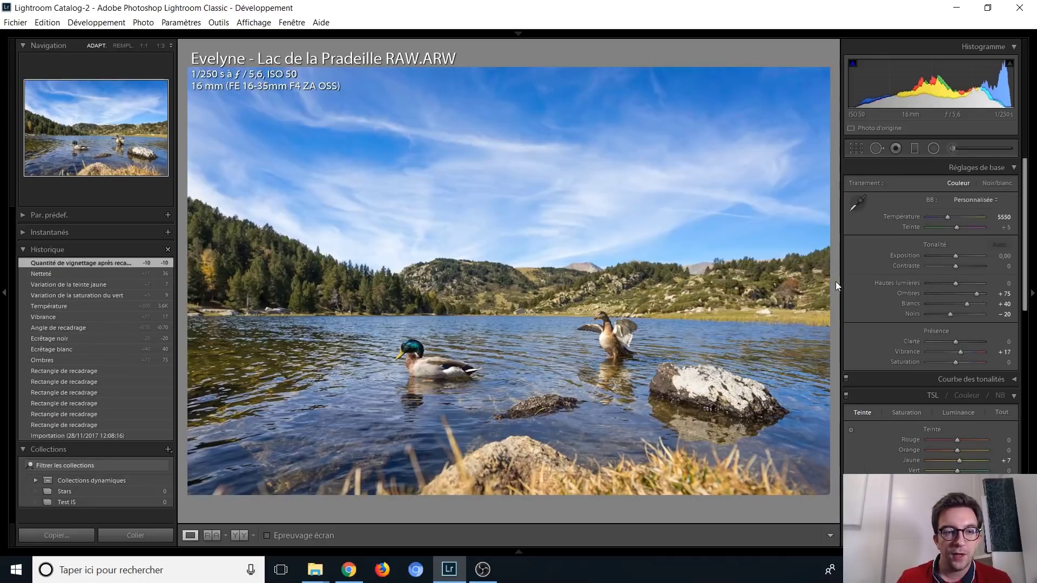
{"action": "left_click", "coordinate": [94, 435]}
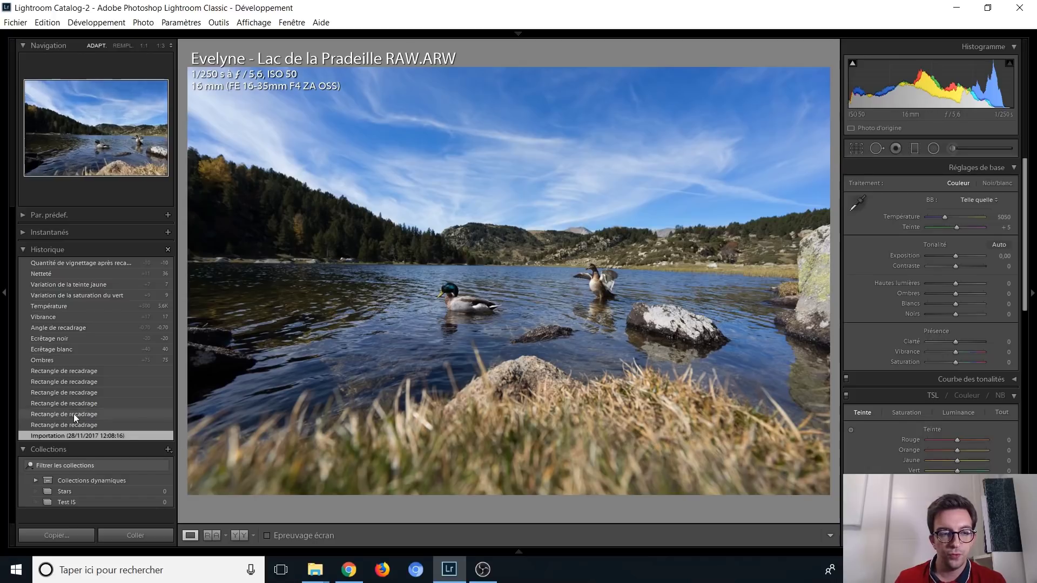
{"action": "left_click", "coordinate": [70, 372]}
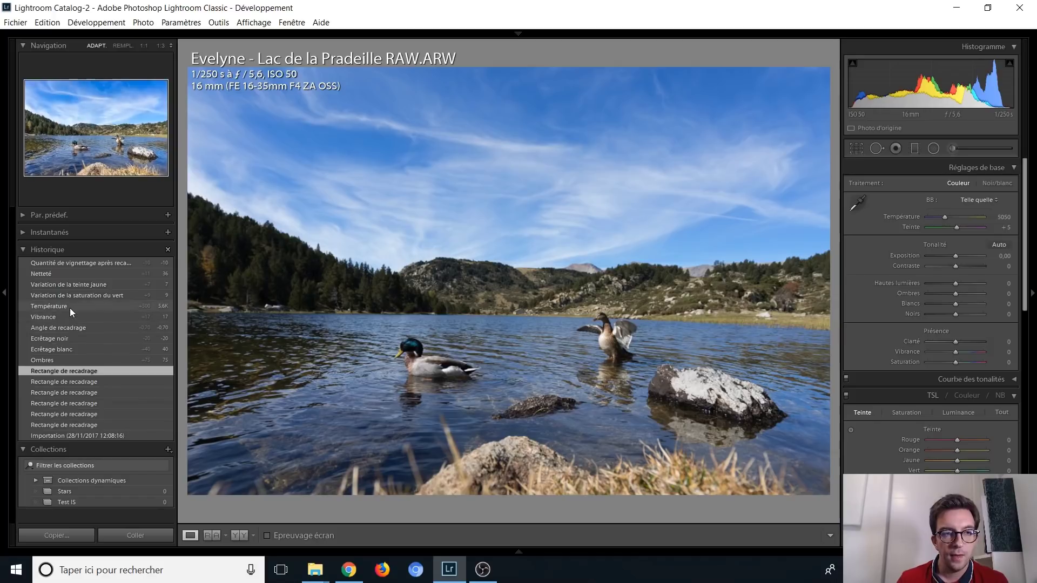
Step the lake photo's history through black clipping, Vibrance, temperature and yellow hue to the vignette amount
{"action": "left_click", "coordinate": [66, 337]}
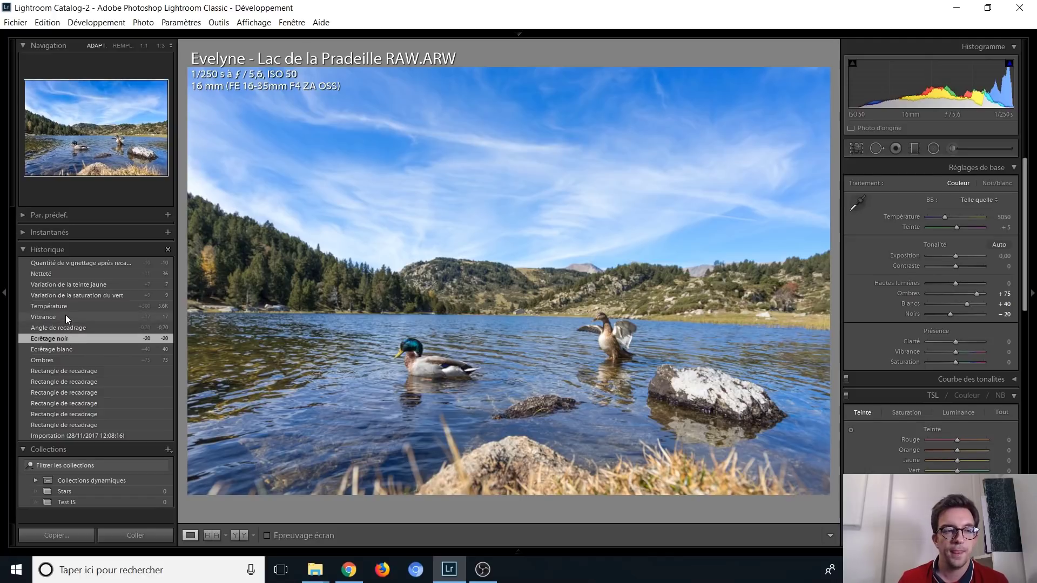
{"action": "left_click", "coordinate": [67, 316]}
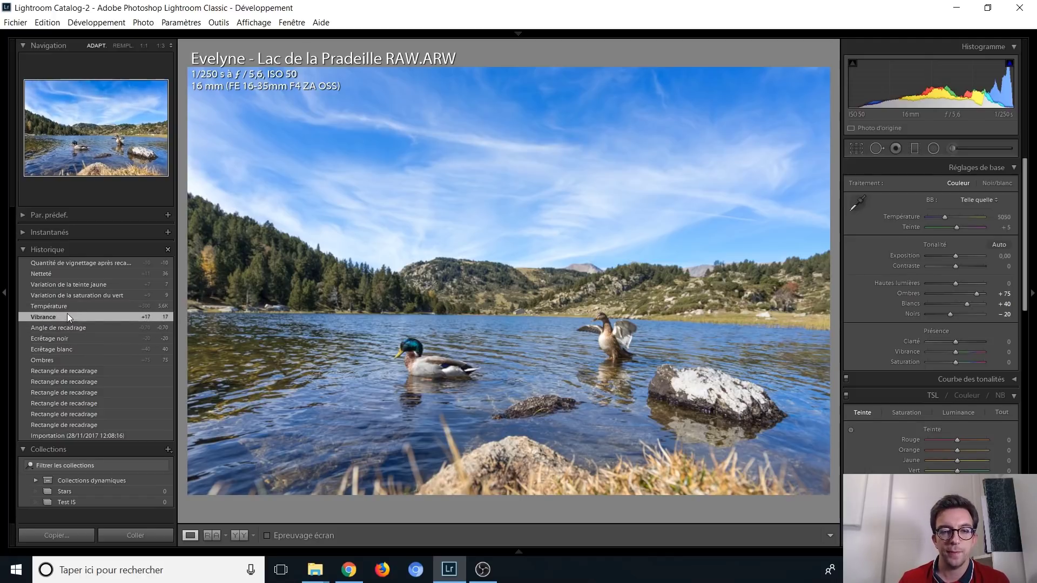
{"action": "left_click", "coordinate": [67, 307]}
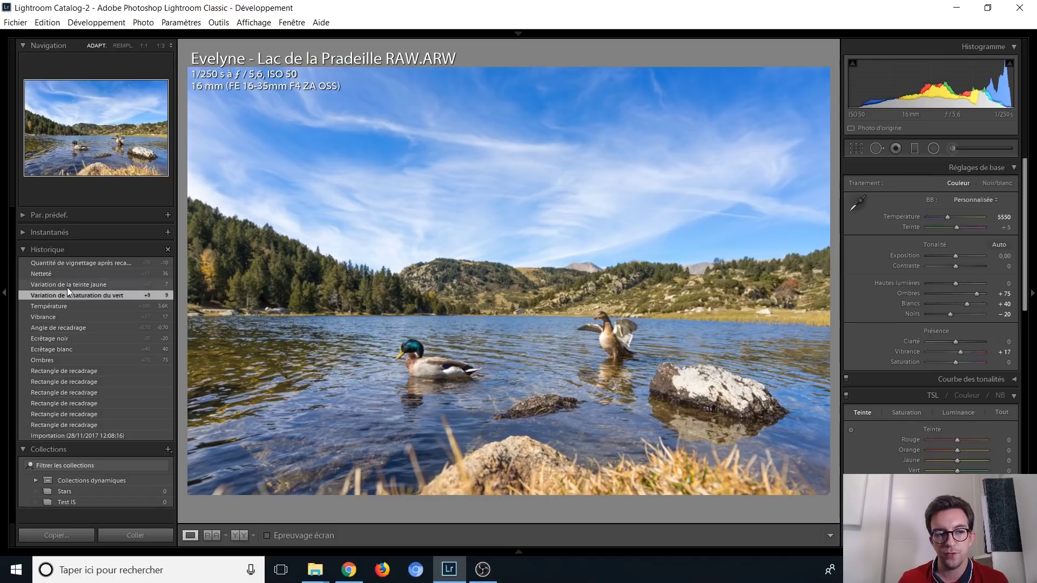
{"action": "left_click", "coordinate": [67, 286]}
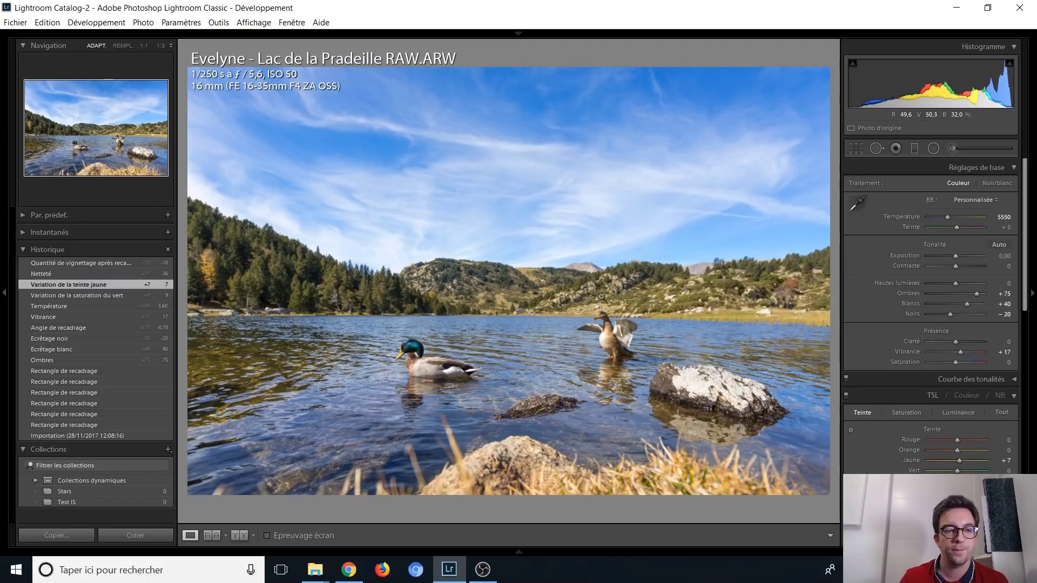
{"action": "left_click", "coordinate": [76, 262]}
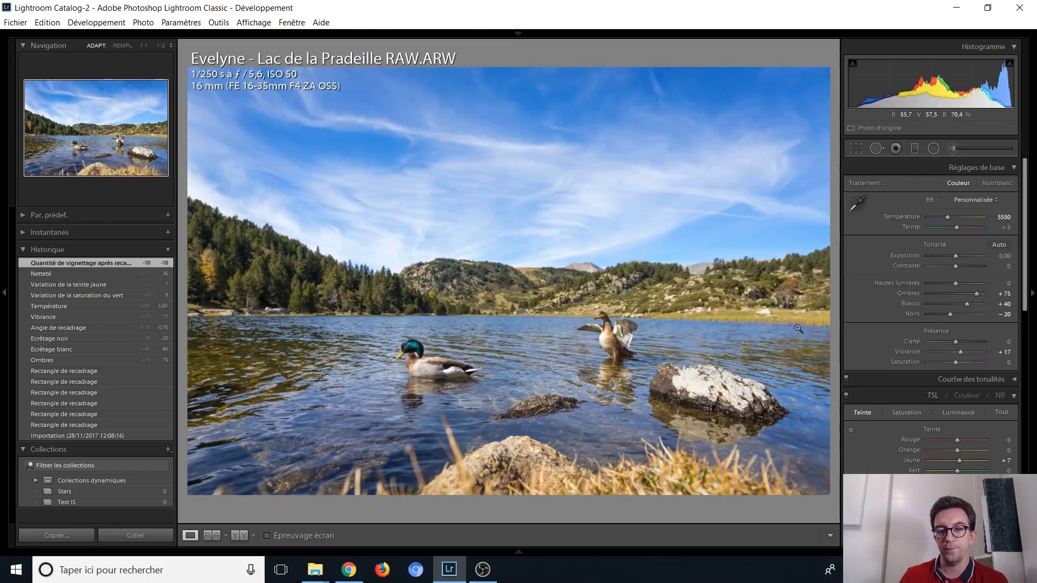
Compare the lake photo's import state against its latest edit, then advance to the Cap-Ferret photo
{"action": "left_click", "coordinate": [100, 435]}
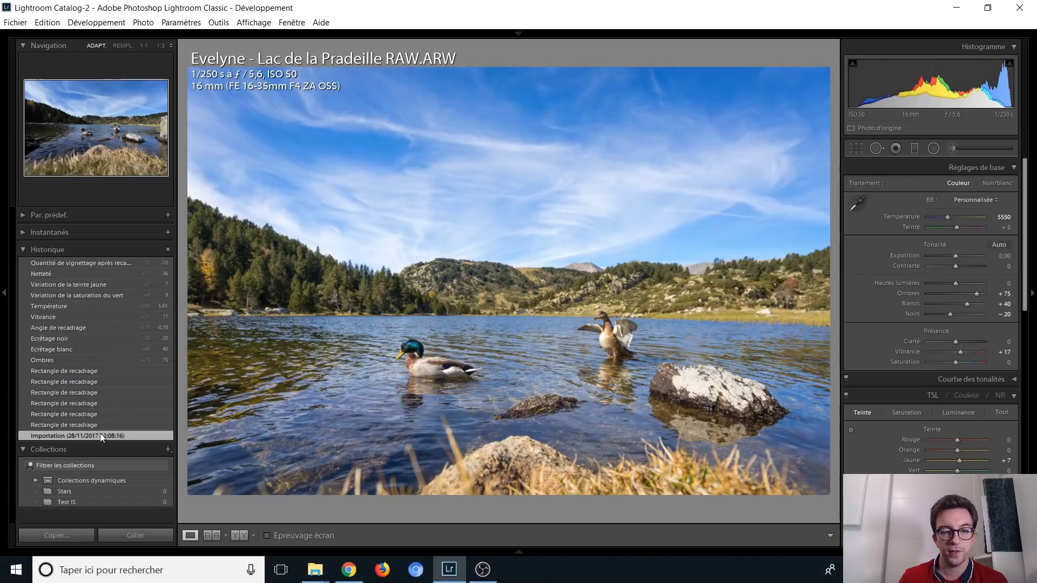
{"action": "left_click", "coordinate": [81, 266]}
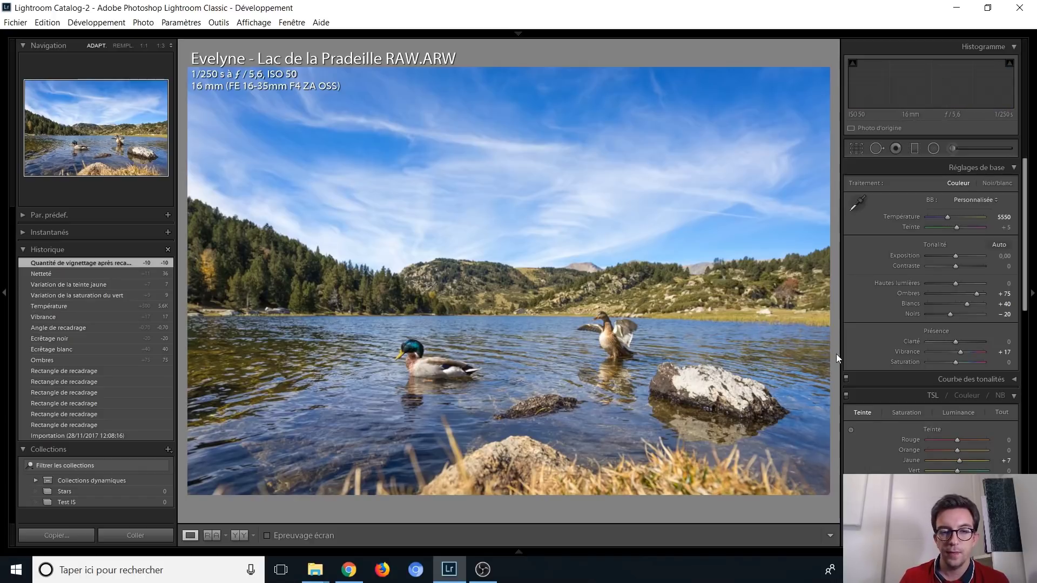
{"action": "key", "text": "Right"}
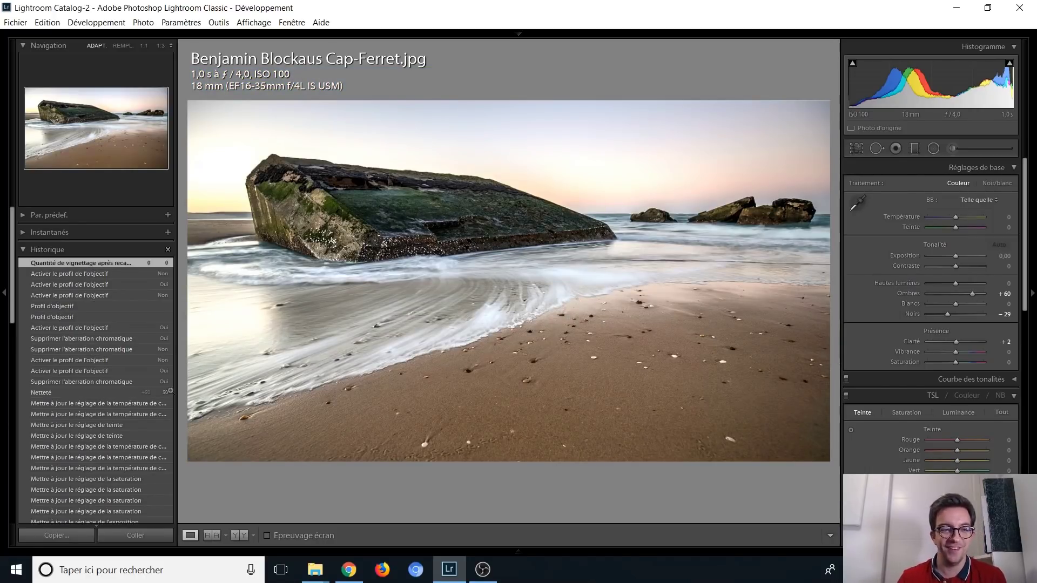
Preview the bunker photo's graduated filter and white clipping steps, ending at its original import
{"action": "scroll", "coordinate": [134, 396], "scroll_direction": "down", "scroll_amount": 5}
{"action": "scroll", "coordinate": [134, 396], "scroll_direction": "down", "scroll_amount": 3}
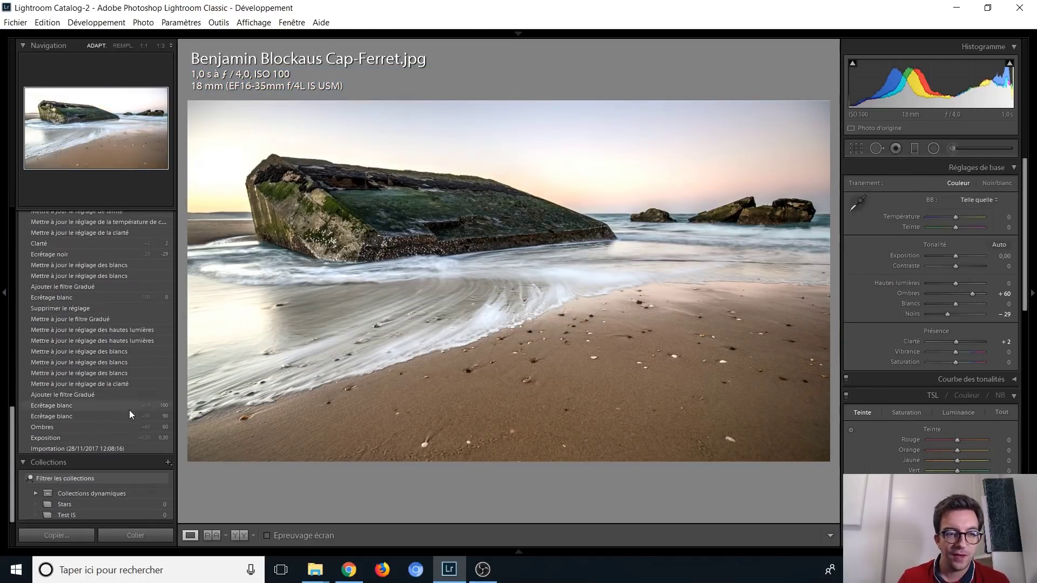
{"action": "left_click", "coordinate": [113, 451]}
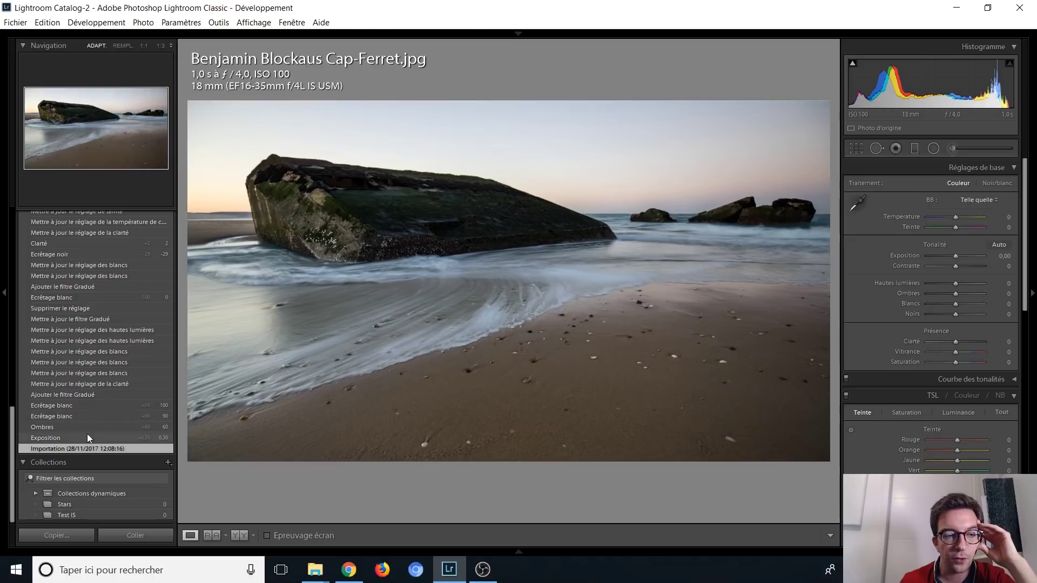
{"action": "left_click", "coordinate": [78, 395]}
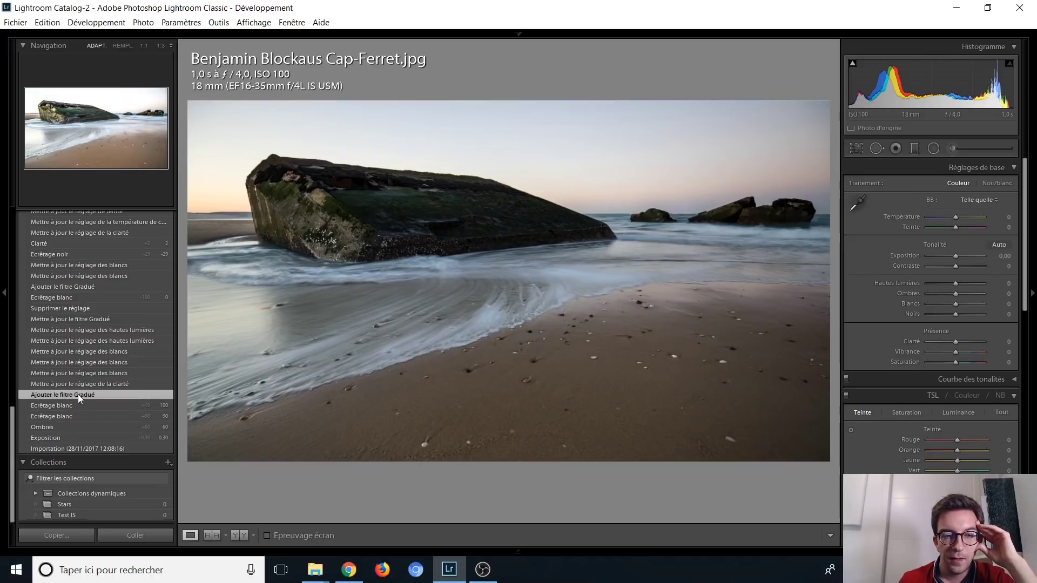
{"action": "left_click", "coordinate": [76, 404]}
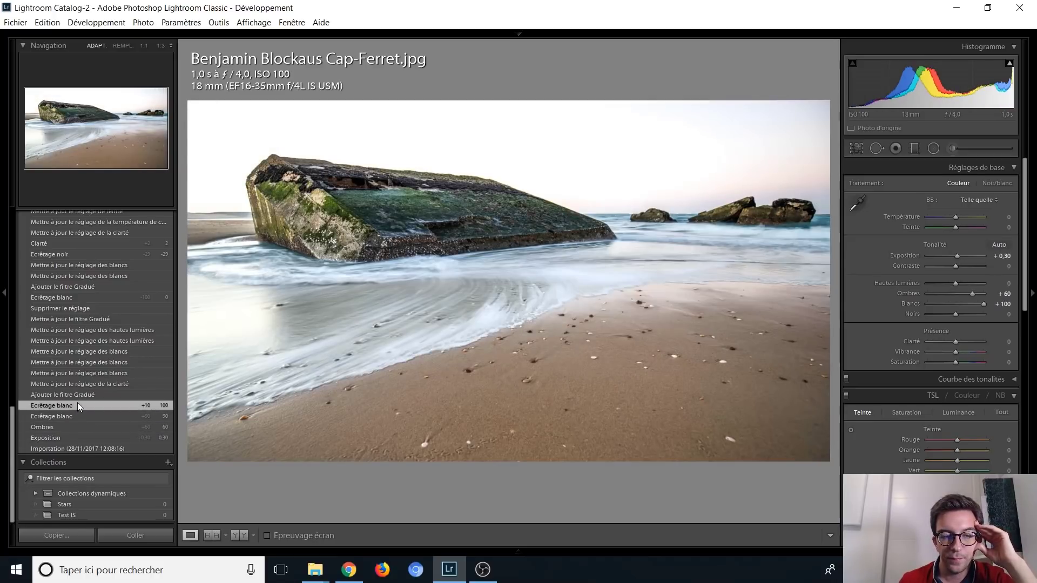
{"action": "left_click", "coordinate": [59, 447]}
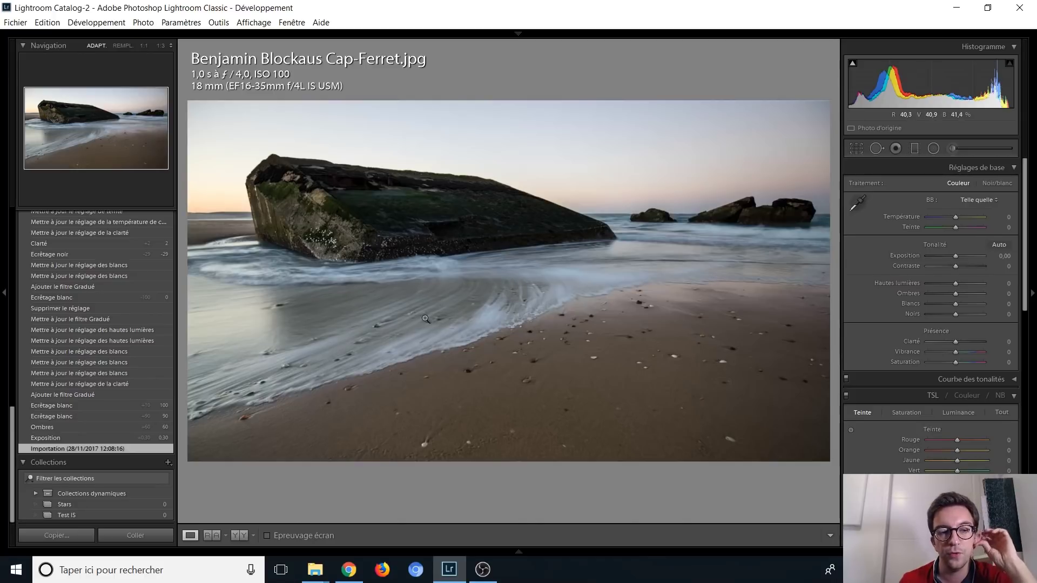
Show the bunker photo's latest edit, then step back to its shadows and exposure adjustments
{"action": "scroll", "coordinate": [110, 436], "scroll_direction": "up", "scroll_amount": 5}
{"action": "scroll", "coordinate": [108, 437], "scroll_direction": "up", "scroll_amount": 3}
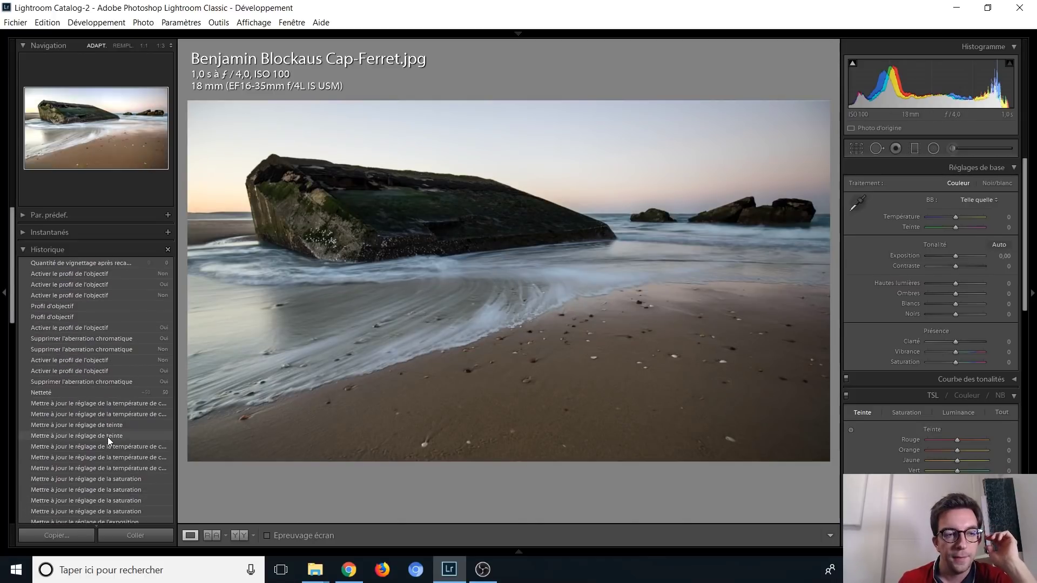
{"action": "left_click", "coordinate": [77, 263]}
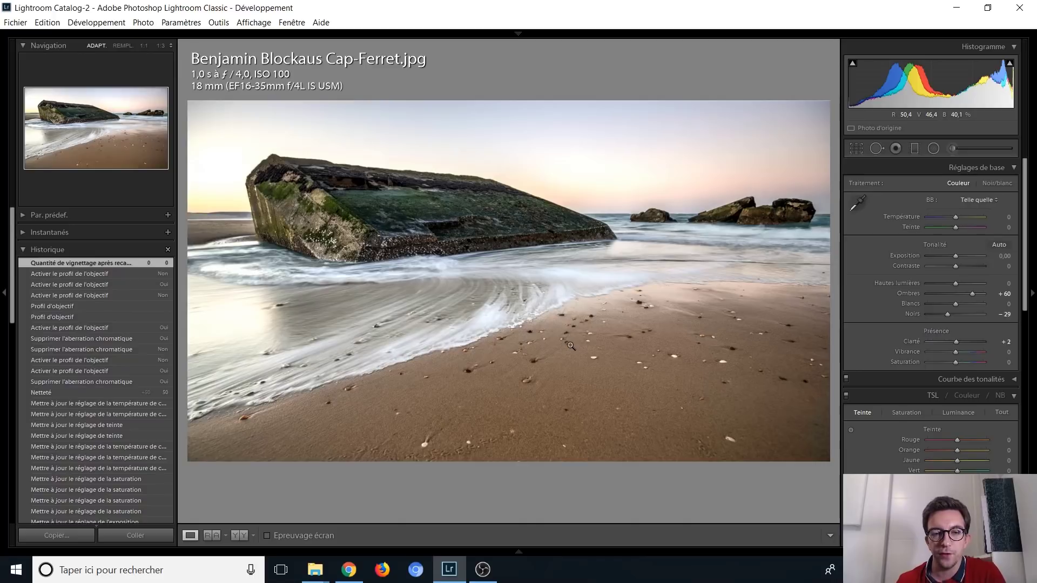
{"action": "scroll", "coordinate": [101, 402], "scroll_direction": "down", "scroll_amount": 10}
{"action": "scroll", "coordinate": [101, 402], "scroll_direction": "down", "scroll_amount": 5}
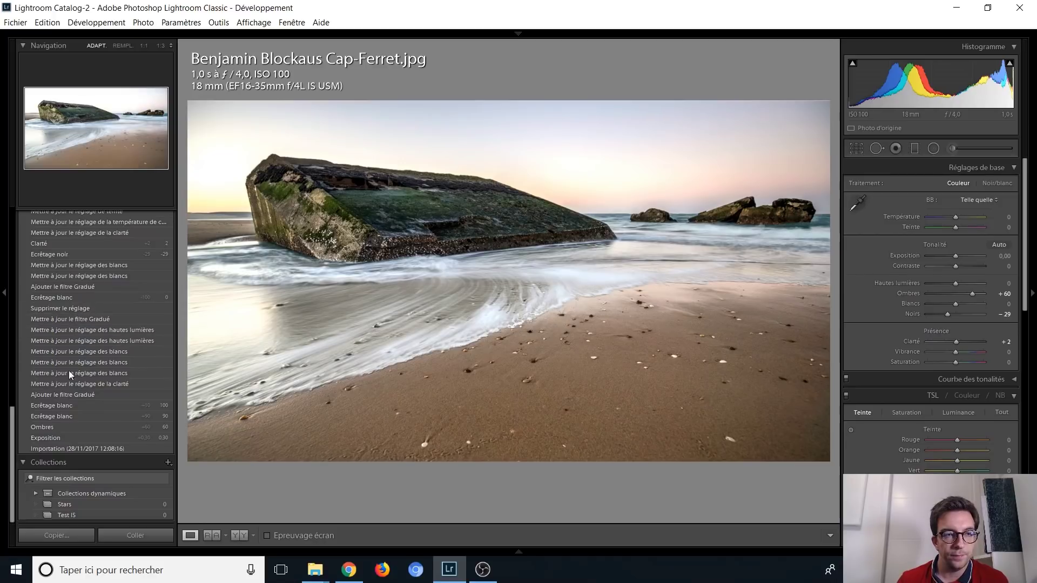
{"action": "left_click", "coordinate": [60, 427]}
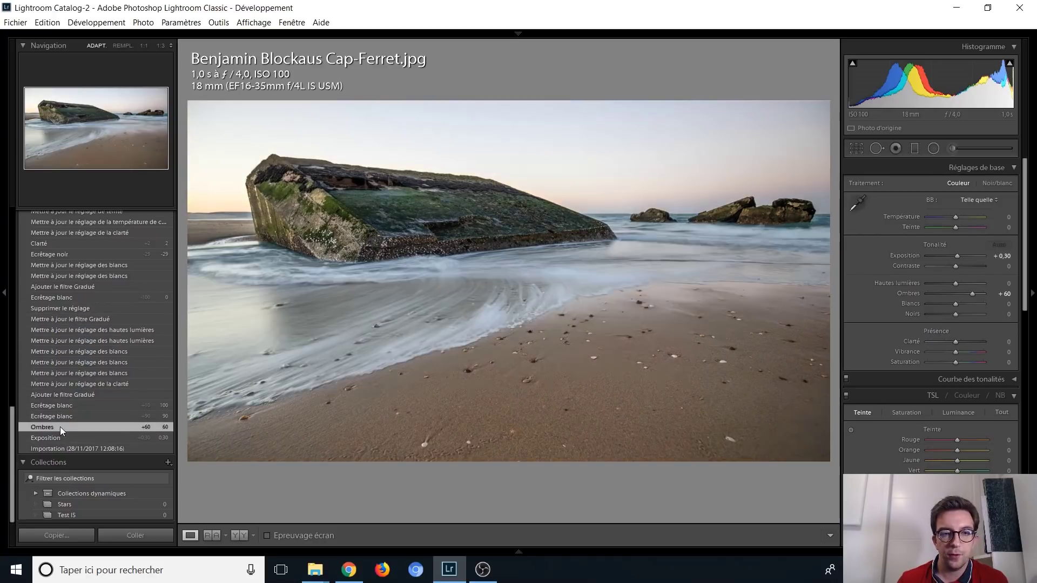
{"action": "left_click", "coordinate": [60, 436]}
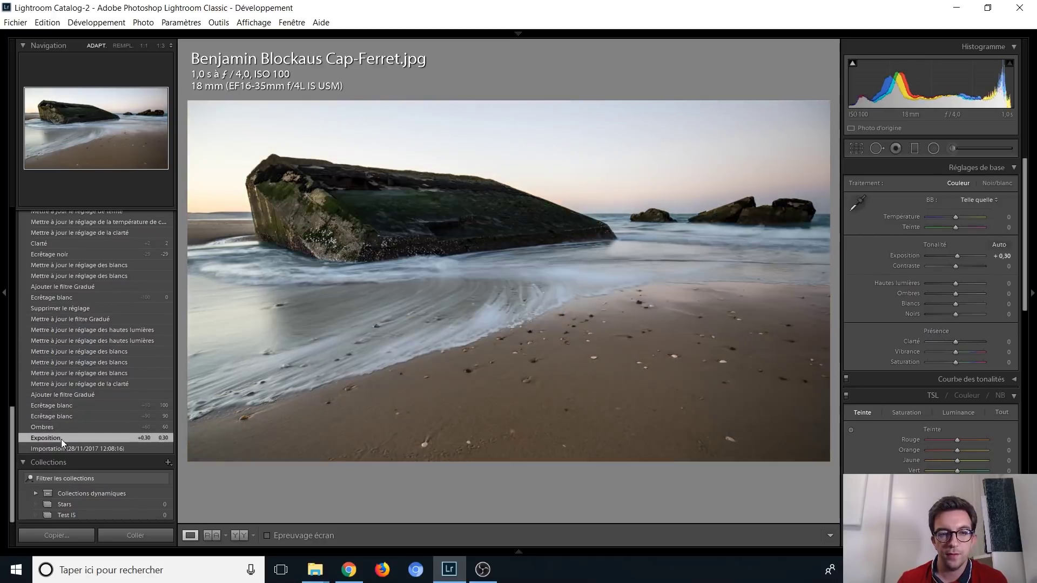
Step through shadows, whites +90, import and graduated filter steps, settling on the filter update
{"action": "left_click", "coordinate": [63, 430]}
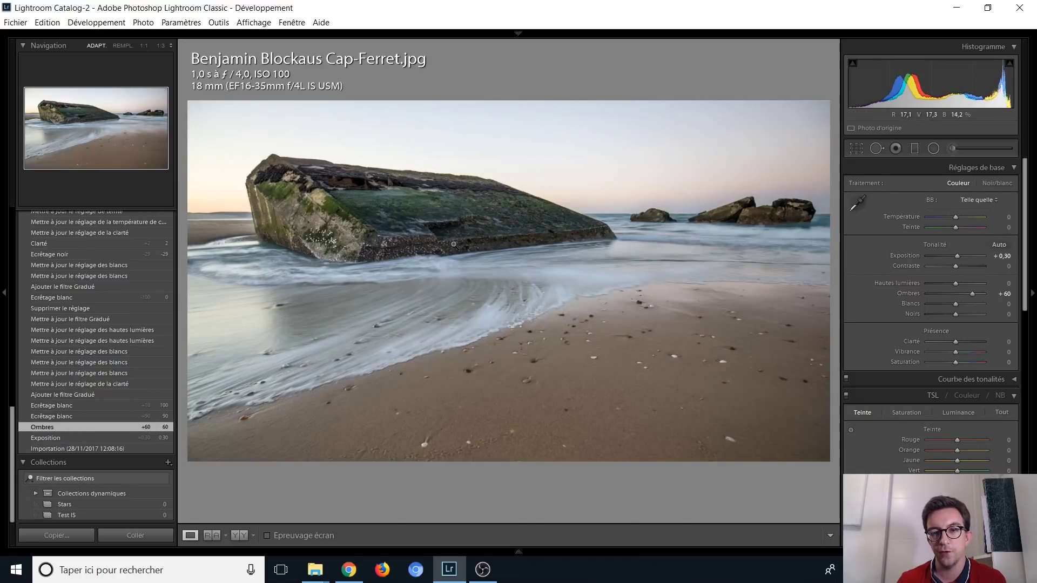
{"action": "left_click", "coordinate": [75, 416]}
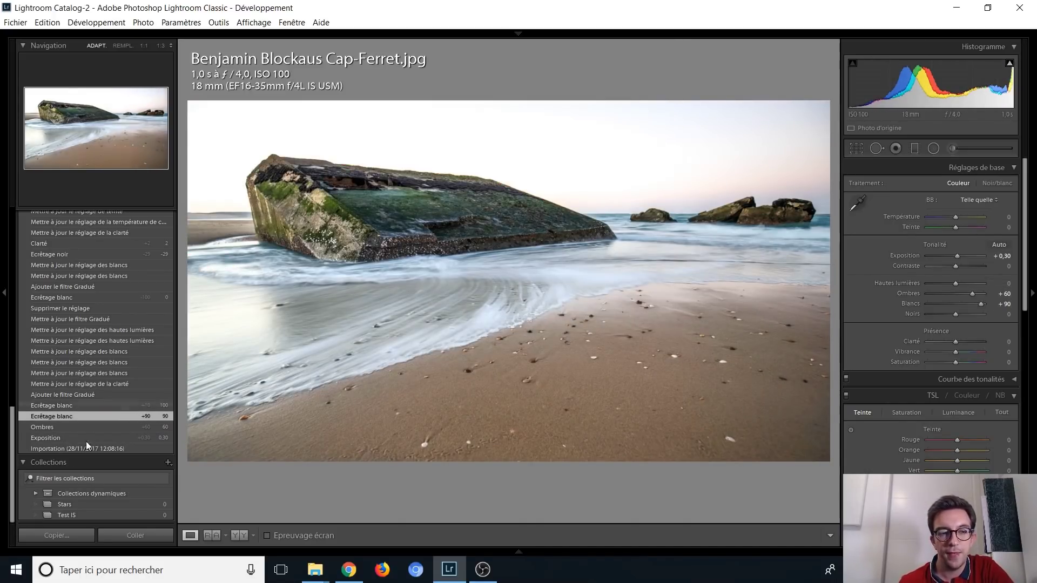
{"action": "left_click", "coordinate": [74, 448]}
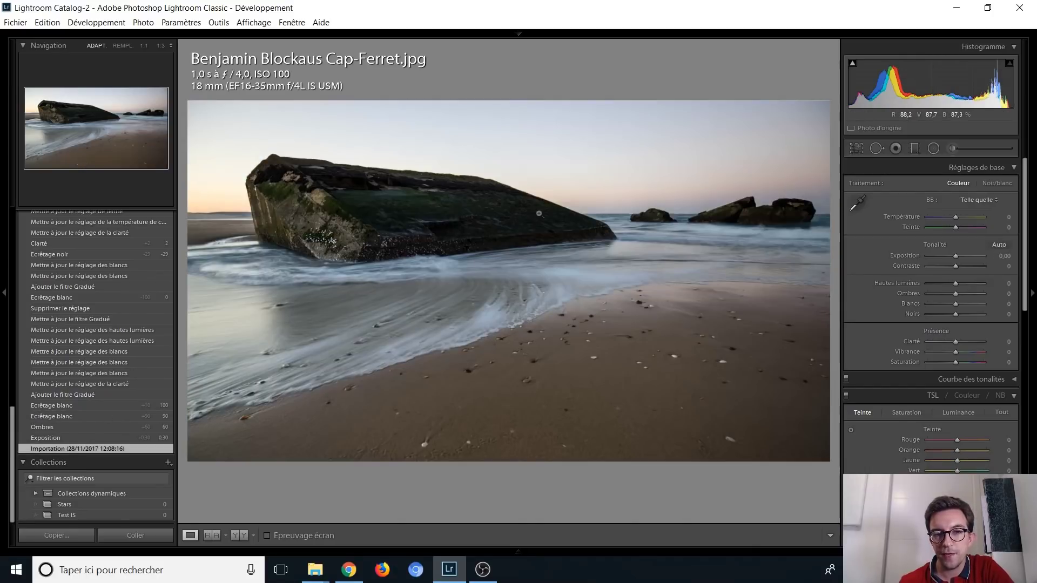
{"action": "left_click", "coordinate": [70, 396]}
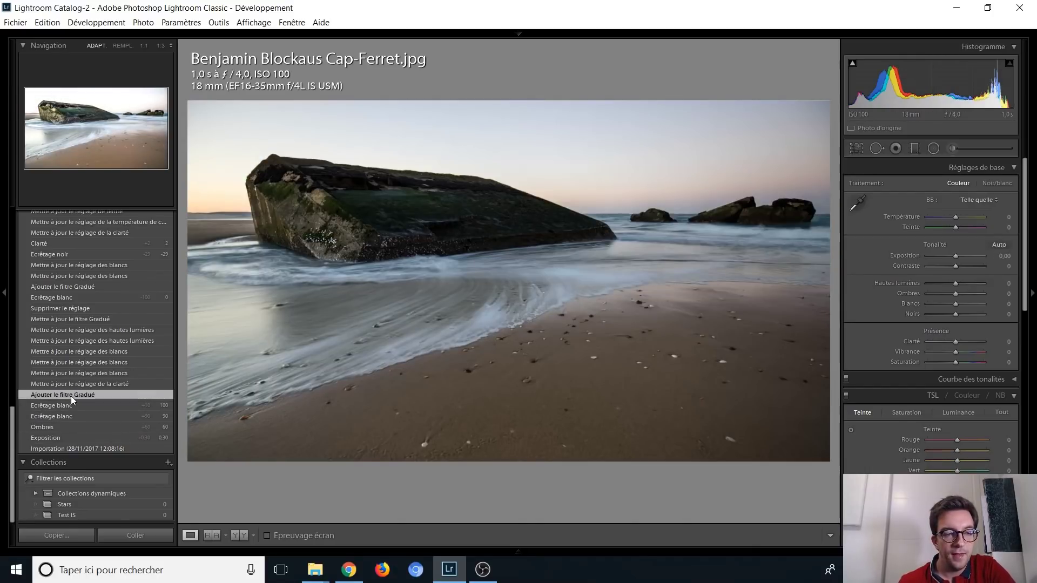
{"action": "scroll", "coordinate": [70, 397], "scroll_direction": "up", "scroll_amount": 2}
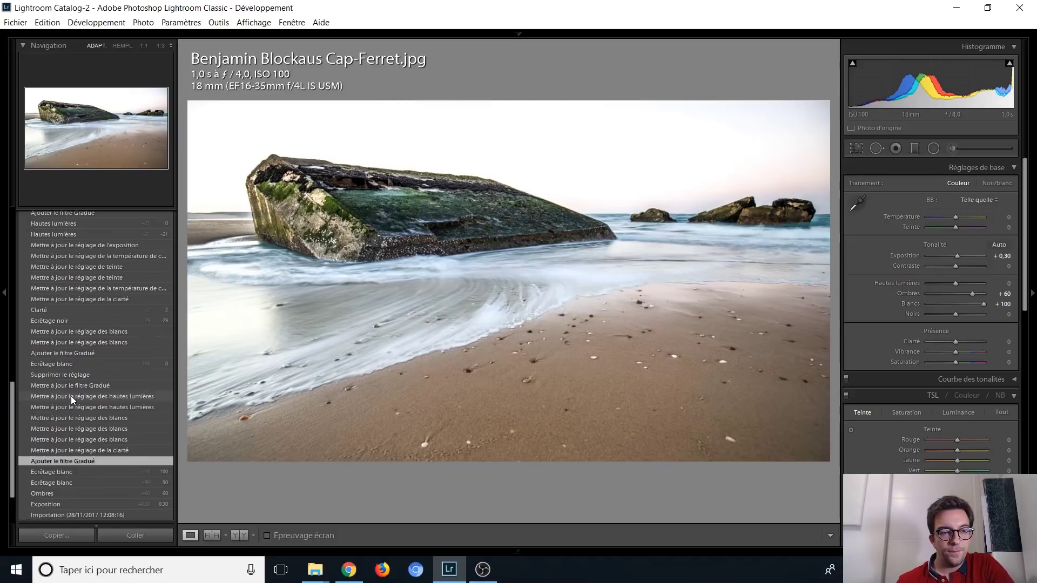
{"action": "left_click", "coordinate": [71, 388]}
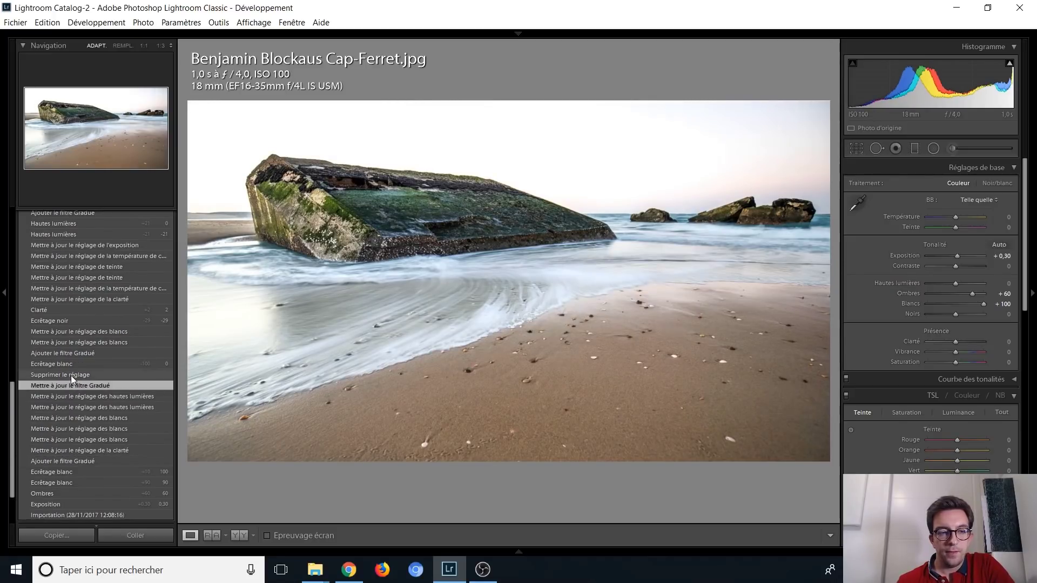
{"action": "left_click", "coordinate": [70, 375]}
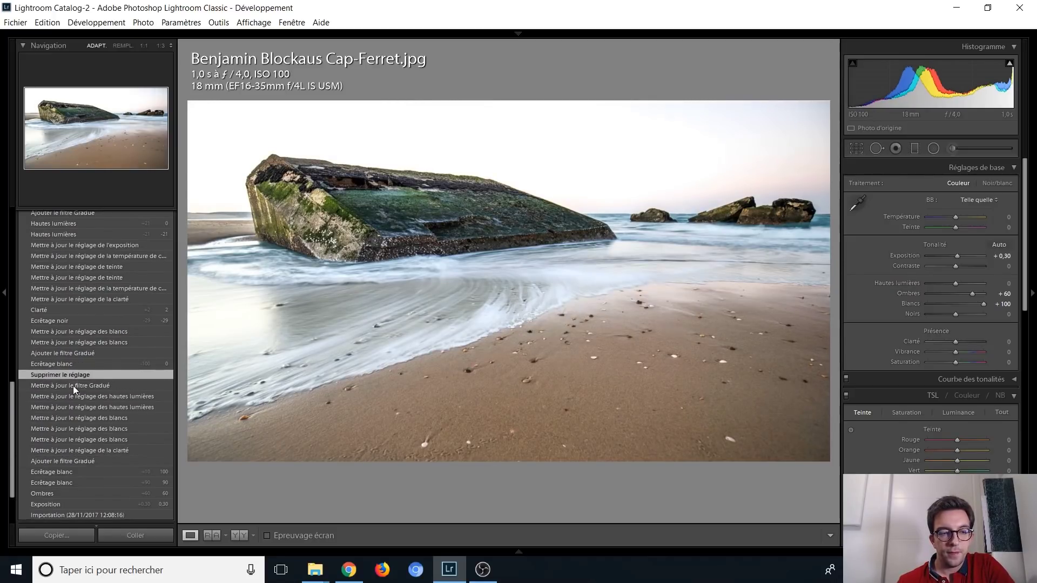
{"action": "left_click", "coordinate": [73, 387]}
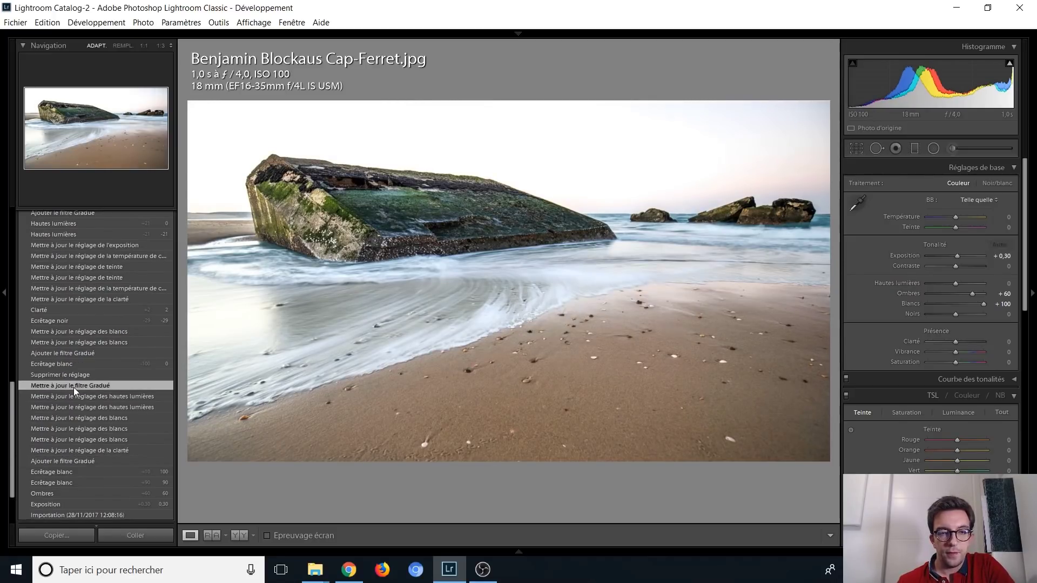
With the graduated filter pin selected, view the filter-deleted, white clipping and filter-added history states
{"action": "left_click", "coordinate": [915, 148]}
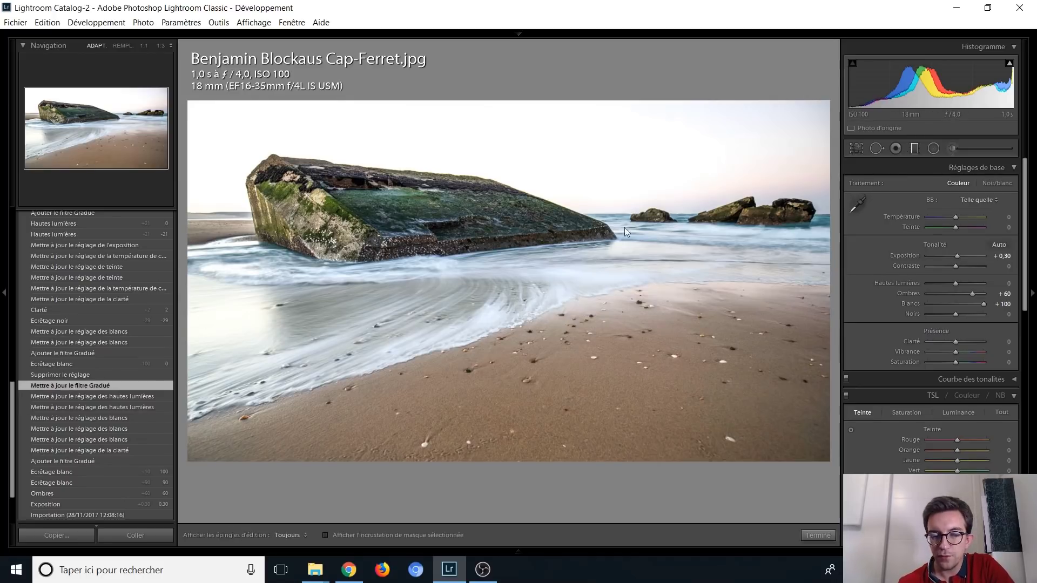
{"action": "left_click", "coordinate": [470, 206]}
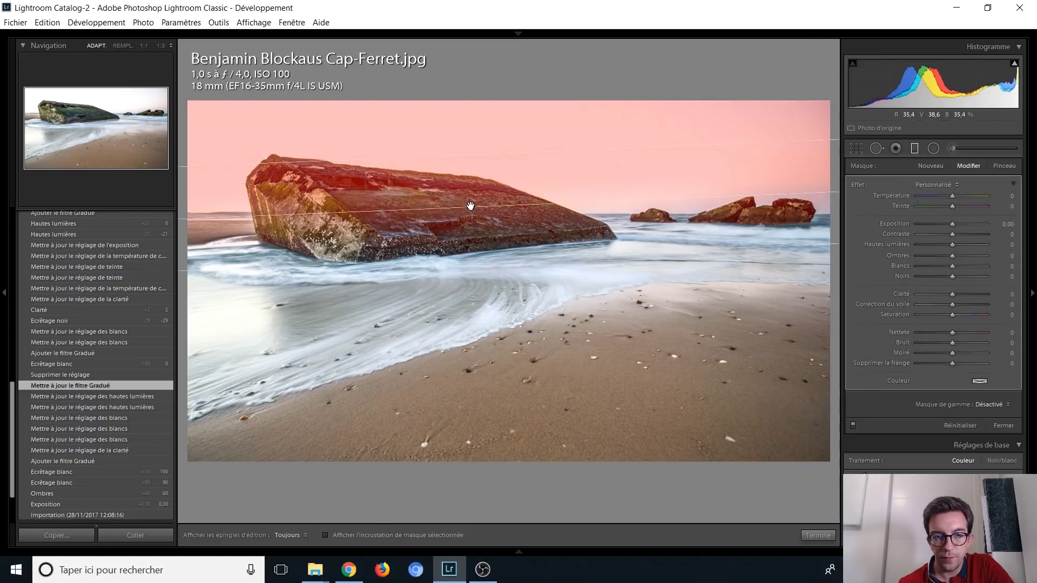
{"action": "left_click", "coordinate": [80, 376]}
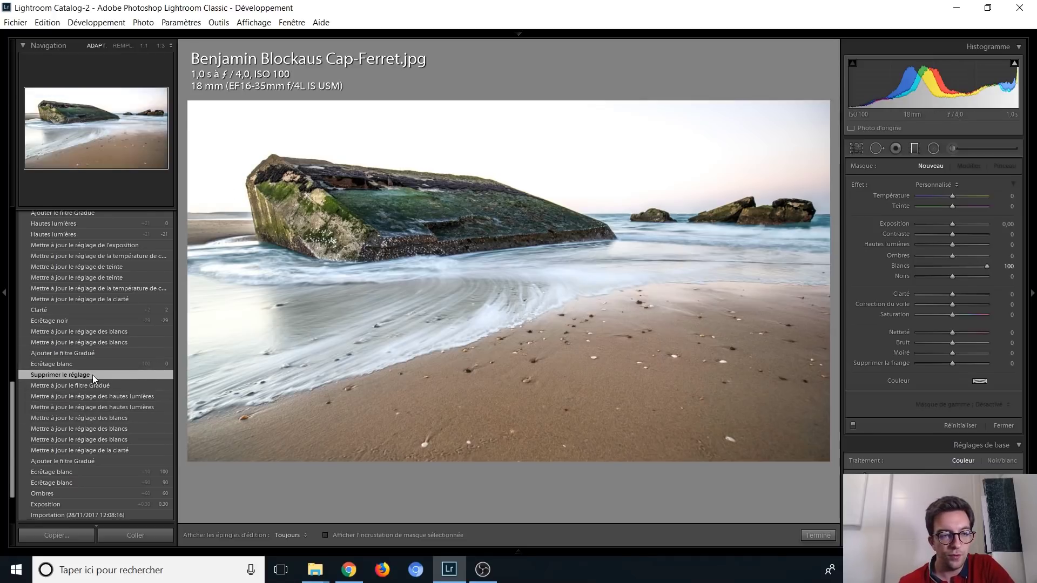
{"action": "scroll", "coordinate": [92, 375], "scroll_direction": "up", "scroll_amount": 3}
{"action": "left_click", "coordinate": [76, 431]}
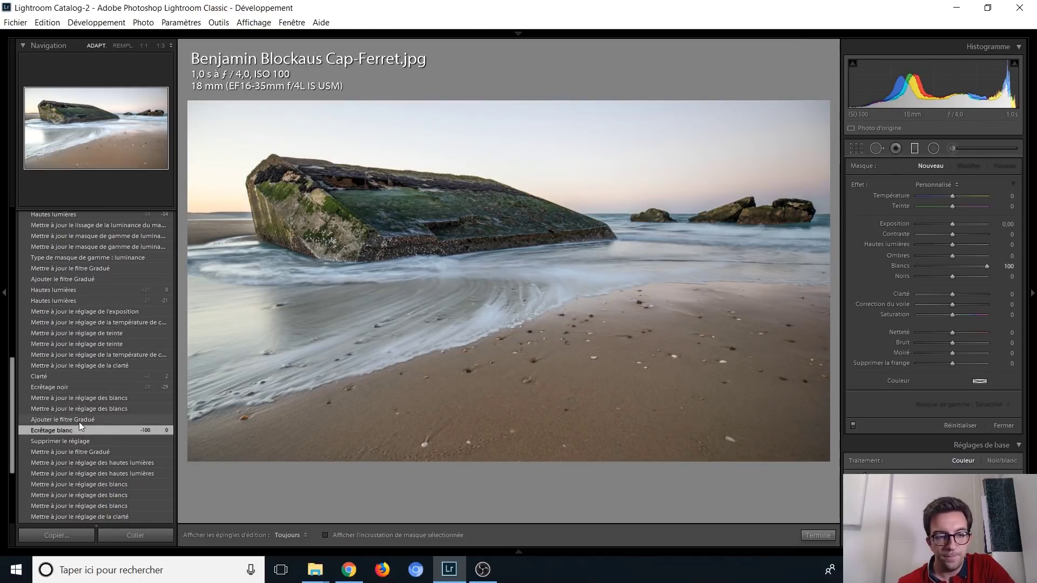
{"action": "left_click", "coordinate": [913, 153]}
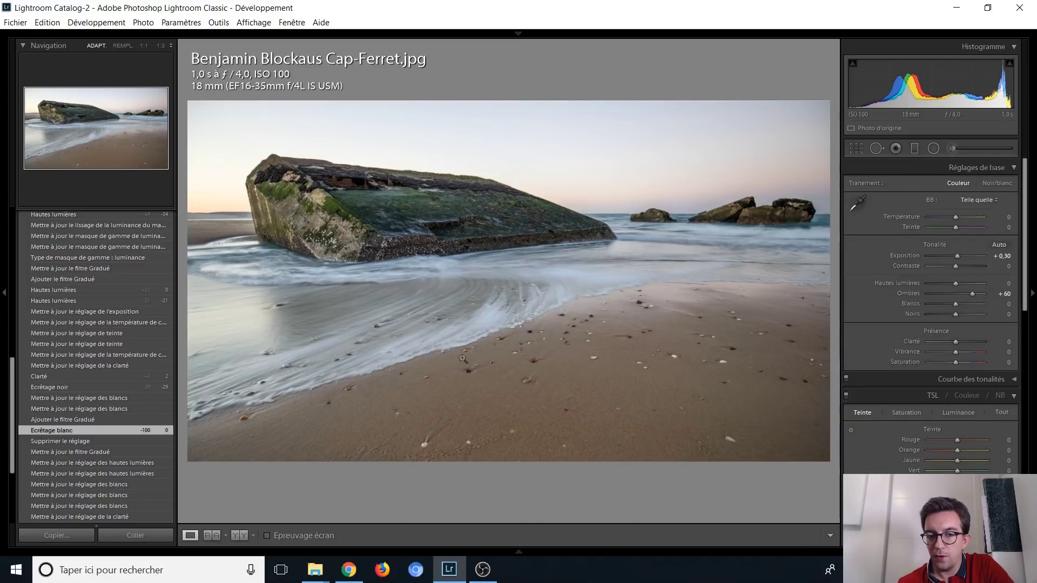
{"action": "left_click", "coordinate": [76, 419]}
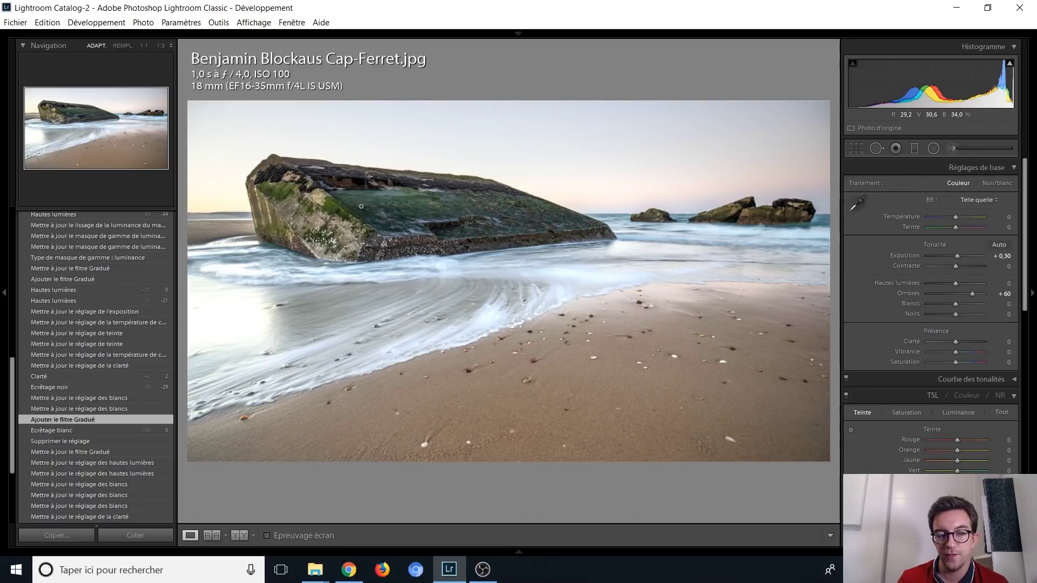
Reselect the graduated filter pin and restore the bunker photo's latest edit state
{"action": "left_click", "coordinate": [913, 149]}
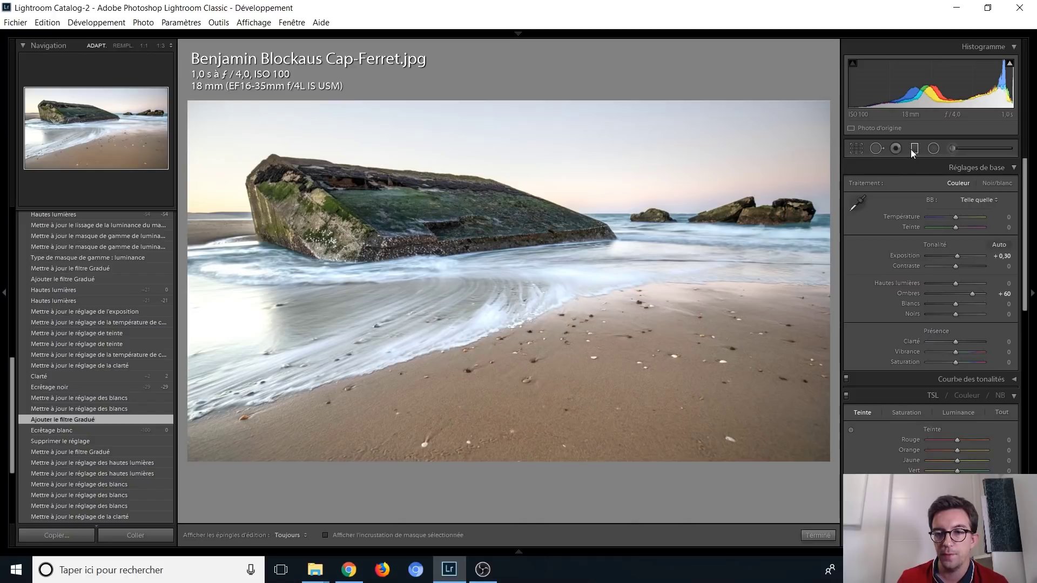
{"action": "left_click", "coordinate": [467, 209]}
{"action": "scroll", "coordinate": [105, 407], "scroll_direction": "up", "scroll_amount": 5}
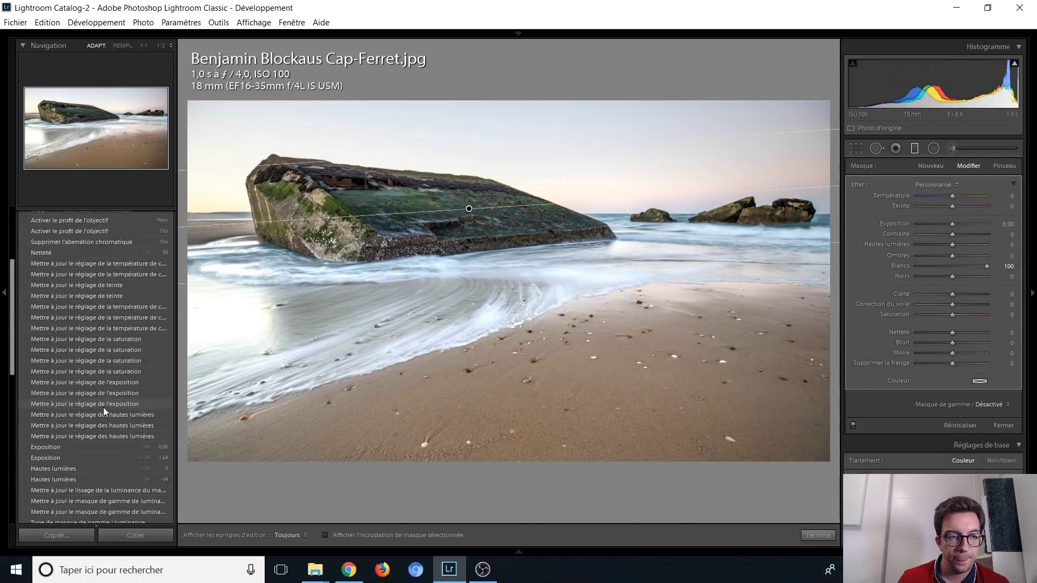
{"action": "scroll", "coordinate": [102, 407], "scroll_direction": "up", "scroll_amount": 3}
{"action": "scroll", "coordinate": [103, 407], "scroll_direction": "up", "scroll_amount": 3}
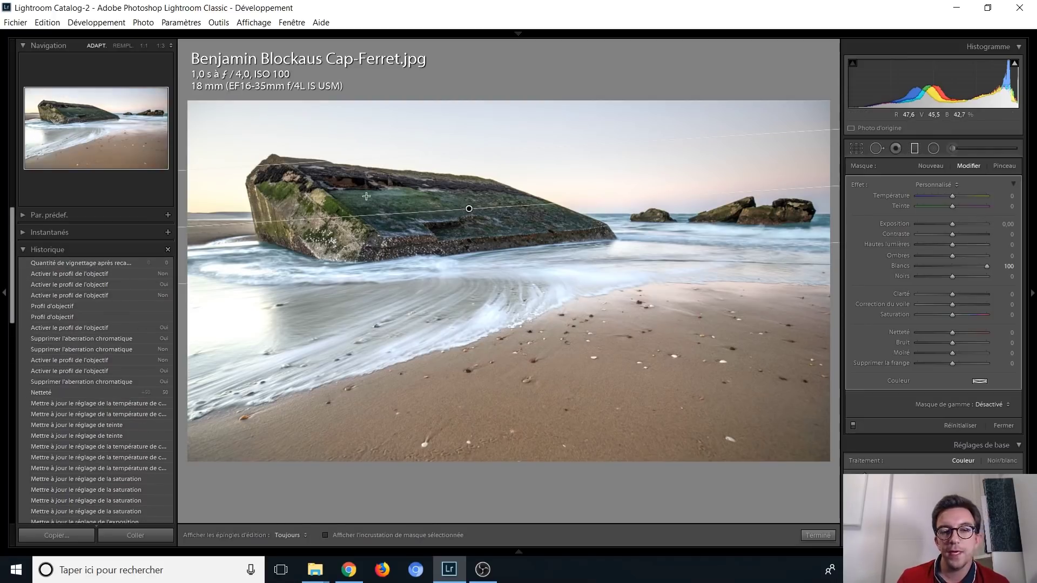
{"action": "left_click", "coordinate": [73, 263]}
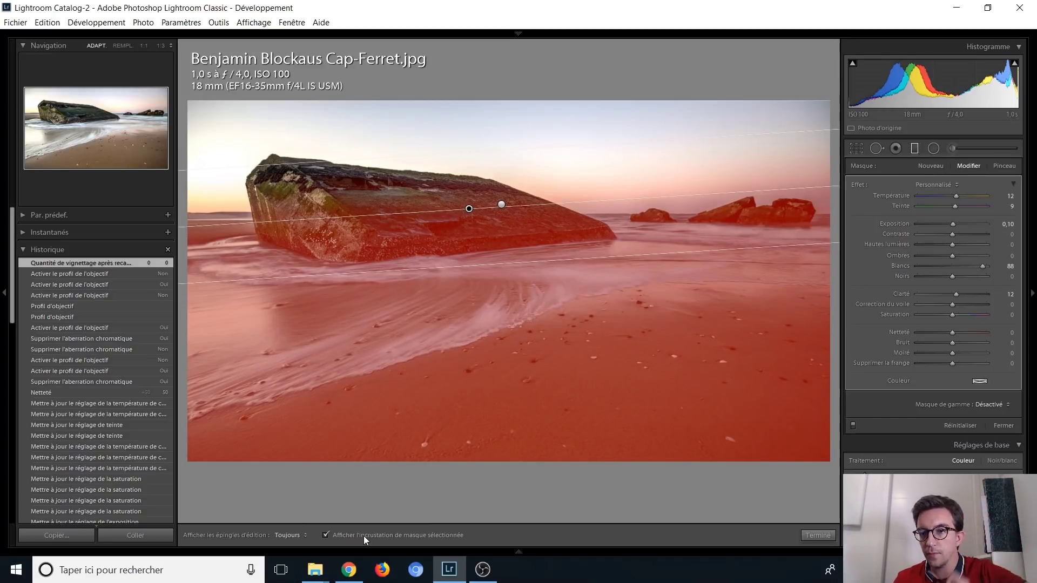
Hide the mask overlay, toggle the graduated filter off and on twice, and select the sky filter
{"action": "left_click", "coordinate": [364, 536]}
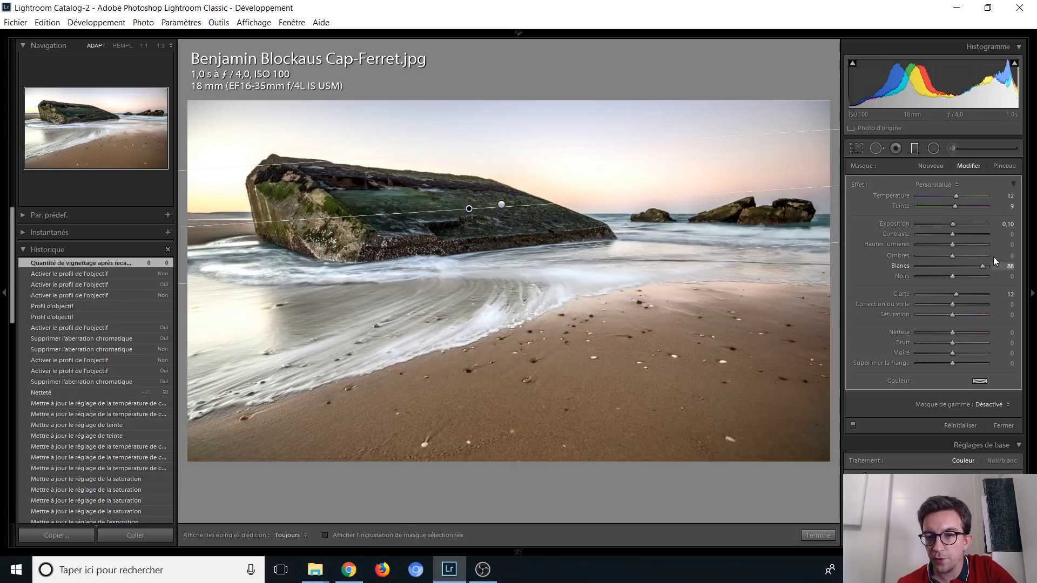
{"action": "left_click", "coordinate": [853, 426]}
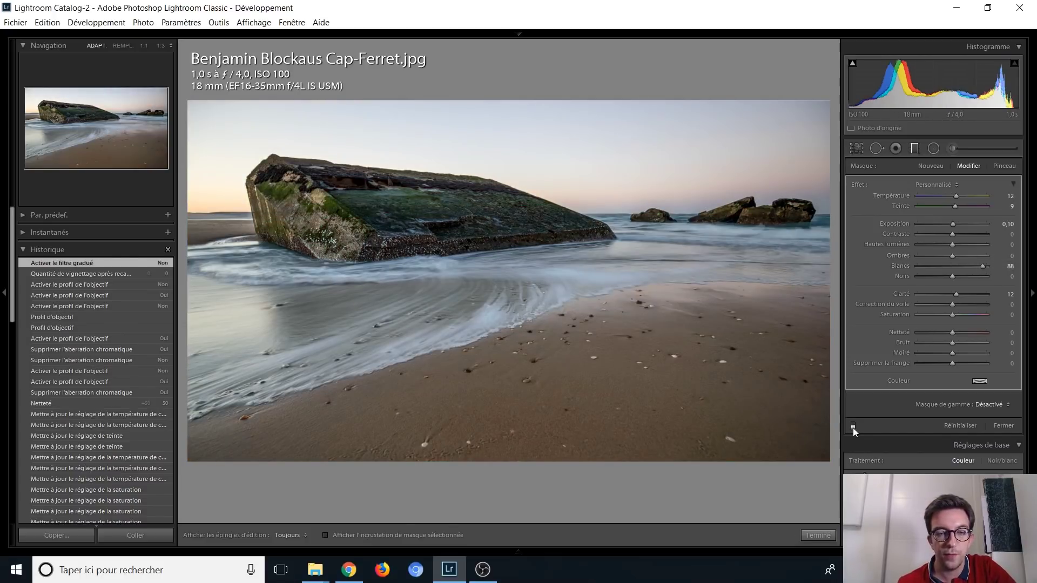
{"action": "left_click", "coordinate": [854, 427]}
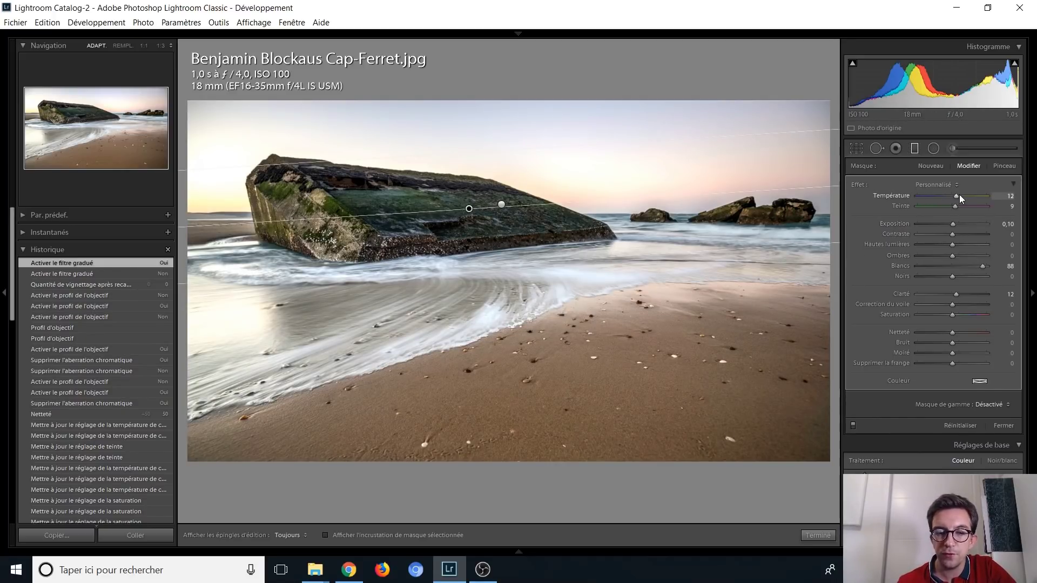
{"action": "left_click", "coordinate": [854, 426]}
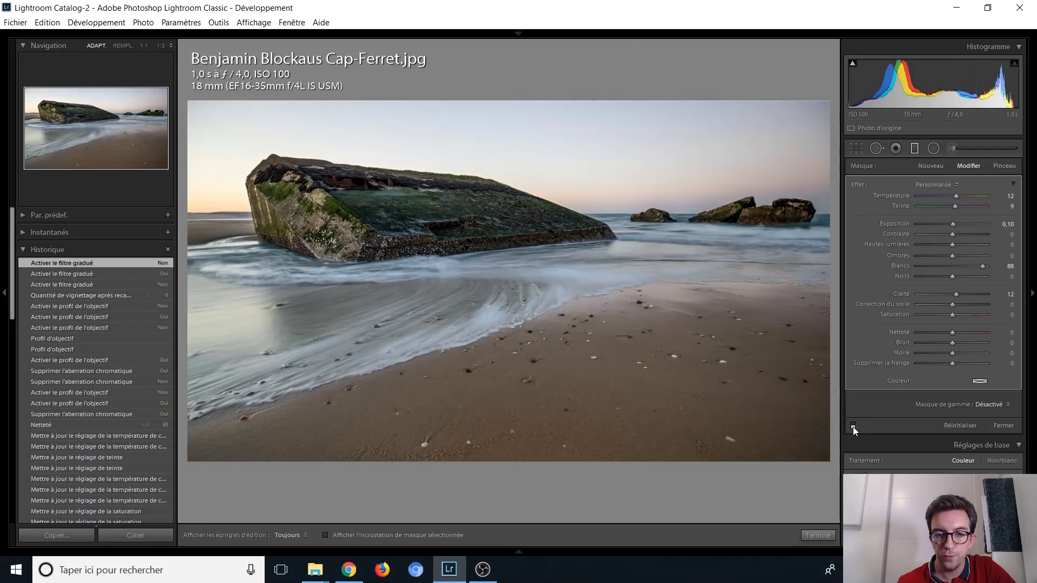
{"action": "left_click", "coordinate": [854, 426]}
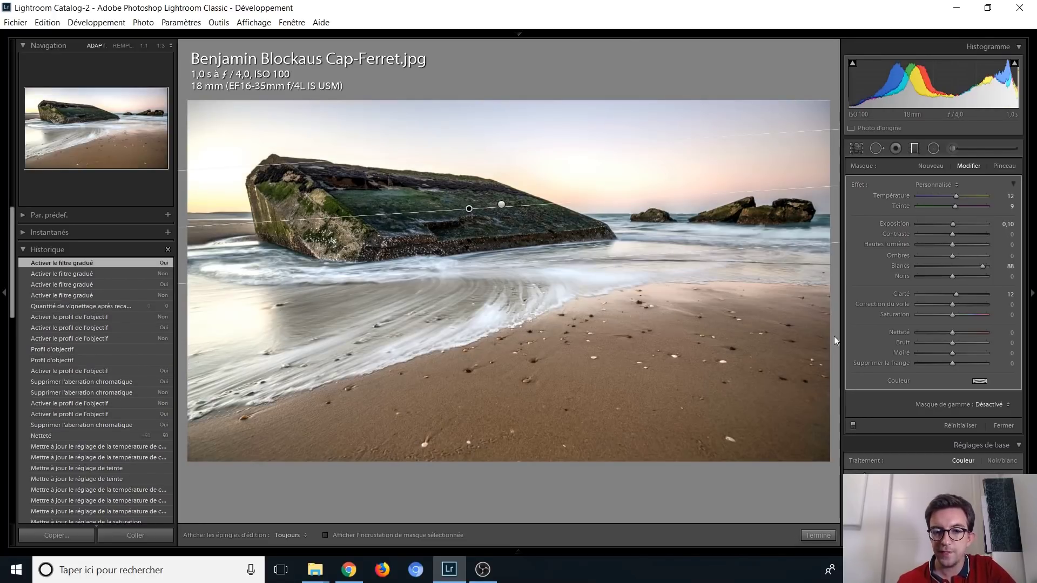
{"action": "left_click", "coordinate": [502, 205]}
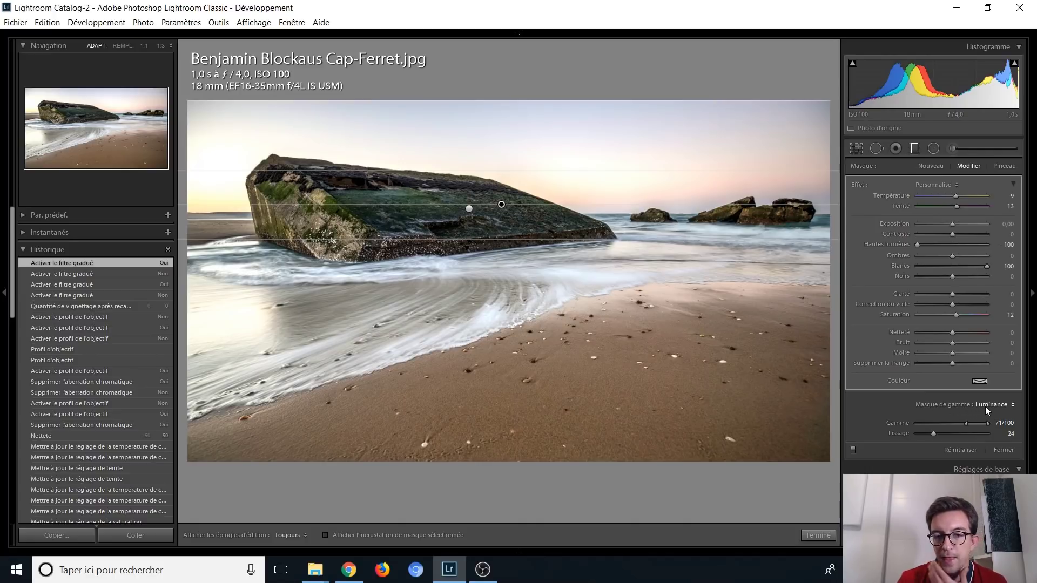
Show the sky filter's mask overlay, close filter editing, and advance to Thibault.JPG
{"action": "left_click", "coordinate": [381, 537]}
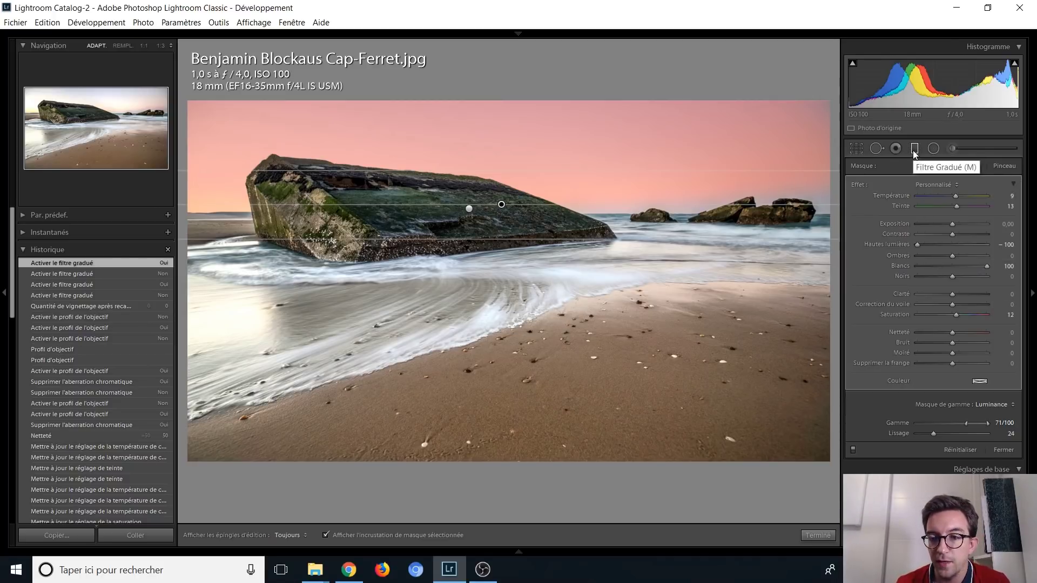
{"action": "left_click", "coordinate": [913, 151]}
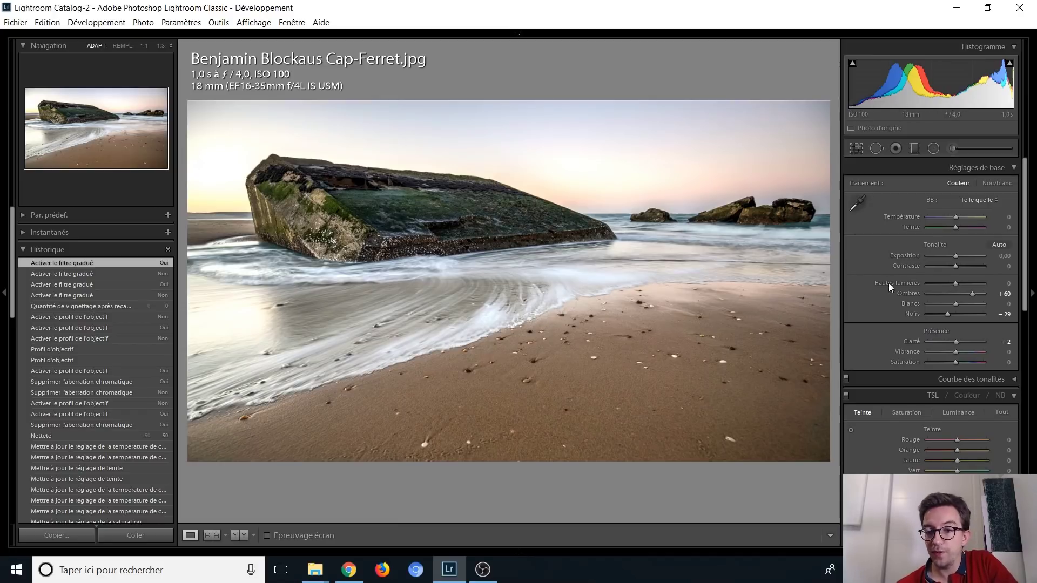
{"action": "scroll", "coordinate": [877, 311], "scroll_direction": "down", "scroll_amount": 3}
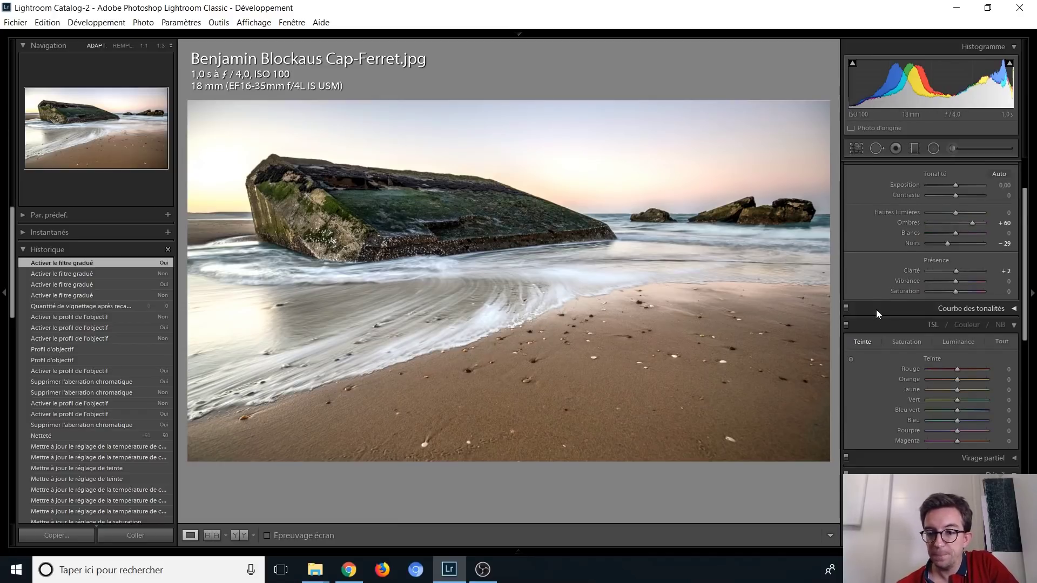
{"action": "scroll", "coordinate": [877, 311], "scroll_direction": "down", "scroll_amount": 4}
{"action": "scroll", "coordinate": [876, 311], "scroll_direction": "down", "scroll_amount": 3}
{"action": "scroll", "coordinate": [877, 311], "scroll_direction": "down", "scroll_amount": 2}
{"action": "scroll", "coordinate": [878, 292], "scroll_direction": "down", "scroll_amount": 2}
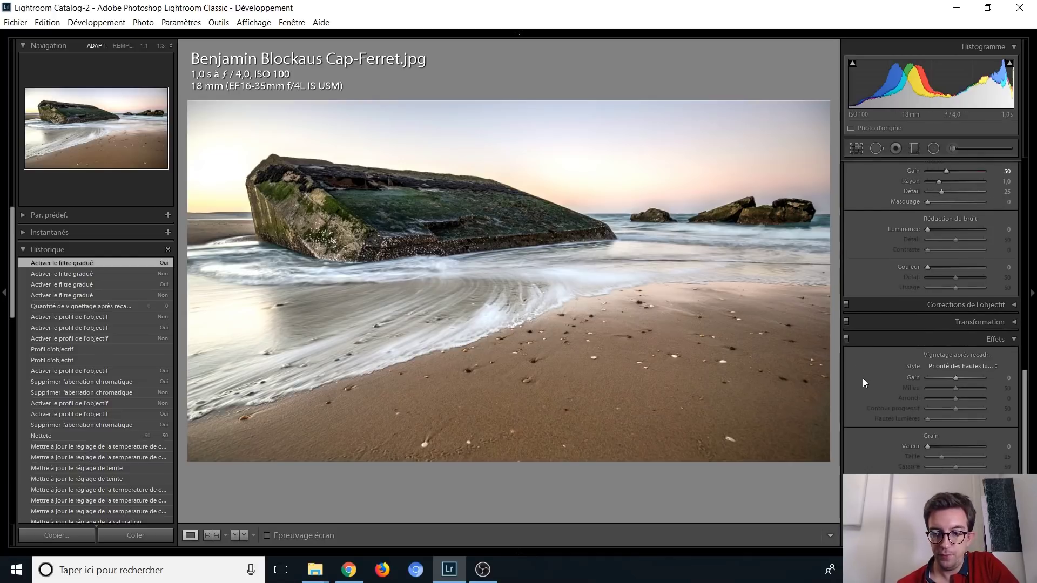
{"action": "scroll", "coordinate": [863, 378], "scroll_direction": "up", "scroll_amount": 10}
{"action": "scroll", "coordinate": [859, 367], "scroll_direction": "up", "scroll_amount": 5}
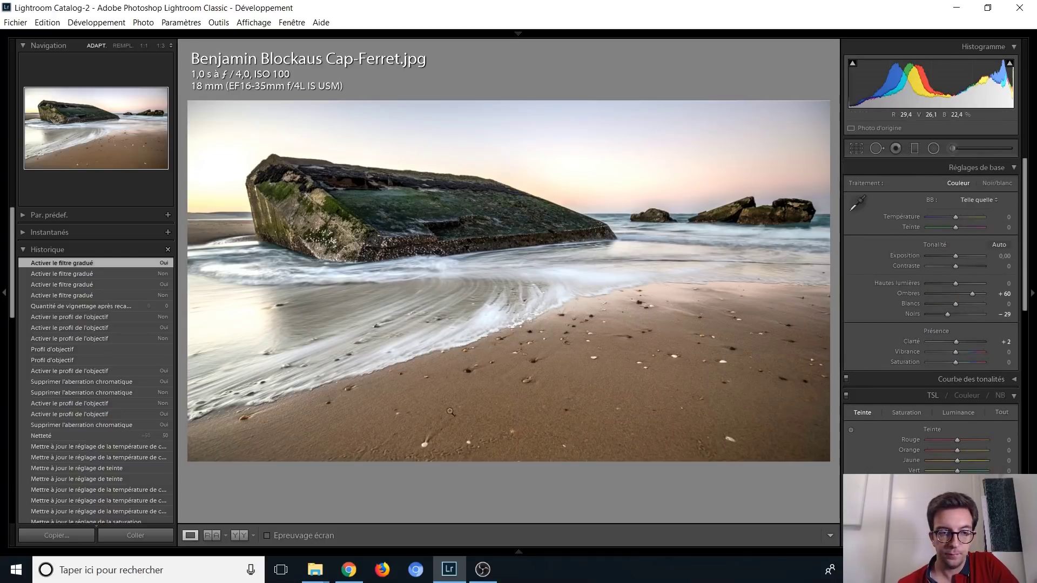
{"action": "key", "text": "Right"}
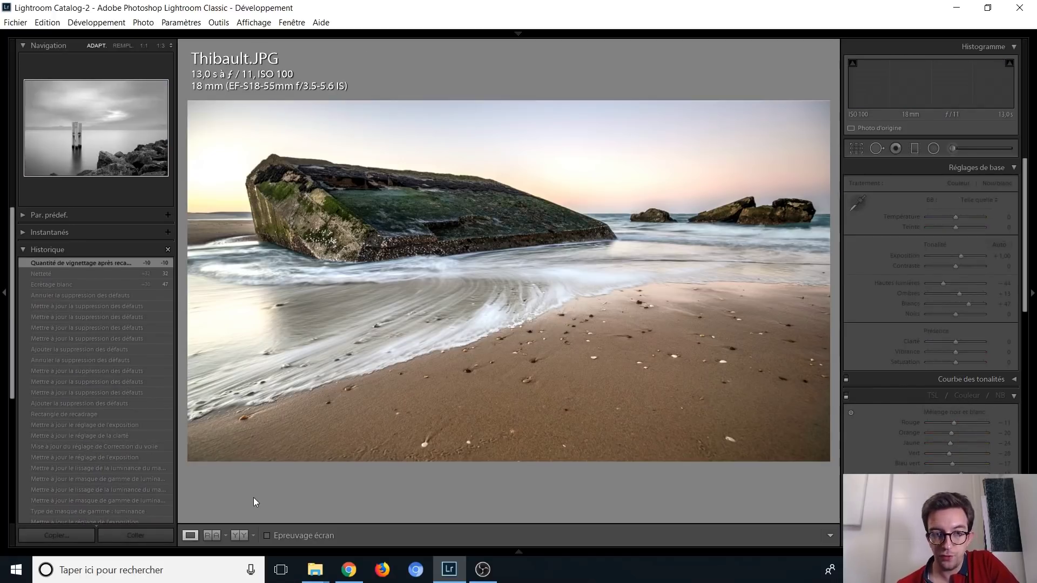
Compare the pier photo's import, black-and-white conversion and black clipping states, then restore its latest edit
{"action": "scroll", "coordinate": [111, 368], "scroll_direction": "down", "scroll_amount": 5}
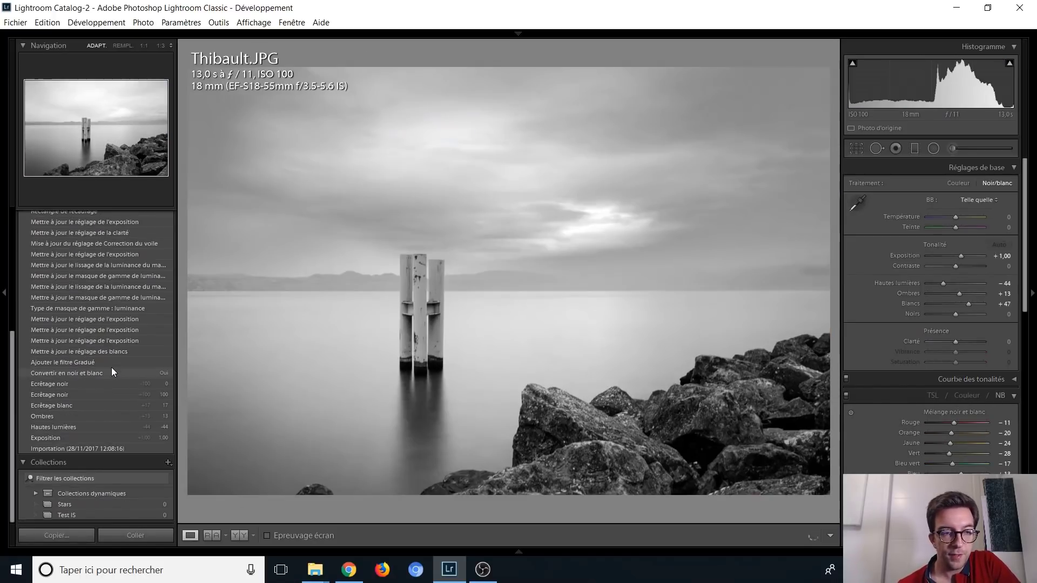
{"action": "left_click", "coordinate": [103, 448]}
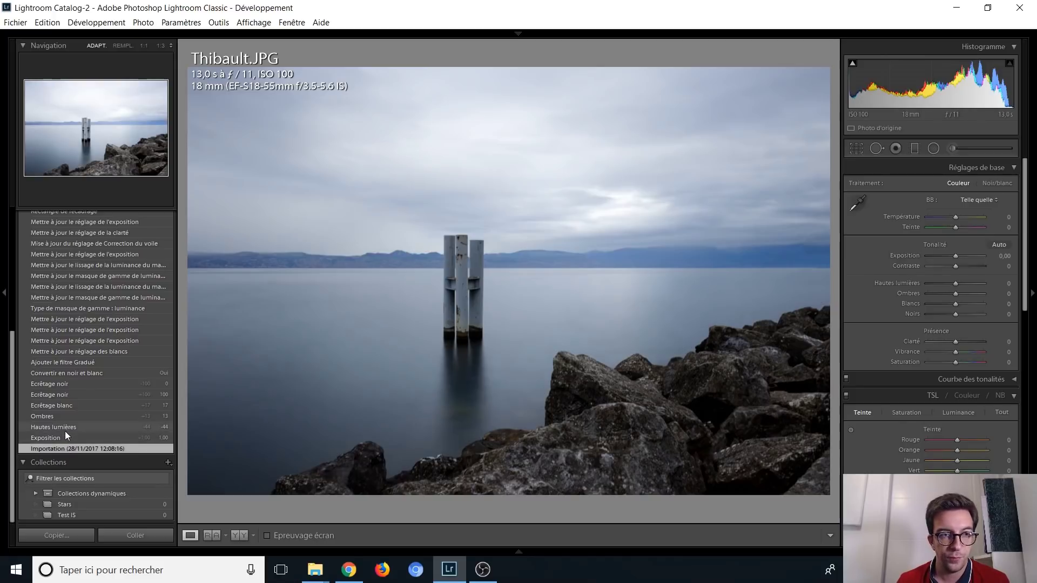
{"action": "left_click", "coordinate": [70, 373]}
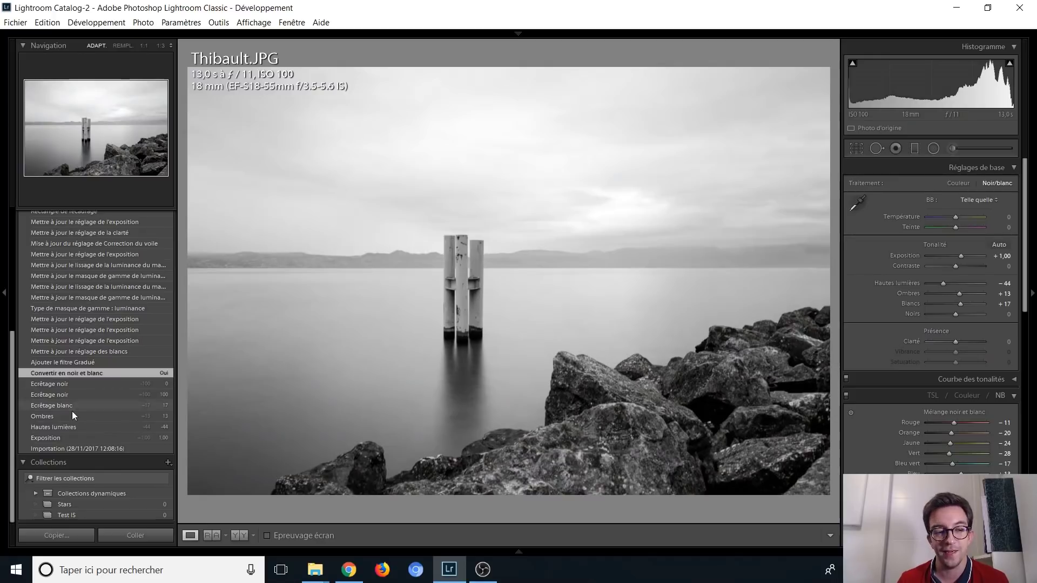
{"action": "left_click", "coordinate": [80, 385]}
{"action": "left_click", "coordinate": [82, 374]}
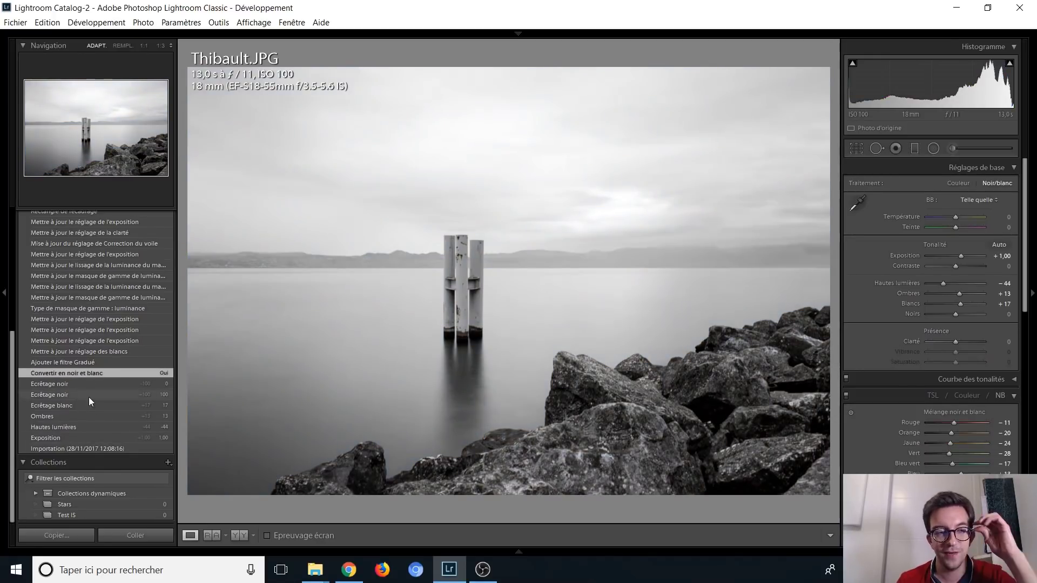
{"action": "scroll", "coordinate": [94, 426], "scroll_direction": "up", "scroll_amount": 3}
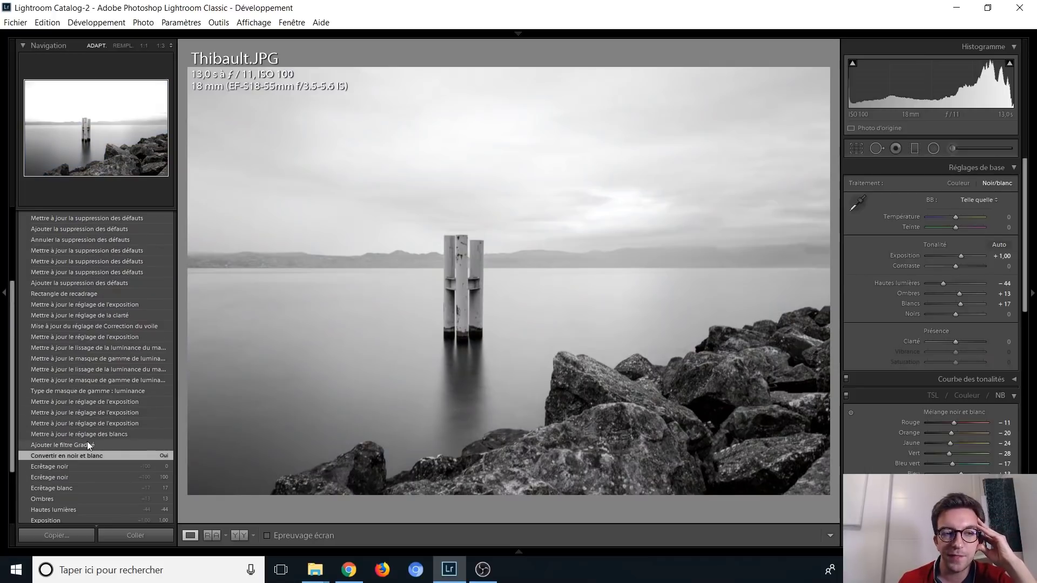
{"action": "scroll", "coordinate": [85, 409], "scroll_direction": "up", "scroll_amount": 5}
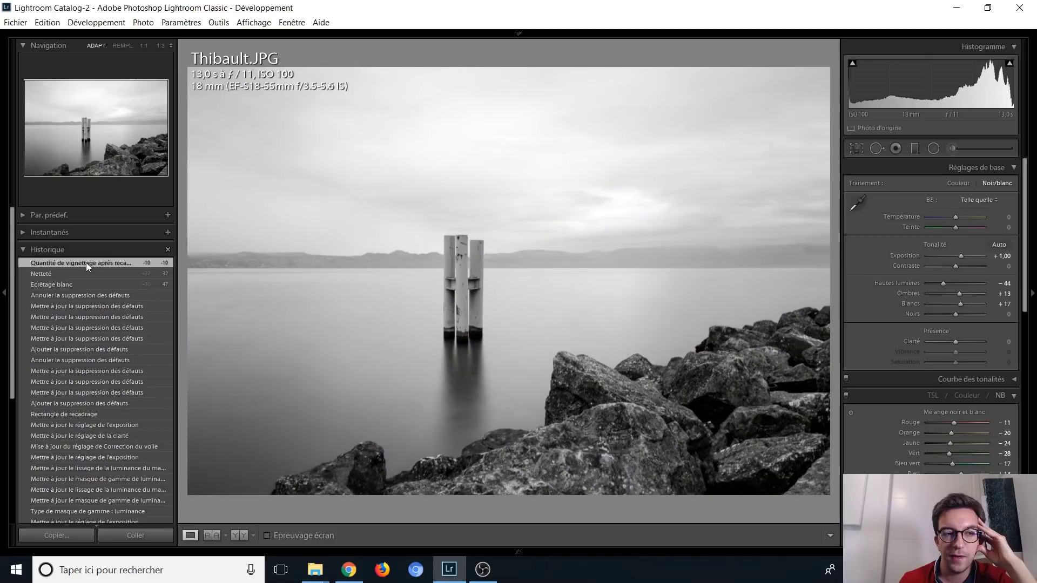
{"action": "left_click", "coordinate": [95, 332]}
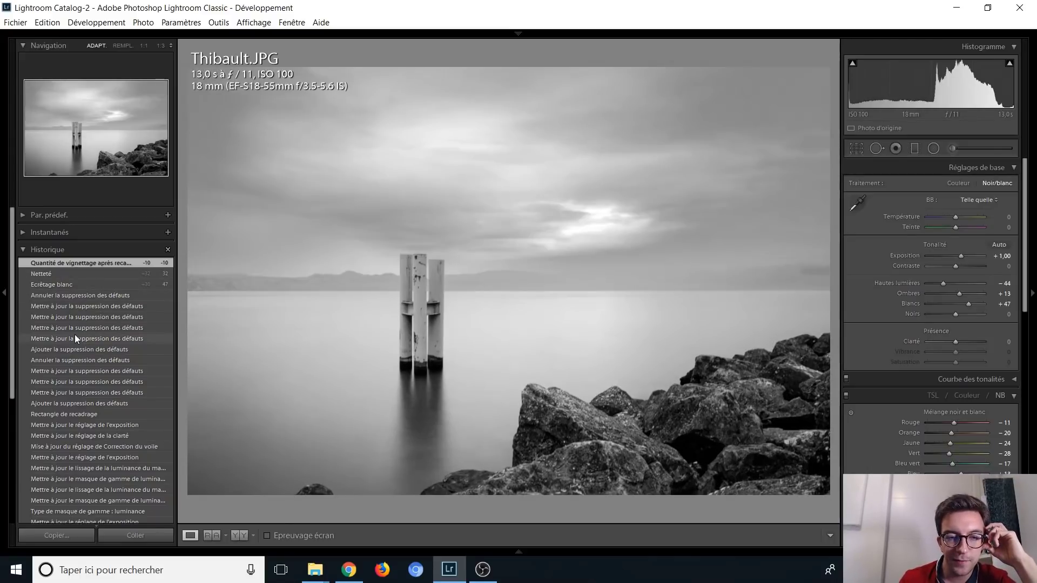
Roll Thibault.JPG back to the earlier exposure-update step (Exposure +1.00, Whites +17) and show its graduated filters
{"action": "scroll", "coordinate": [76, 339], "scroll_direction": "down", "scroll_amount": 3}
{"action": "scroll", "coordinate": [75, 335], "scroll_direction": "down", "scroll_amount": 1}
{"action": "scroll", "coordinate": [75, 335], "scroll_direction": "down", "scroll_amount": 1}
{"action": "scroll", "coordinate": [74, 335], "scroll_direction": "down", "scroll_amount": 3}
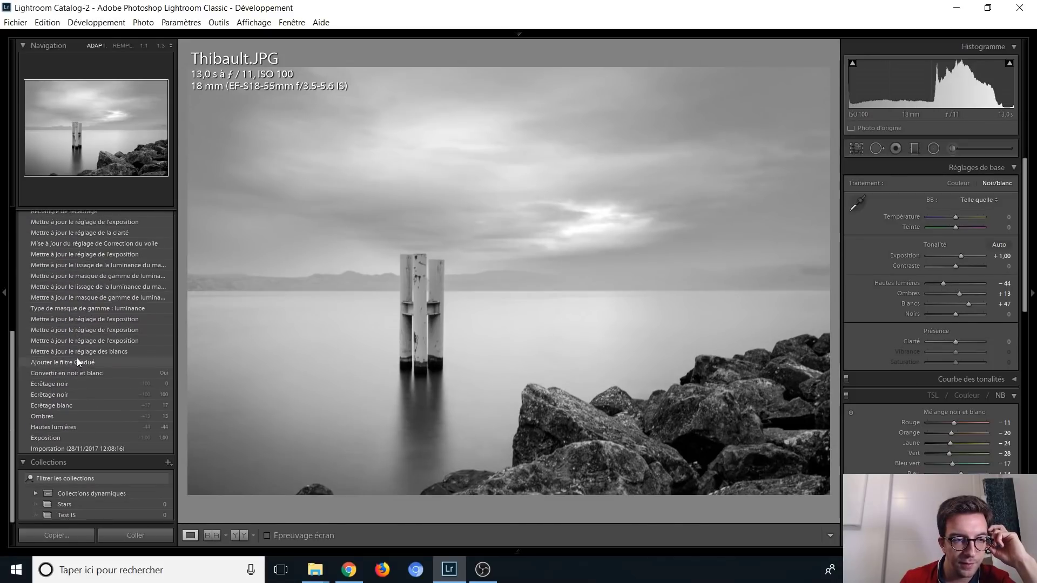
{"action": "scroll", "coordinate": [76, 358], "scroll_direction": "up", "scroll_amount": 1}
{"action": "scroll", "coordinate": [76, 355], "scroll_direction": "up", "scroll_amount": 1}
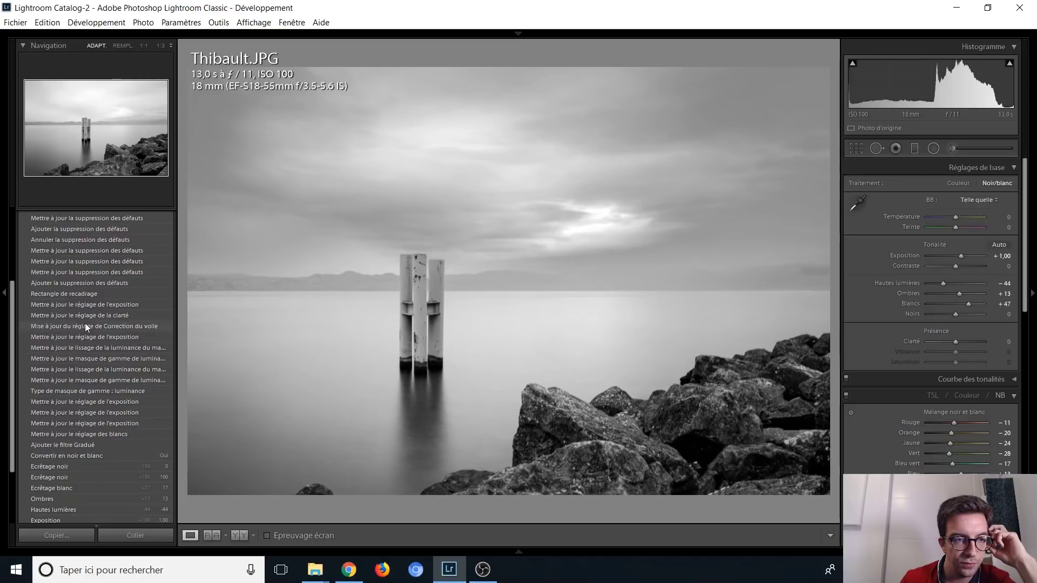
{"action": "left_click", "coordinate": [85, 306]}
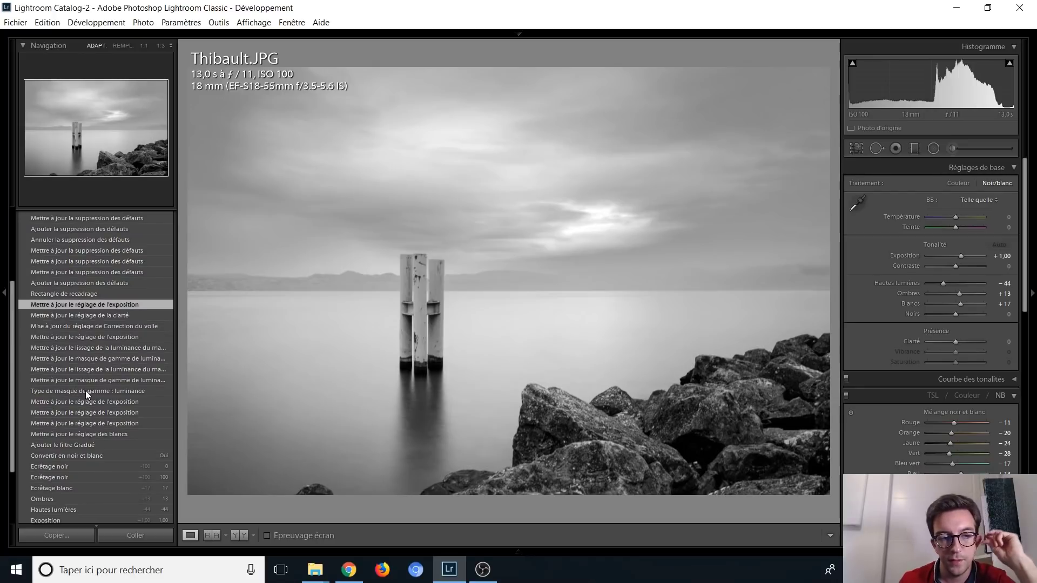
{"action": "left_click", "coordinate": [109, 444]}
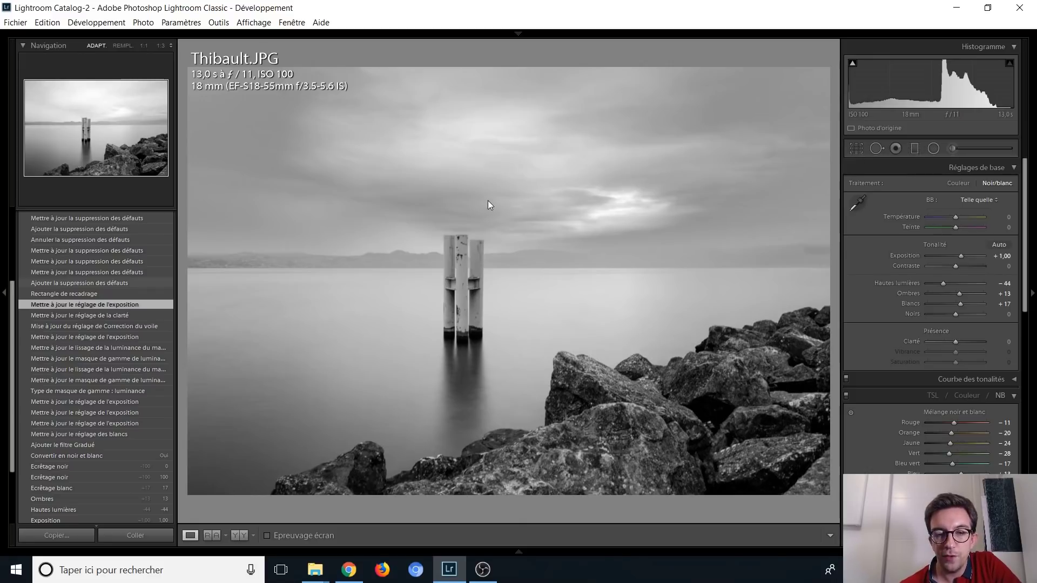
{"action": "key", "text": "m"}
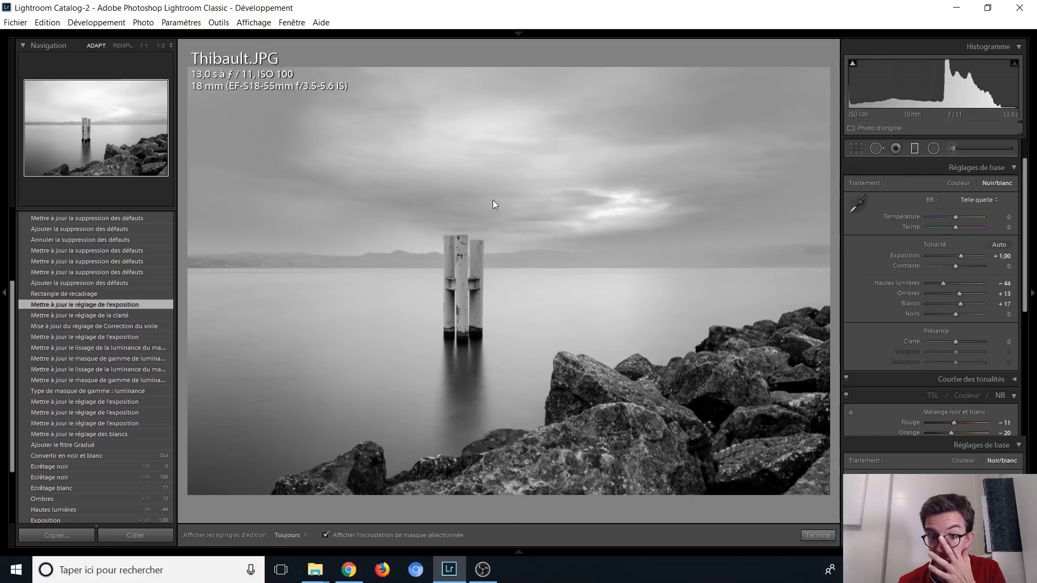
{"action": "left_click", "coordinate": [524, 263]}
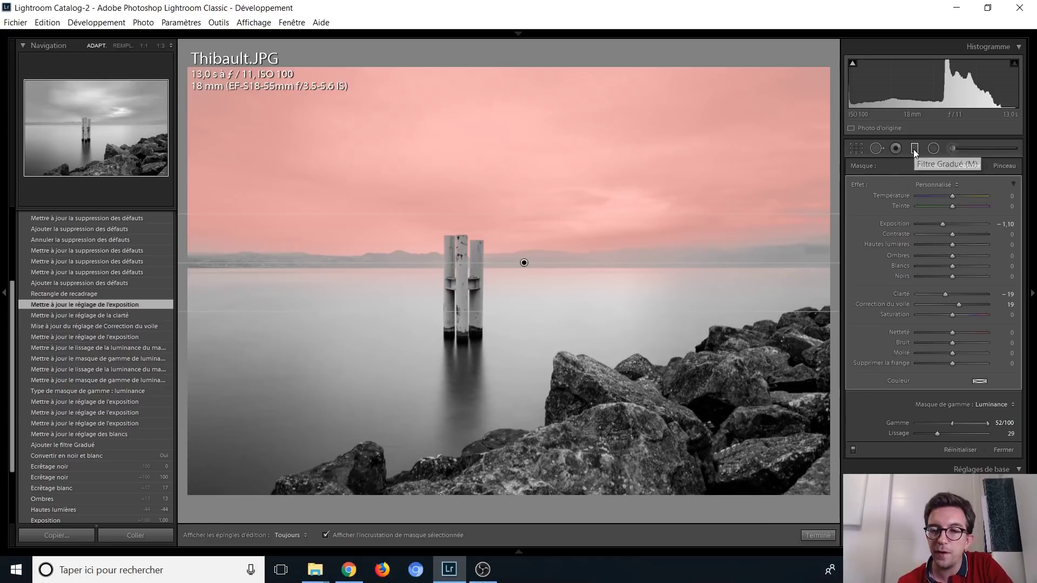
{"action": "left_click", "coordinate": [914, 150]}
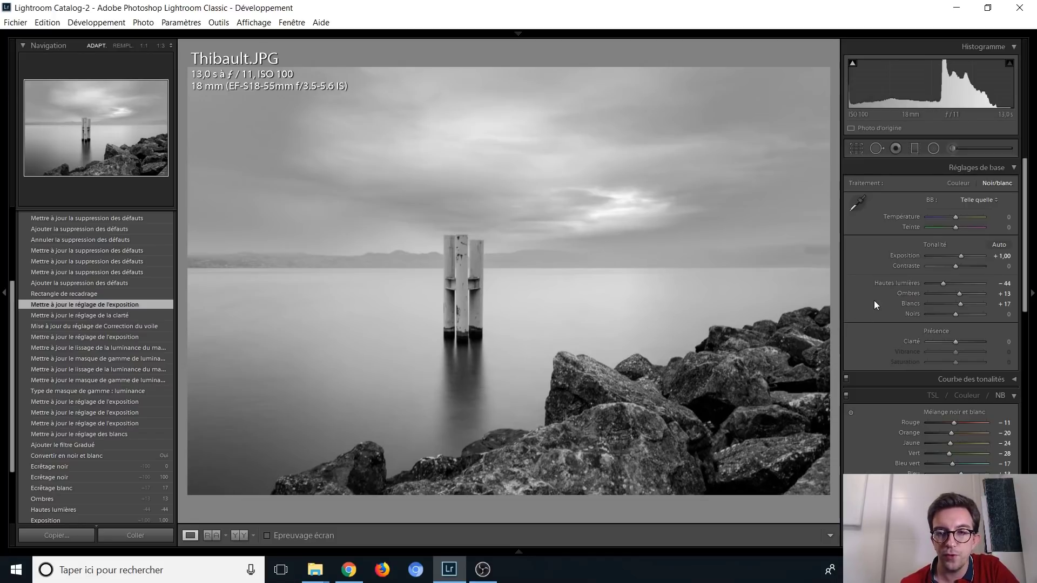
{"action": "mouse_move", "coordinate": [64, 293]}
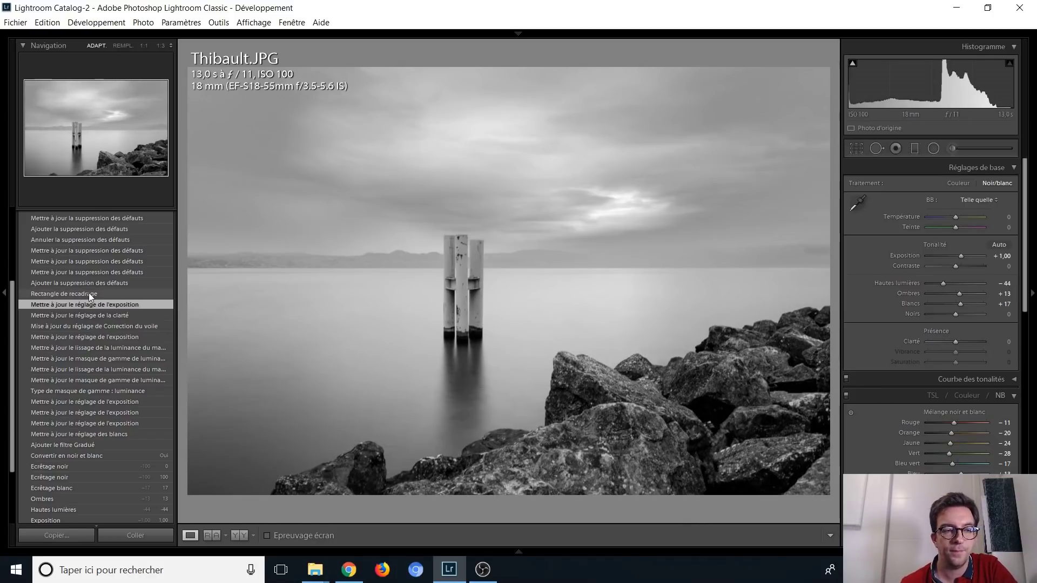
{"action": "scroll", "coordinate": [89, 293], "scroll_direction": "up", "scroll_amount": 5}
Return Thibault.JPG to its most recent history step and advance to Maxime RAW.RW2
{"action": "left_click", "coordinate": [95, 264]}
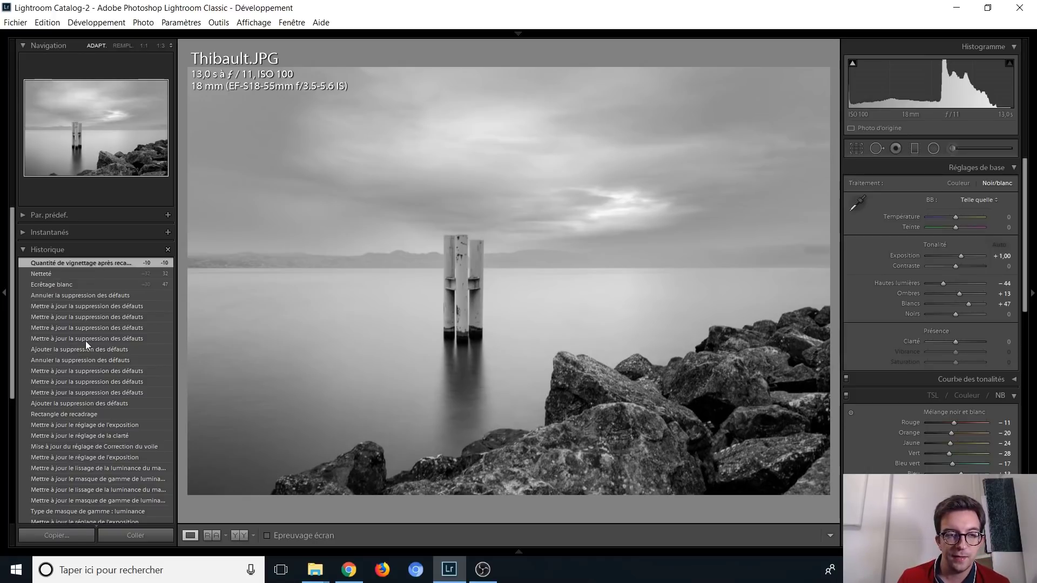
{"action": "key", "text": "g"}
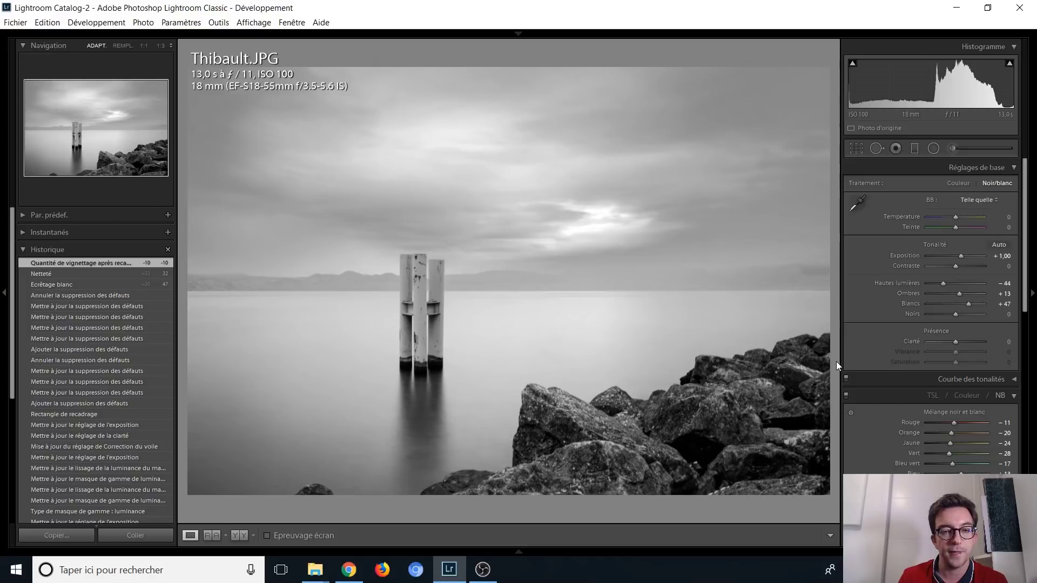
{"action": "key", "text": "Right"}
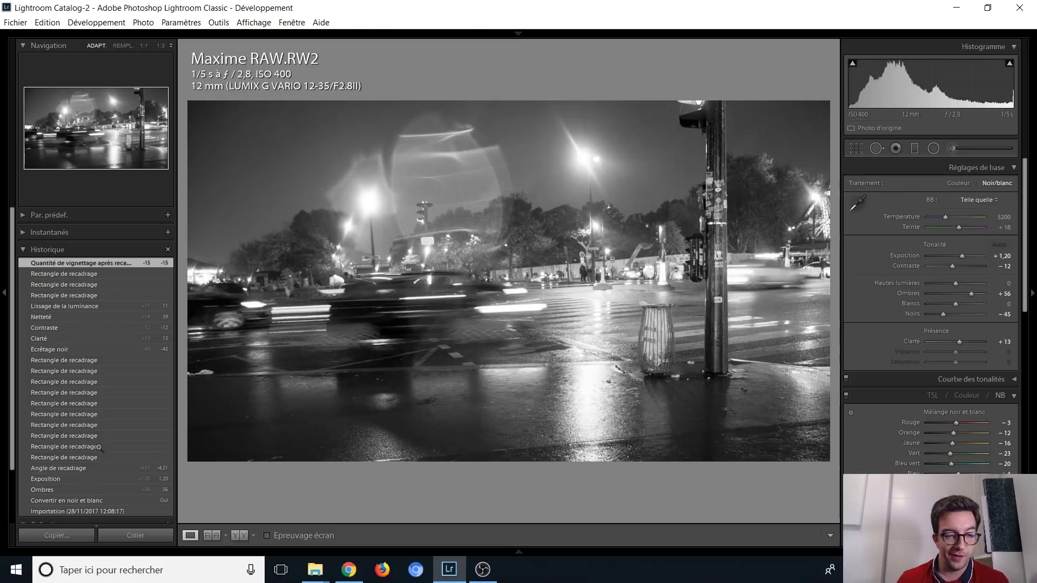
Locate Maxime RAW.RW2 in the Library's Revue Tipeurs folder and reopen it in Develop
{"action": "scroll", "coordinate": [92, 513], "scroll_direction": "down", "scroll_amount": 2}
{"action": "left_click", "coordinate": [91, 511]}
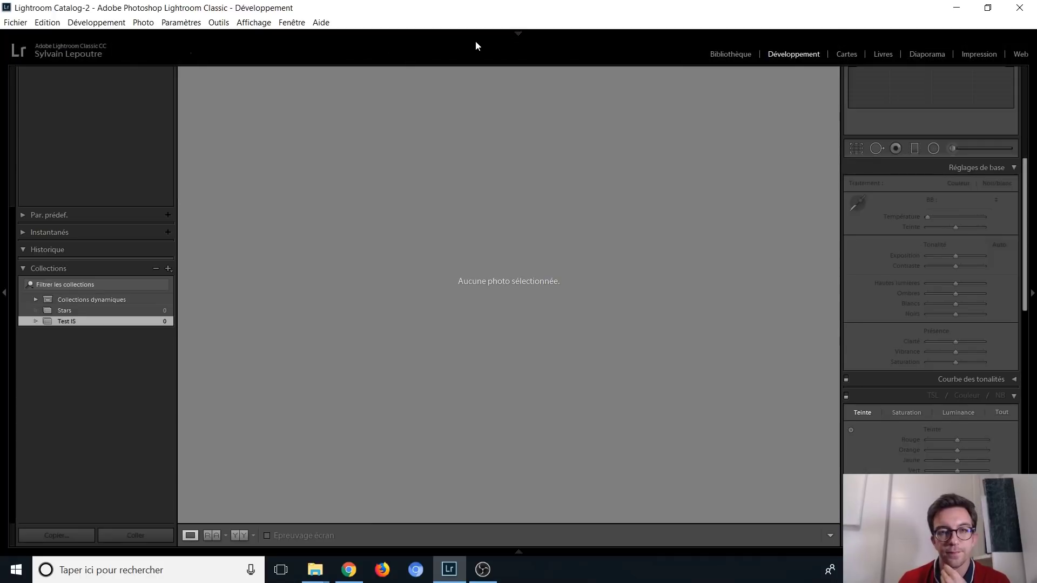
{"action": "left_click", "coordinate": [727, 62]}
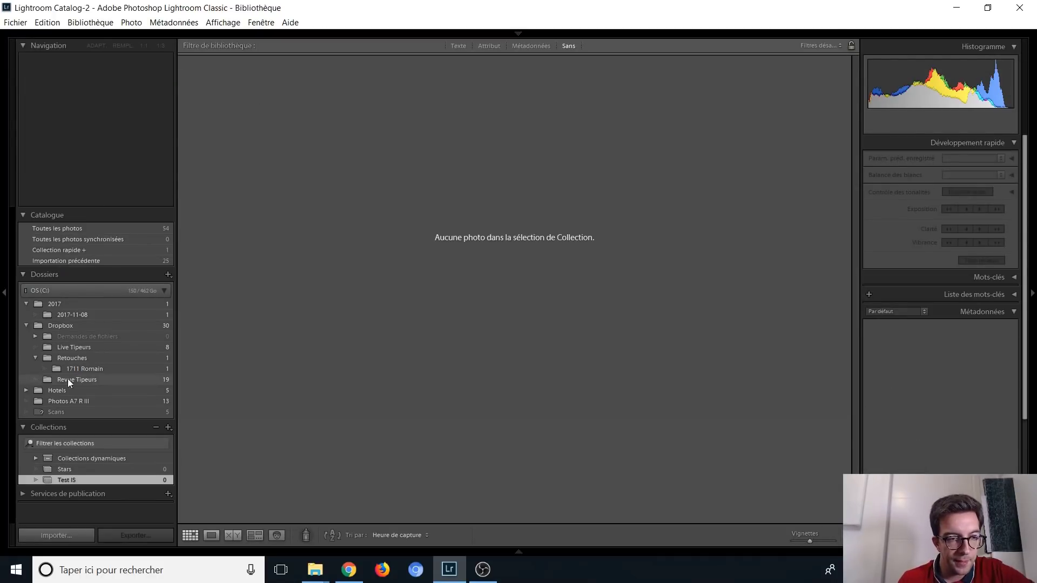
{"action": "left_click", "coordinate": [76, 380]}
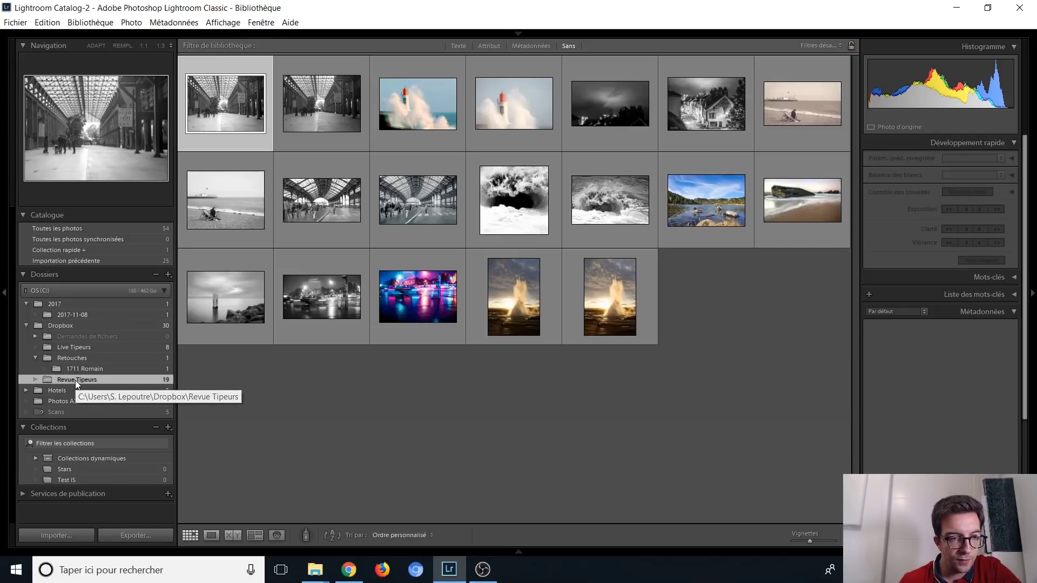
{"action": "left_click", "coordinate": [318, 293]}
{"action": "double_click", "coordinate": [309, 302]}
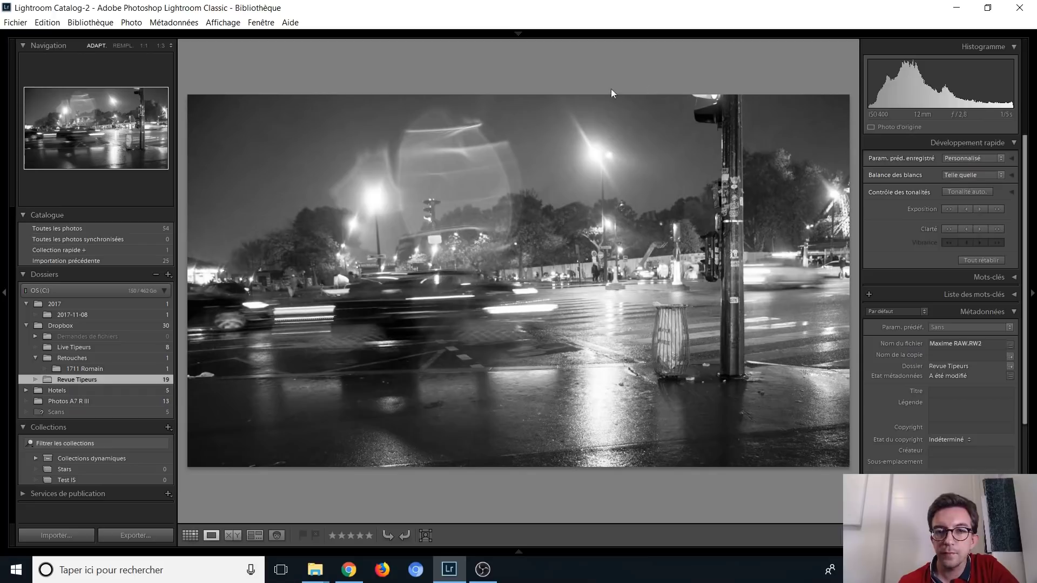
{"action": "left_click", "coordinate": [600, 37]}
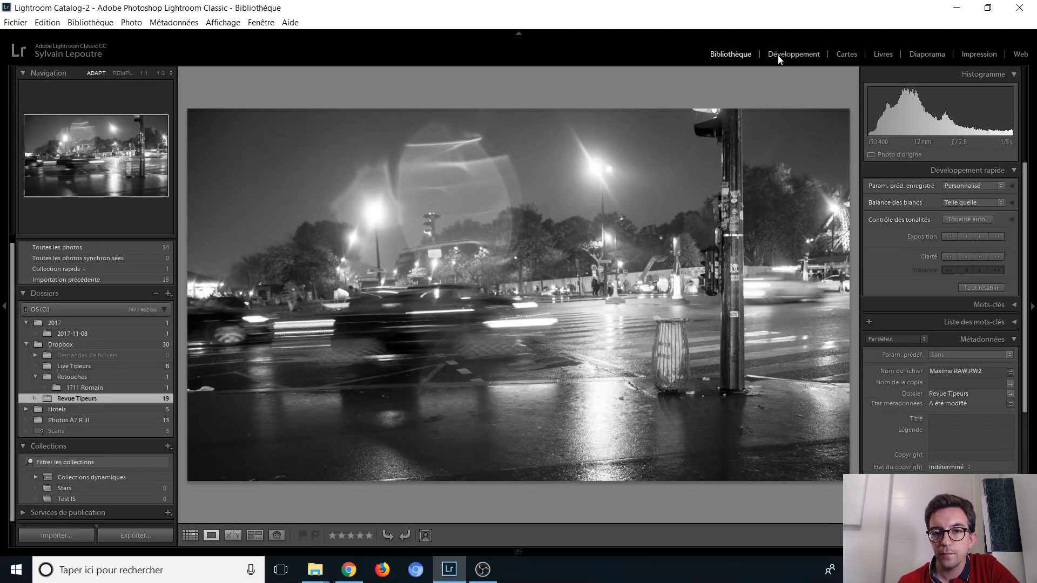
{"action": "left_click", "coordinate": [782, 57]}
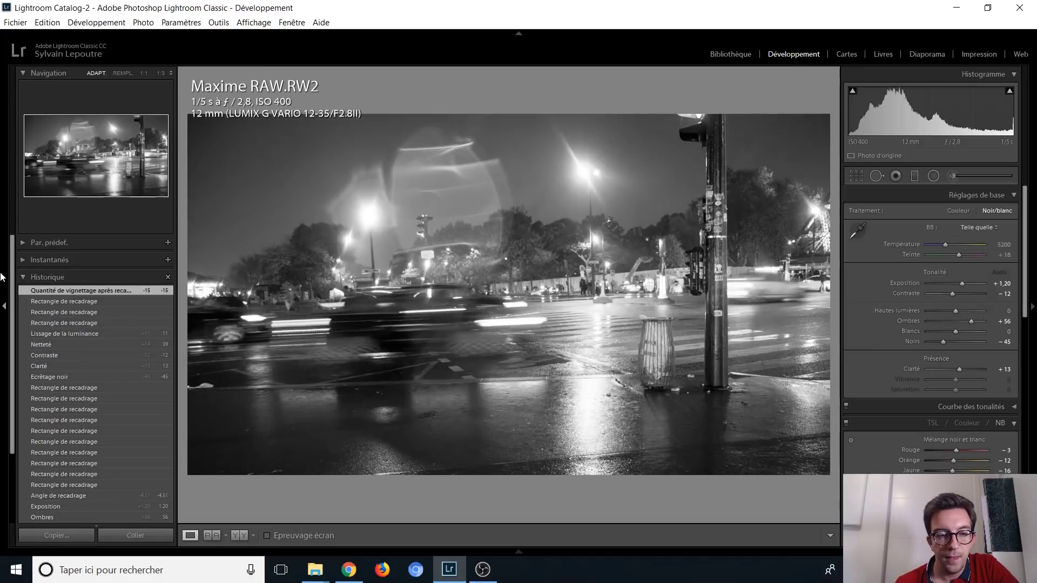
View Maxime RAW.RW2 at its import state and at the black-and-white conversion step
{"action": "scroll", "coordinate": [70, 508], "scroll_direction": "down", "scroll_amount": 3}
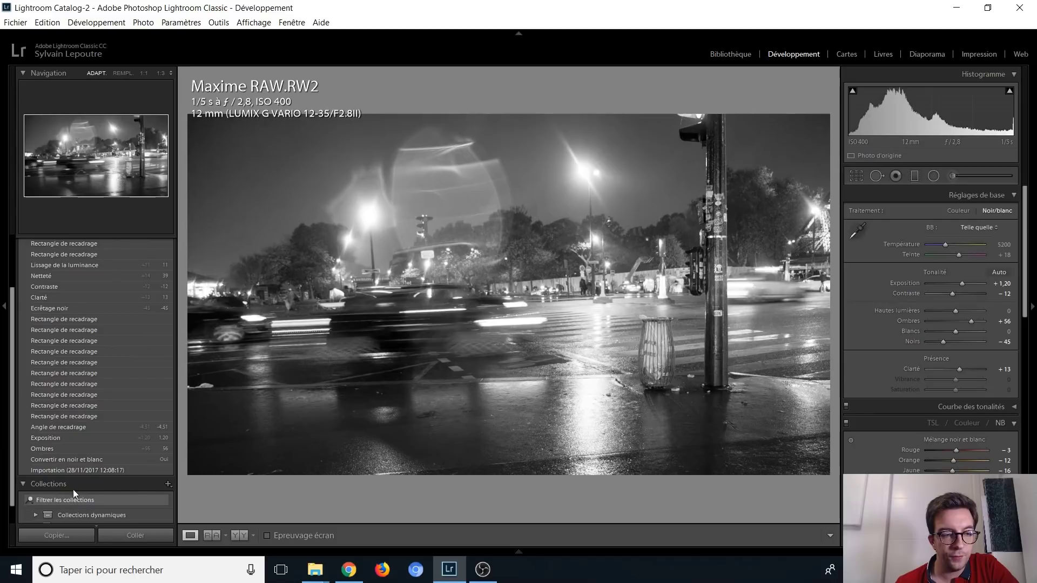
{"action": "left_click", "coordinate": [72, 471]}
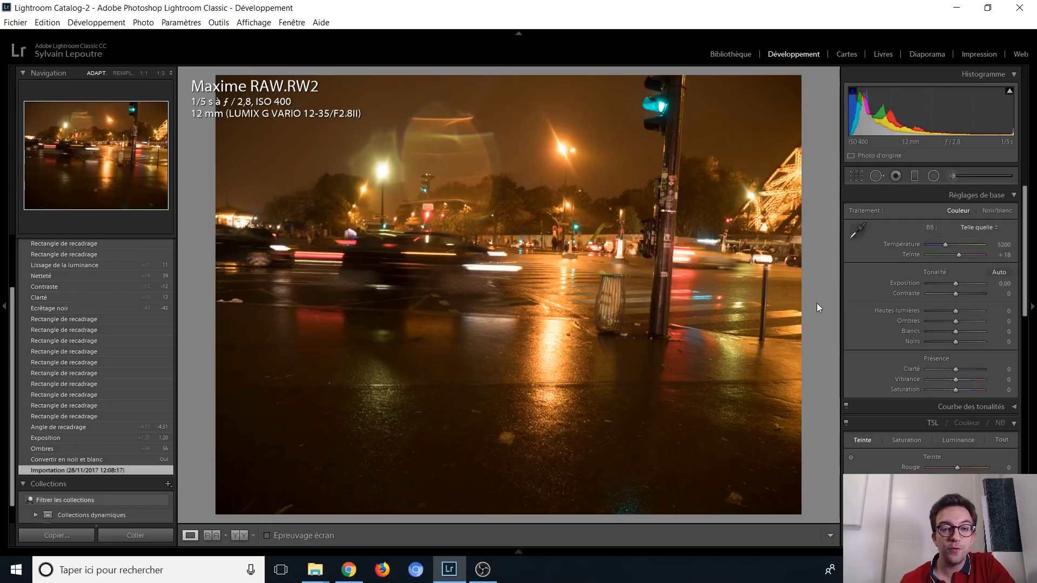
{"action": "scroll", "coordinate": [65, 456], "scroll_direction": "up", "scroll_amount": 1}
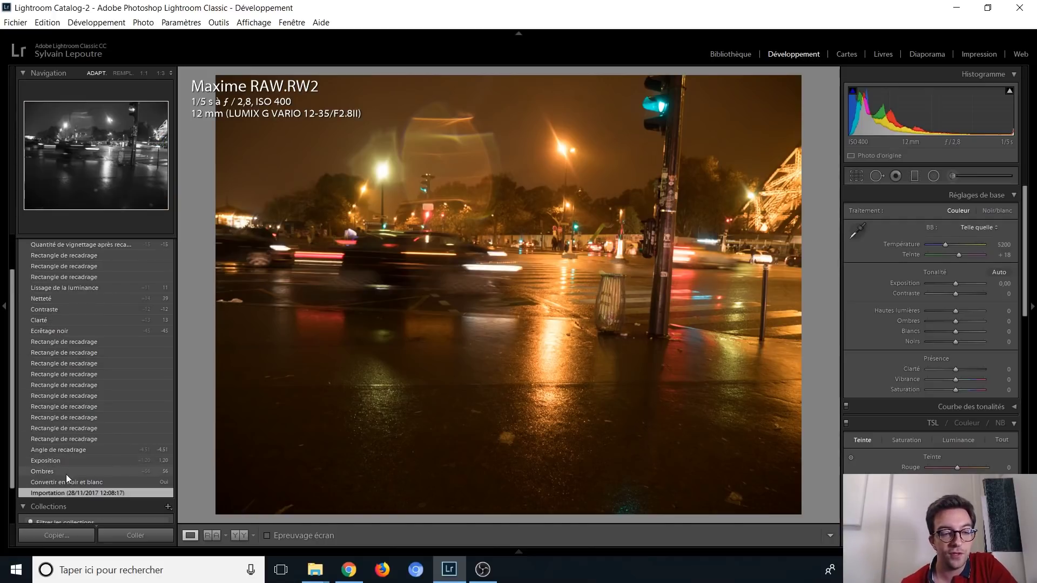
{"action": "left_click", "coordinate": [66, 479]}
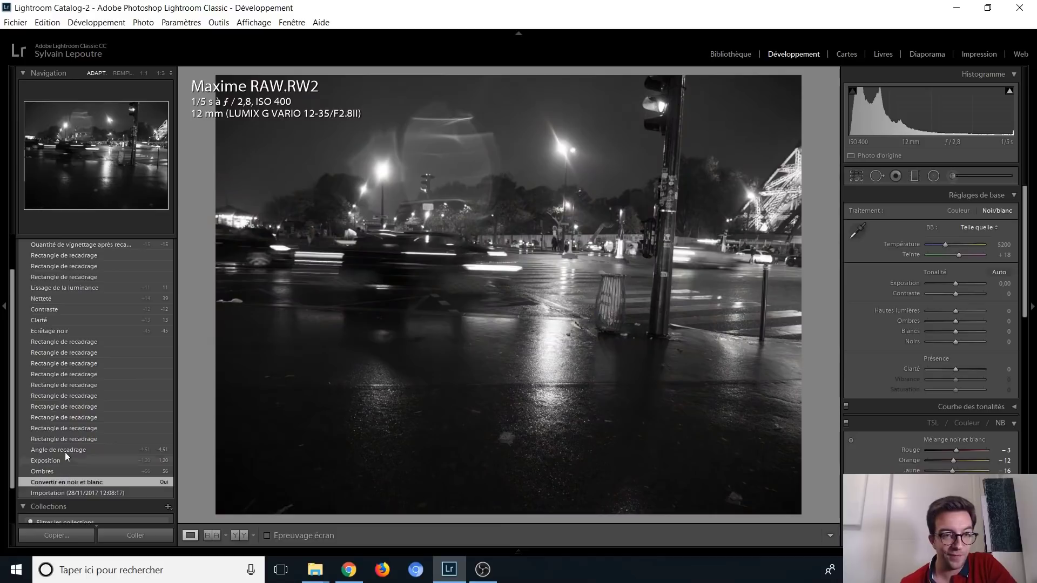
Return to the finished edit, then advance past Maxime JPG.jpg to Christophe RAW.cr2
{"action": "scroll", "coordinate": [70, 443], "scroll_direction": "up", "scroll_amount": 2}
{"action": "left_click", "coordinate": [91, 293]}
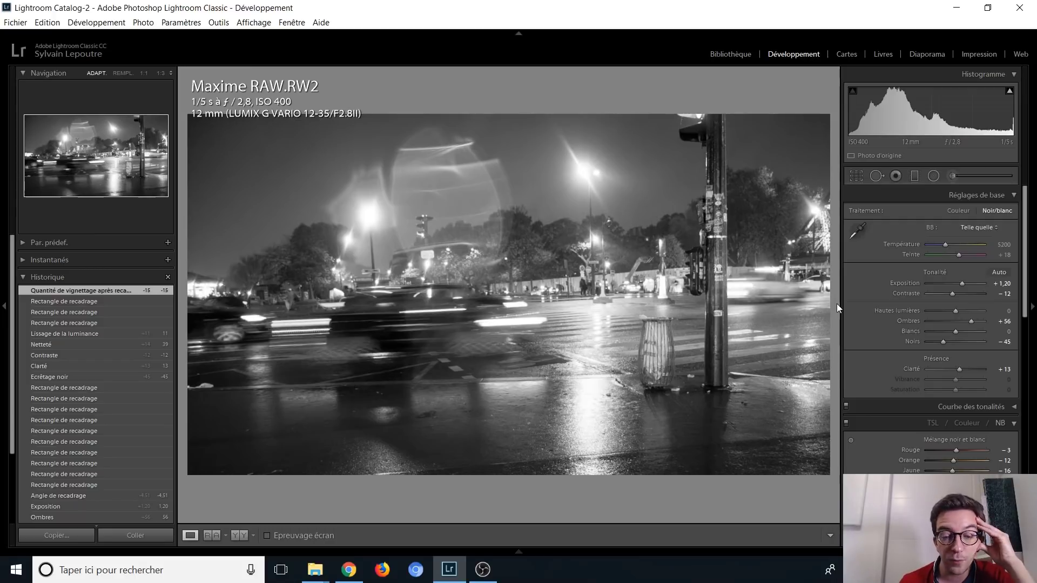
{"action": "key", "text": "Right"}
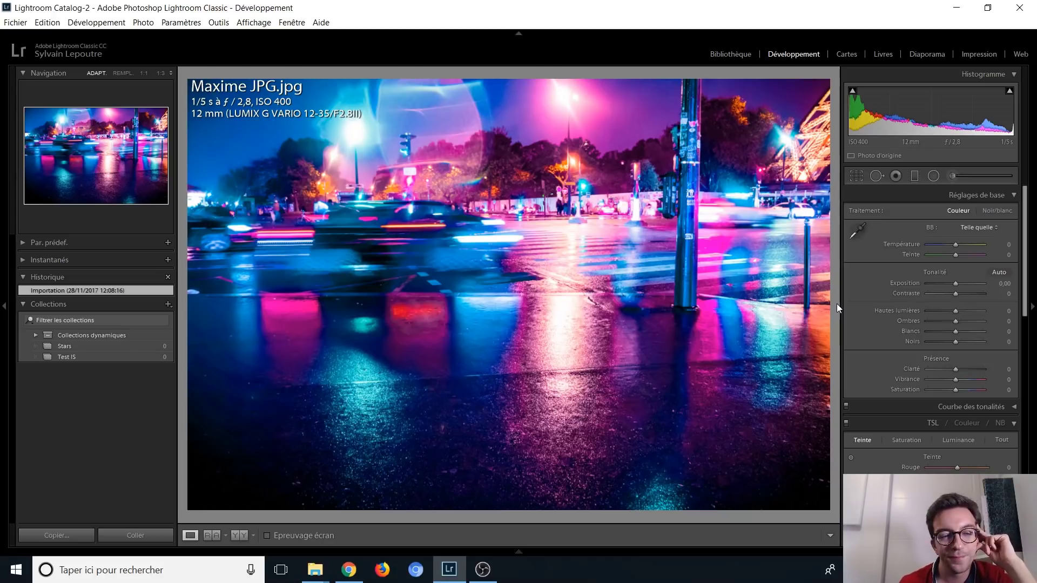
{"action": "key", "text": "Right"}
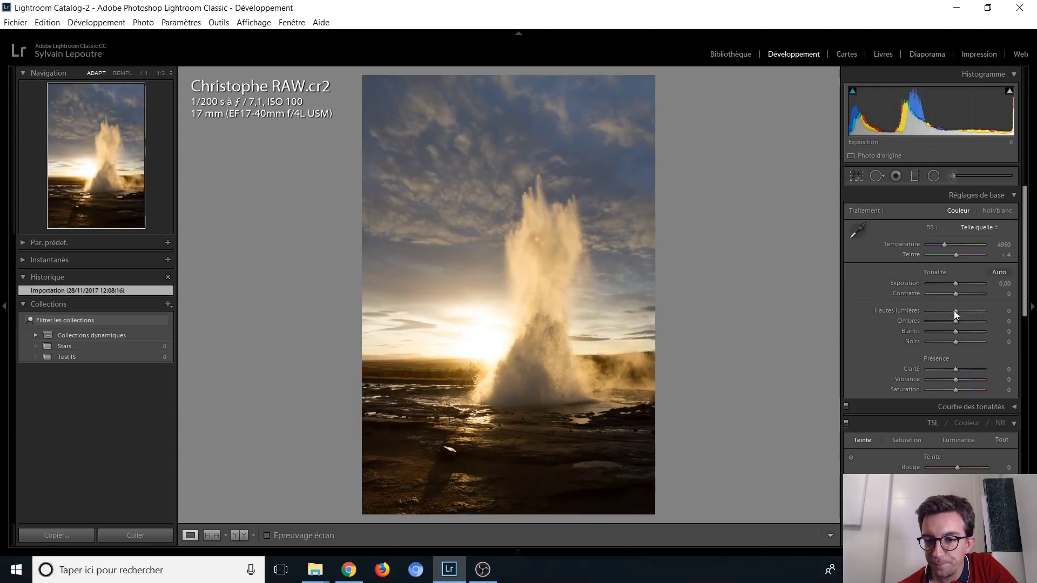
Set shadows +100, highlights −85, whites +15 and exposure +1.15 on the geyser RAW
{"action": "left_click_drag", "start_coordinate": [959, 321], "coordinate": [988, 321]}
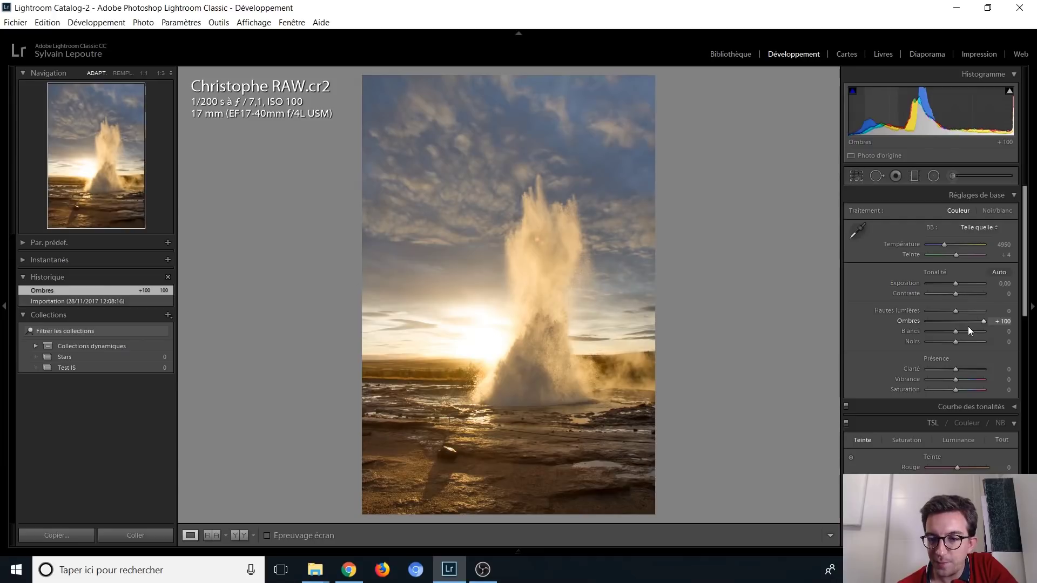
{"action": "left_click_drag", "start_coordinate": [957, 313], "coordinate": [942, 306]}
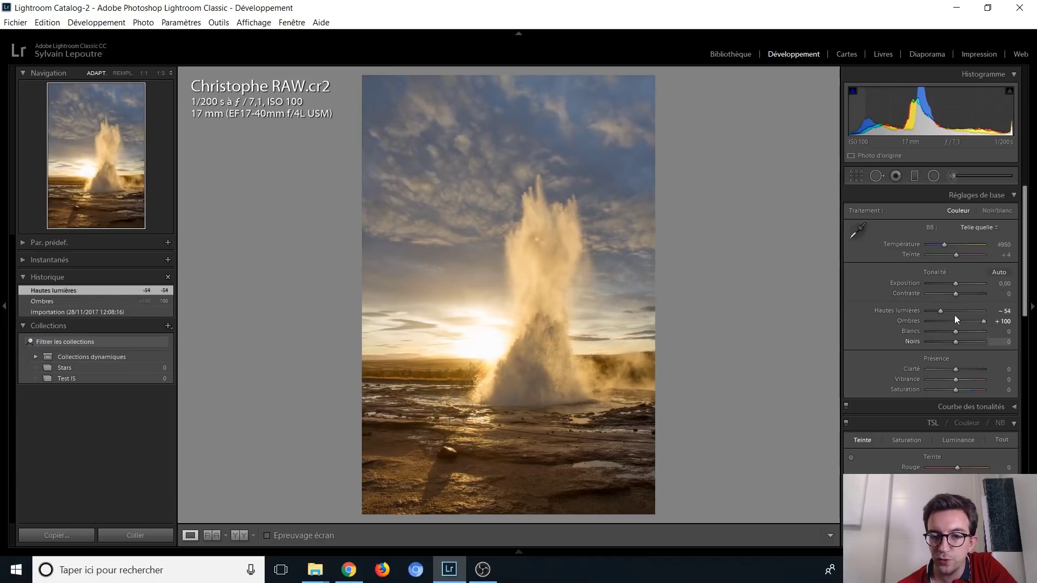
{"action": "left_click_drag", "start_coordinate": [955, 285], "coordinate": [961, 286]}
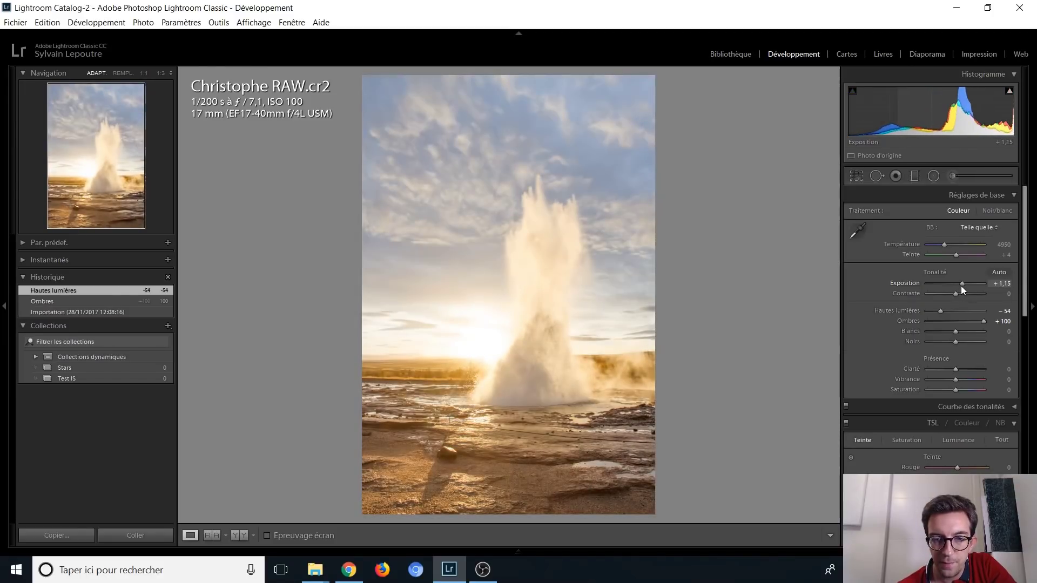
{"action": "left_click_drag", "start_coordinate": [941, 312], "coordinate": [933, 313]}
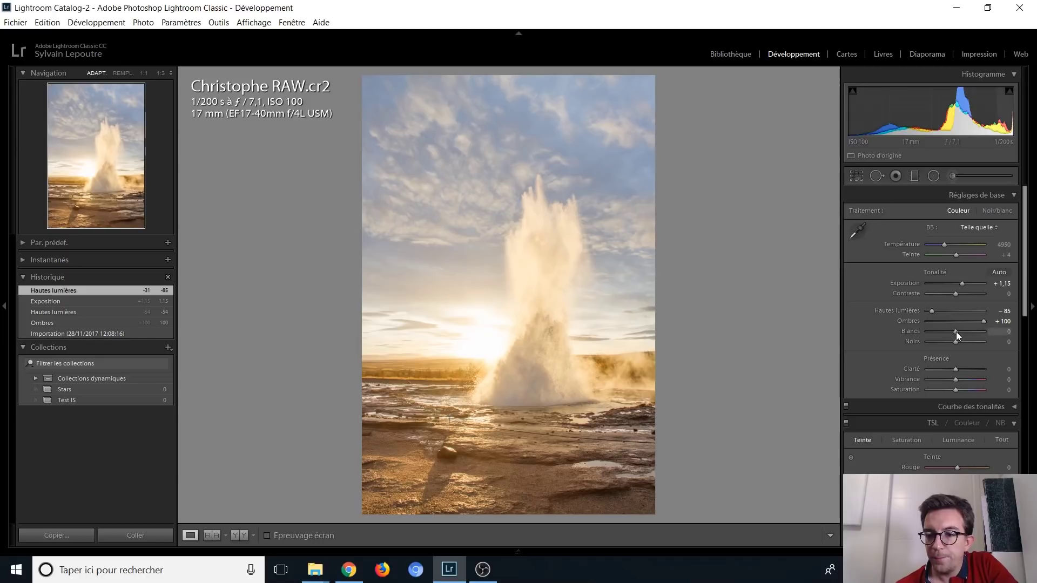
{"action": "left_click_drag", "start_coordinate": [957, 331], "coordinate": [942, 342]}
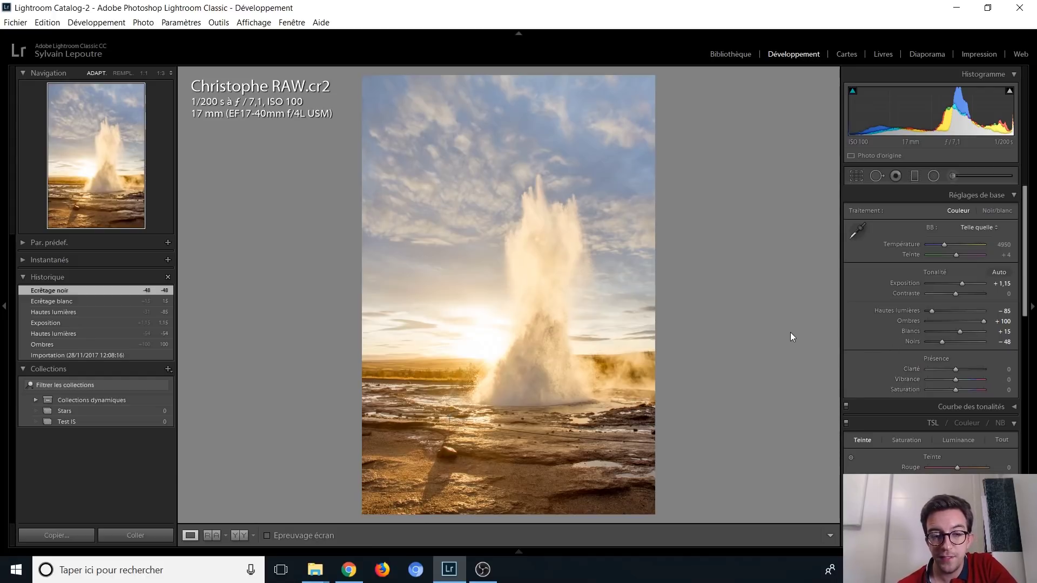
Crop the geyser photo slightly tighter and apply the crop
{"action": "left_click", "coordinate": [857, 176]}
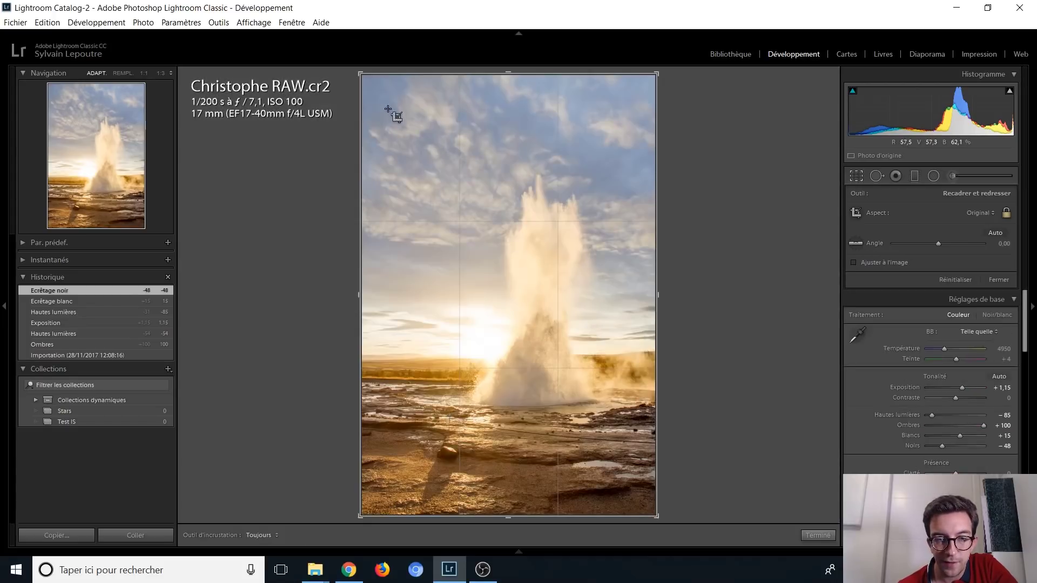
{"action": "left_click_drag", "start_coordinate": [362, 73], "coordinate": [368, 83]}
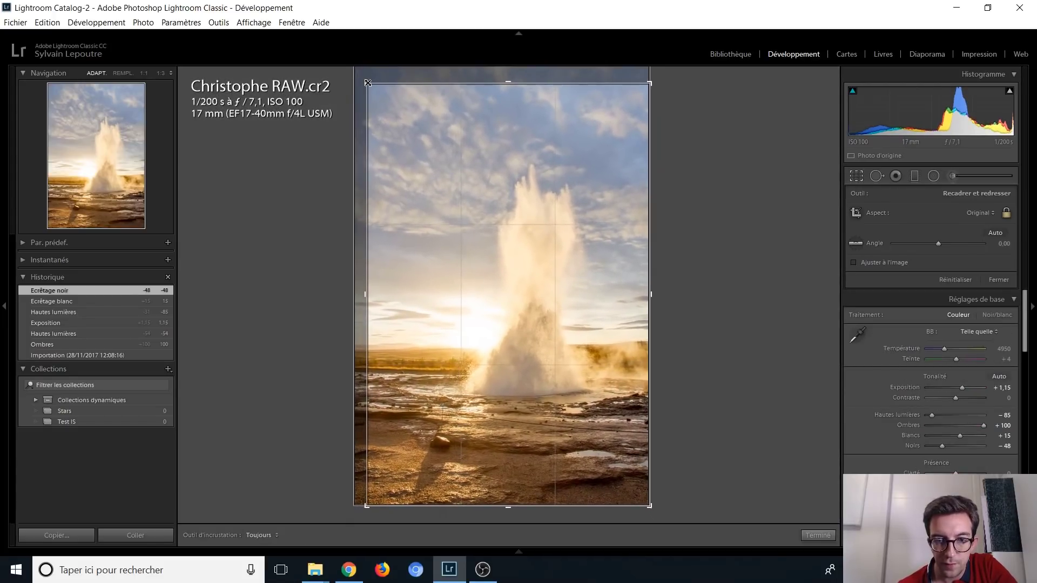
{"action": "key", "text": "Return"}
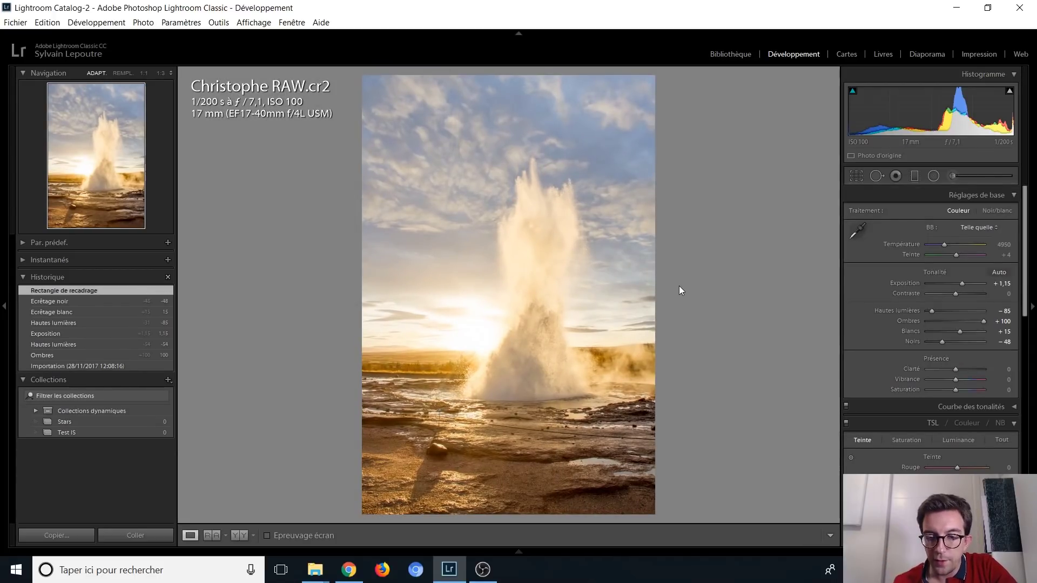
Try clarity and saturation boosts, reset both to 0, and set vibrance to +19
{"action": "mouse_move", "coordinate": [955, 368]}
{"action": "left_mouse_down"}
{"action": "mouse_move", "coordinate": [974, 368]}
{"action": "mouse_move", "coordinate": [932, 361]}
{"action": "mouse_move", "coordinate": [965, 362]}
{"action": "left_mouse_up"}
{"action": "double_click", "coordinate": [963, 368]}
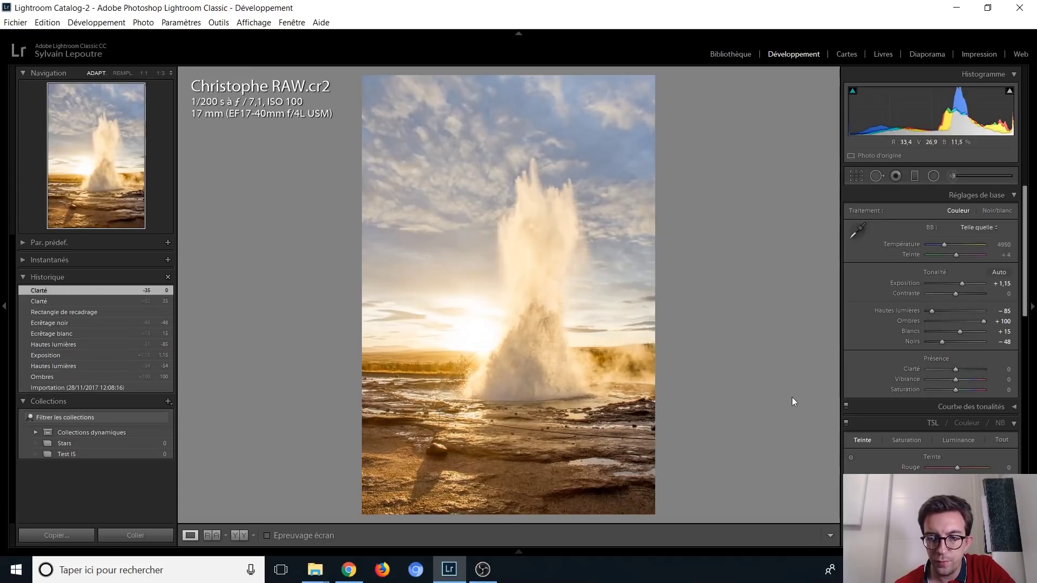
{"action": "mouse_move", "coordinate": [957, 369]}
{"action": "left_mouse_down"}
{"action": "mouse_move", "coordinate": [973, 369]}
{"action": "mouse_move", "coordinate": [961, 371]}
{"action": "left_mouse_up"}
{"action": "double_click", "coordinate": [962, 371]}
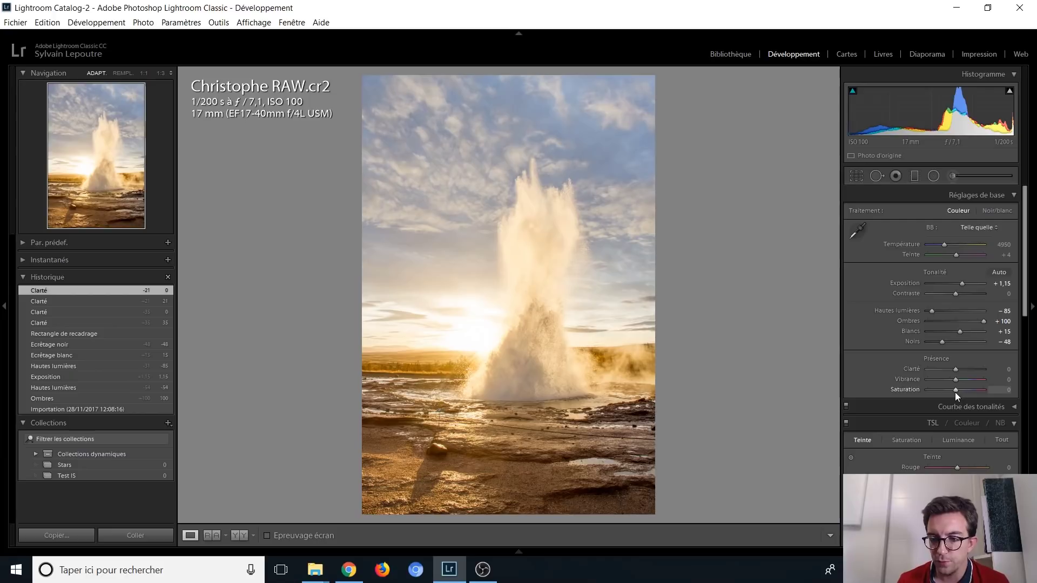
{"action": "left_click_drag", "start_coordinate": [956, 390], "coordinate": [961, 388]}
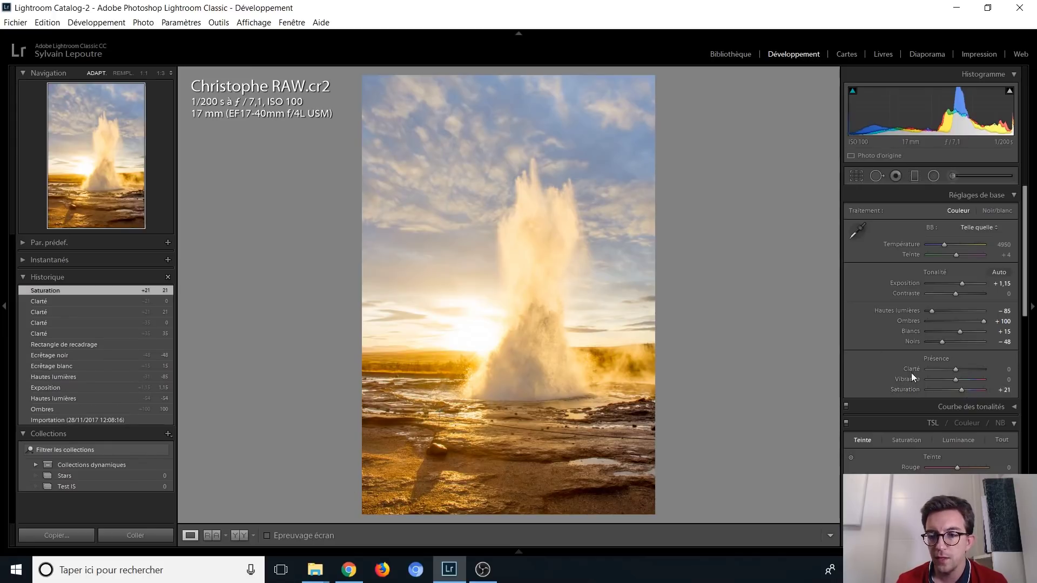
{"action": "double_click", "coordinate": [962, 390]}
{"action": "left_click_drag", "start_coordinate": [956, 381], "coordinate": [962, 380]}
Draw a graduated filter over the lower ground, reset its whites and hide the mask overlay
{"action": "left_click", "coordinate": [915, 176]}
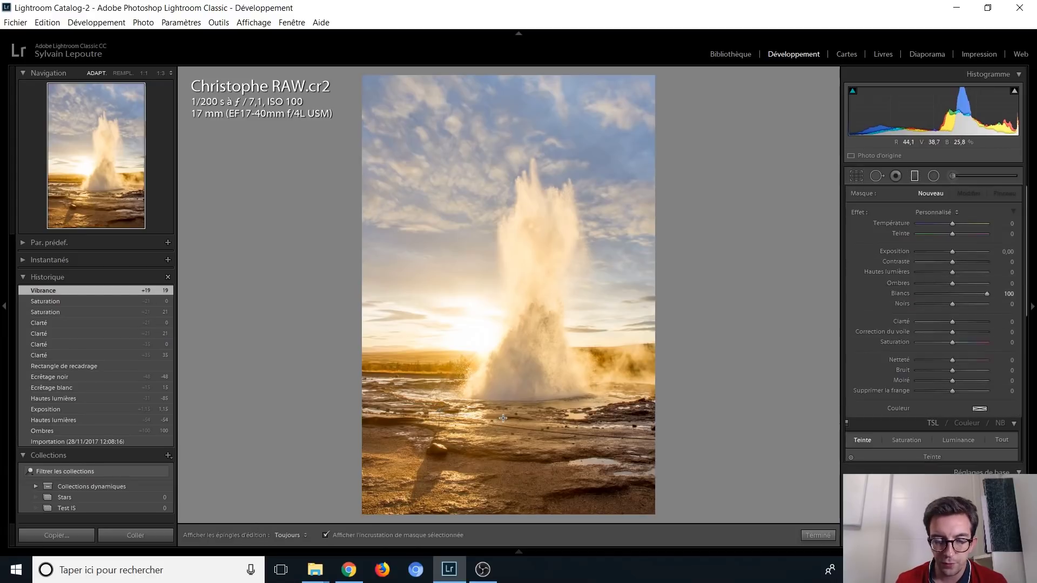
{"action": "left_click_drag", "start_coordinate": [502, 416], "coordinate": [506, 354]}
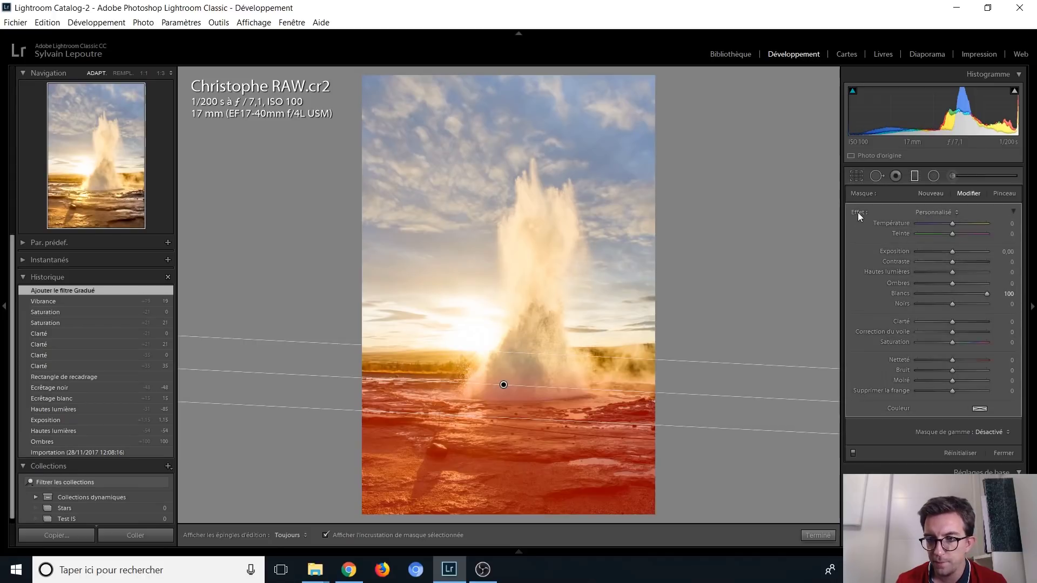
{"action": "double_click", "coordinate": [857, 212]}
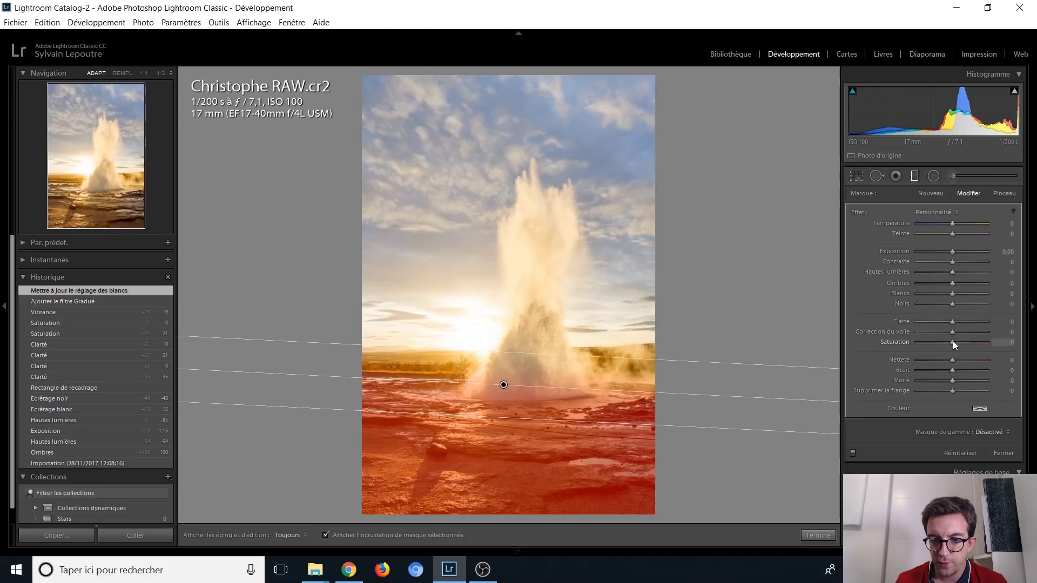
{"action": "left_click", "coordinate": [355, 533]}
Set the filter to exposure 0.40, clarity 15, saturation 21 and sharpness 47
{"action": "left_click_drag", "start_coordinate": [947, 350], "coordinate": [958, 349]}
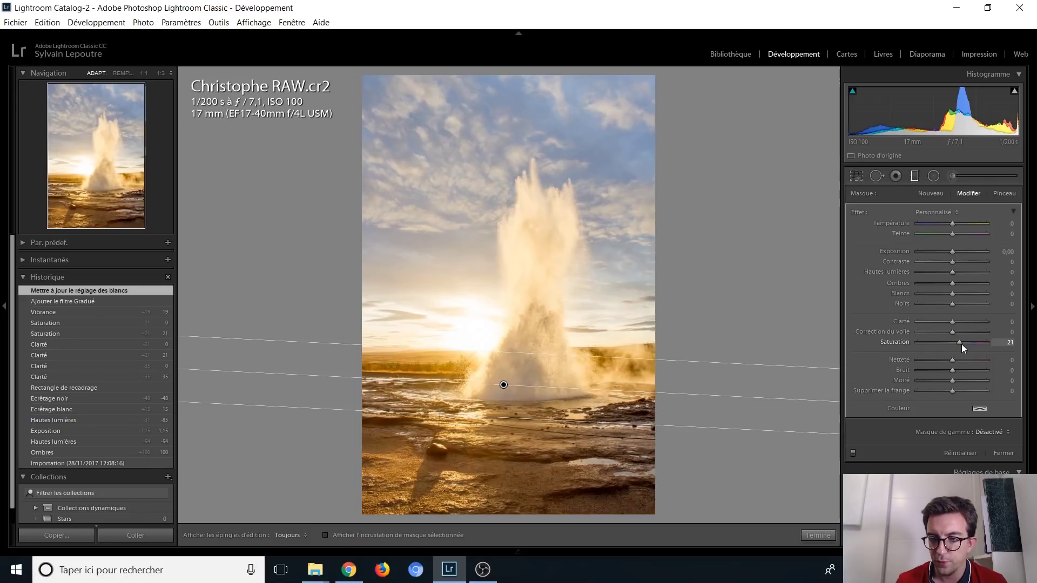
{"action": "left_click_drag", "start_coordinate": [962, 344], "coordinate": [960, 345]}
{"action": "left_click_drag", "start_coordinate": [951, 251], "coordinate": [952, 252]}
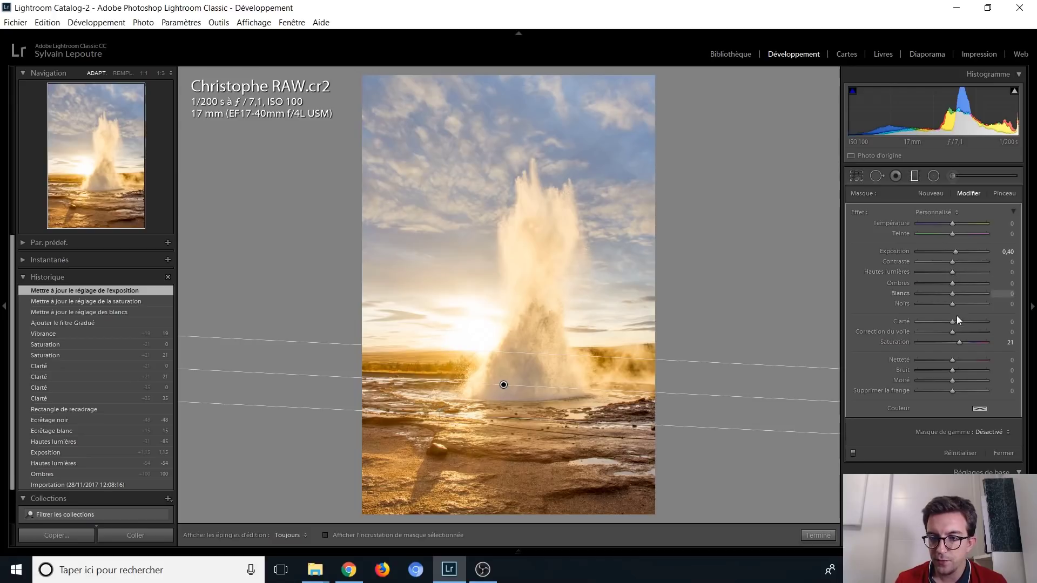
{"action": "left_click_drag", "start_coordinate": [961, 322], "coordinate": [963, 322]}
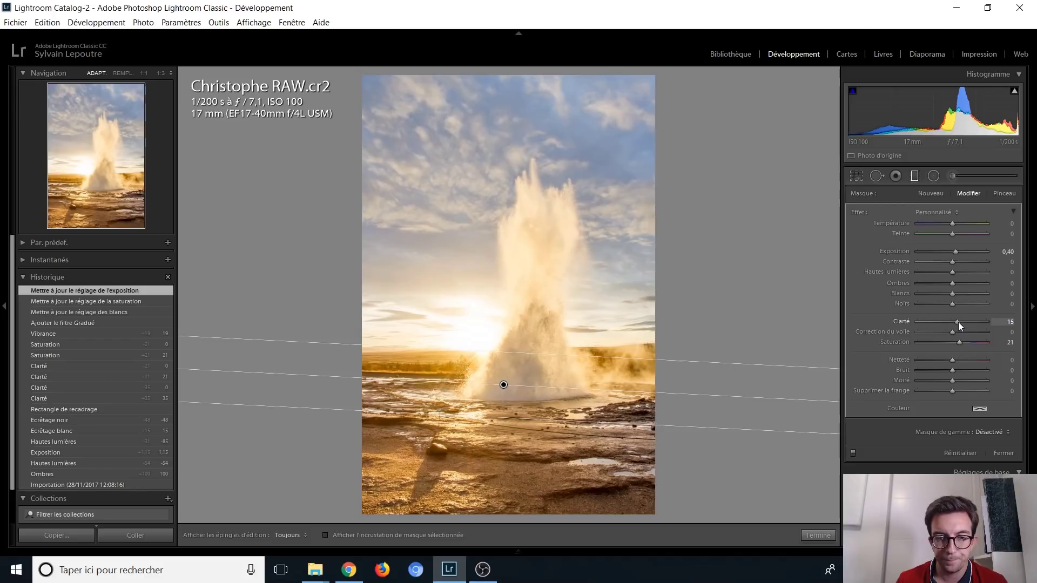
{"action": "left_click_drag", "start_coordinate": [958, 322], "coordinate": [958, 322]}
{"action": "left_click_drag", "start_coordinate": [964, 361], "coordinate": [966, 361]}
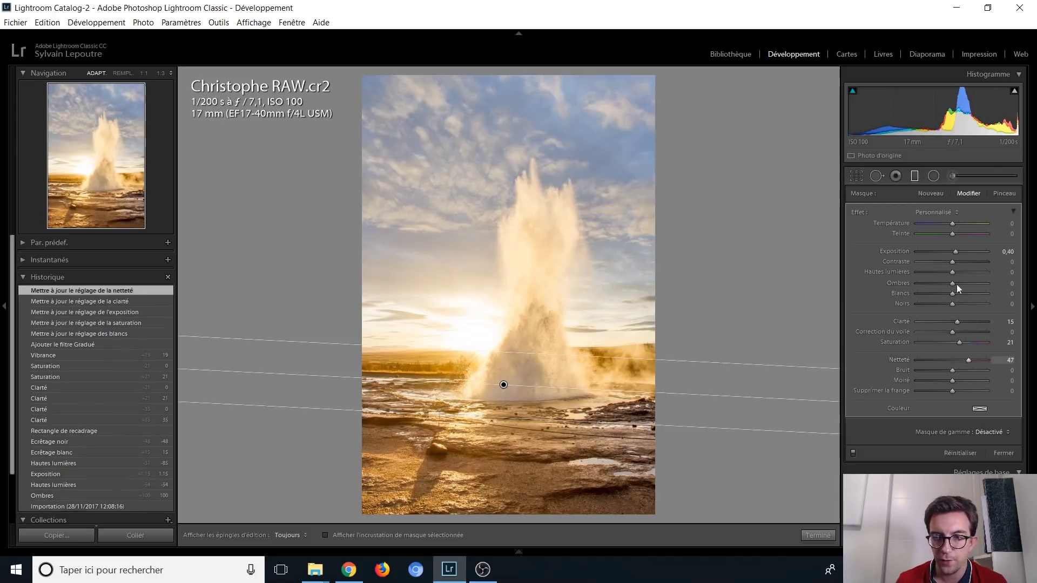
{"action": "left_click", "coordinate": [914, 176]}
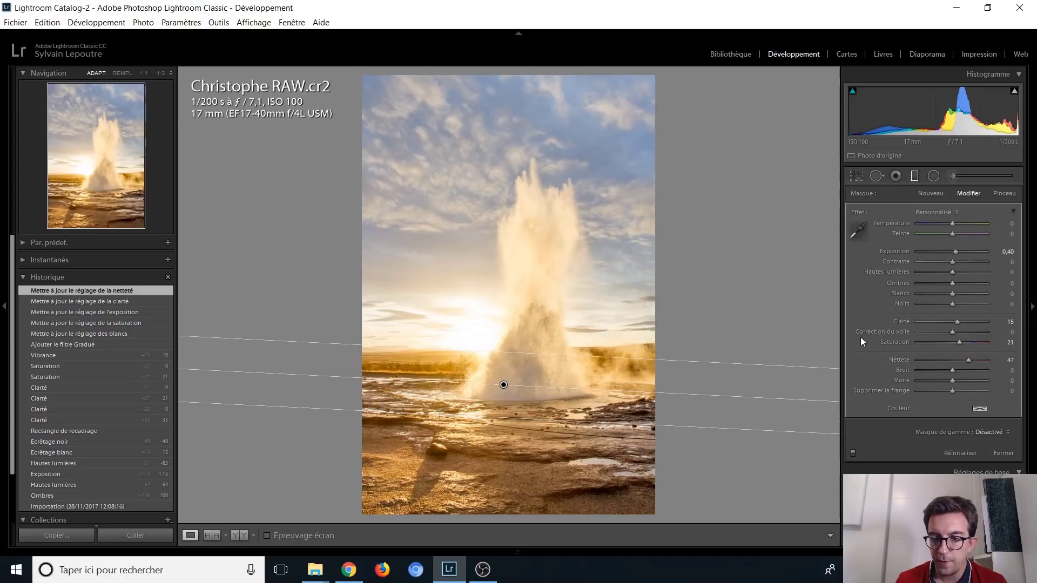
Set the white balance to 4700 K with tint +9
{"action": "key", "text": "m"}
{"action": "left_click_drag", "start_coordinate": [945, 250], "coordinate": [944, 250]}
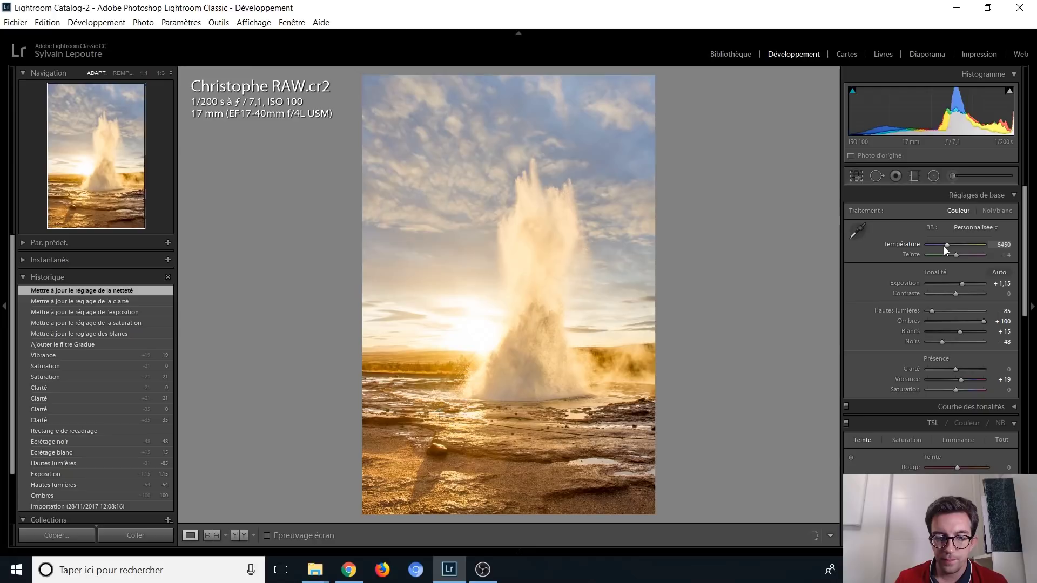
{"action": "left_click_drag", "start_coordinate": [943, 245], "coordinate": [958, 257]}
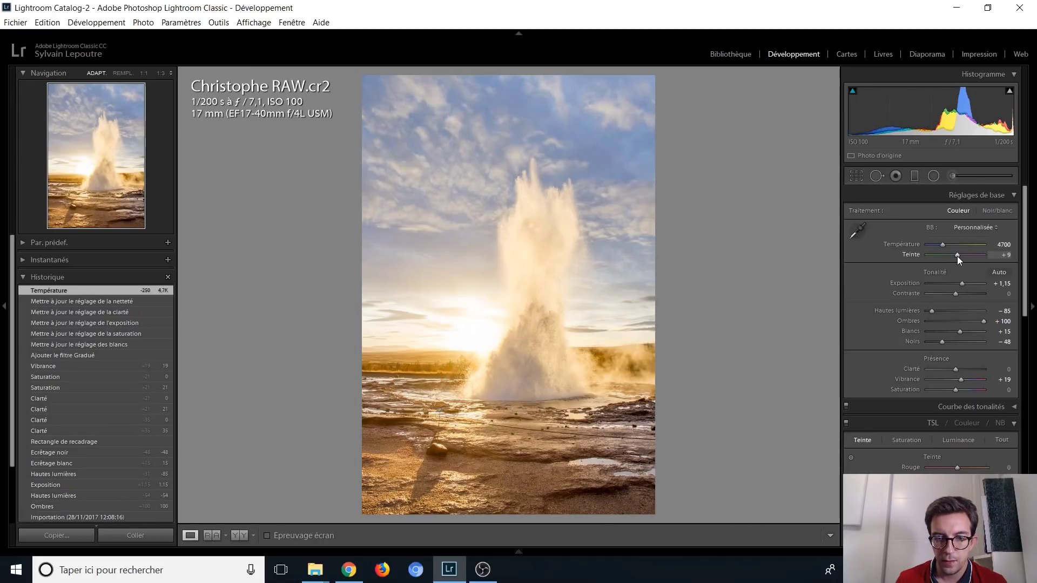
Raise the Detail sharpening amount to 36
{"action": "scroll", "coordinate": [875, 299], "scroll_direction": "down", "scroll_amount": 3}
{"action": "scroll", "coordinate": [868, 302], "scroll_direction": "down", "scroll_amount": 2}
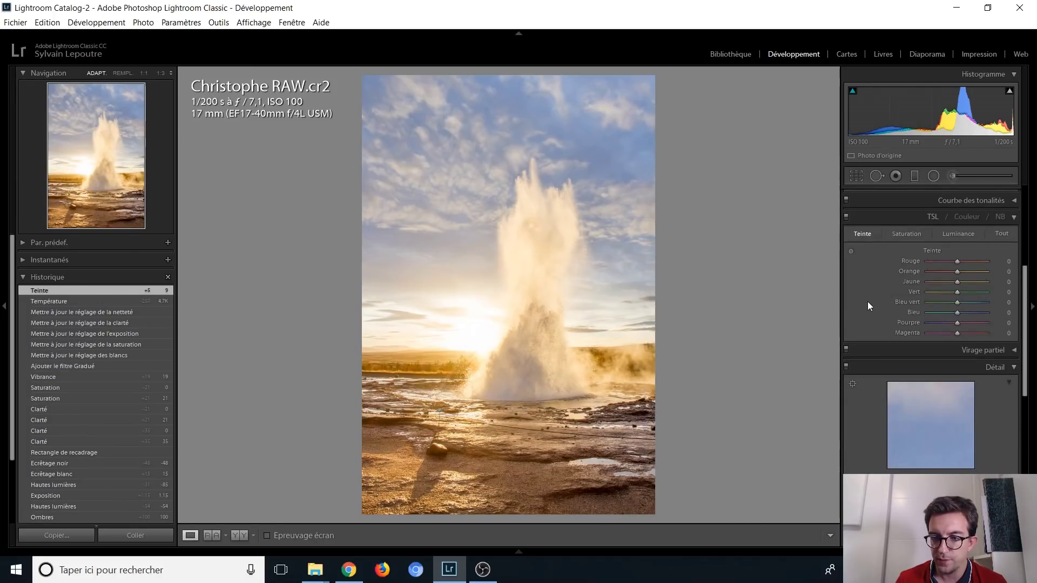
{"action": "scroll", "coordinate": [867, 302], "scroll_direction": "down", "scroll_amount": 1}
{"action": "scroll", "coordinate": [867, 301], "scroll_direction": "down", "scroll_amount": 2}
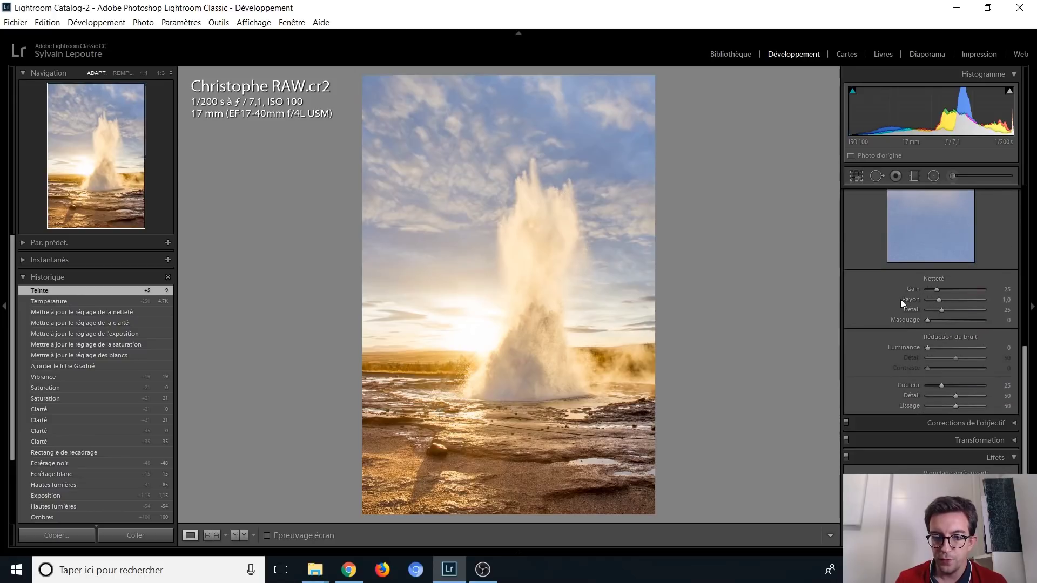
{"action": "left_click_drag", "start_coordinate": [937, 289], "coordinate": [944, 289]}
Set the post-crop vignette amount to −5
{"action": "scroll", "coordinate": [887, 324], "scroll_direction": "down", "scroll_amount": 2}
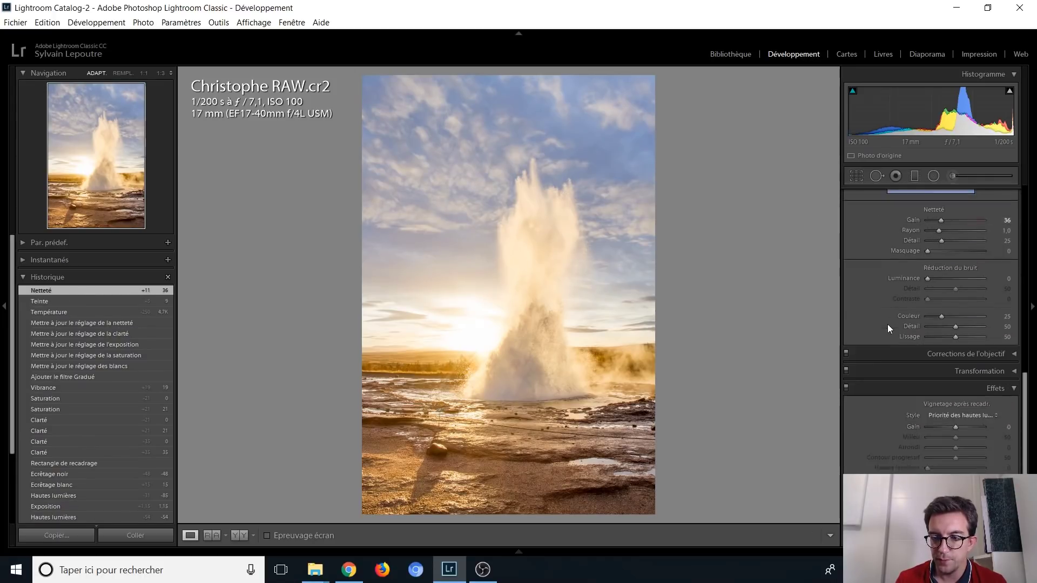
{"action": "scroll", "coordinate": [899, 323], "scroll_direction": "down", "scroll_amount": 1}
{"action": "key", "text": "Down"}
{"action": "key", "text": "Down"}
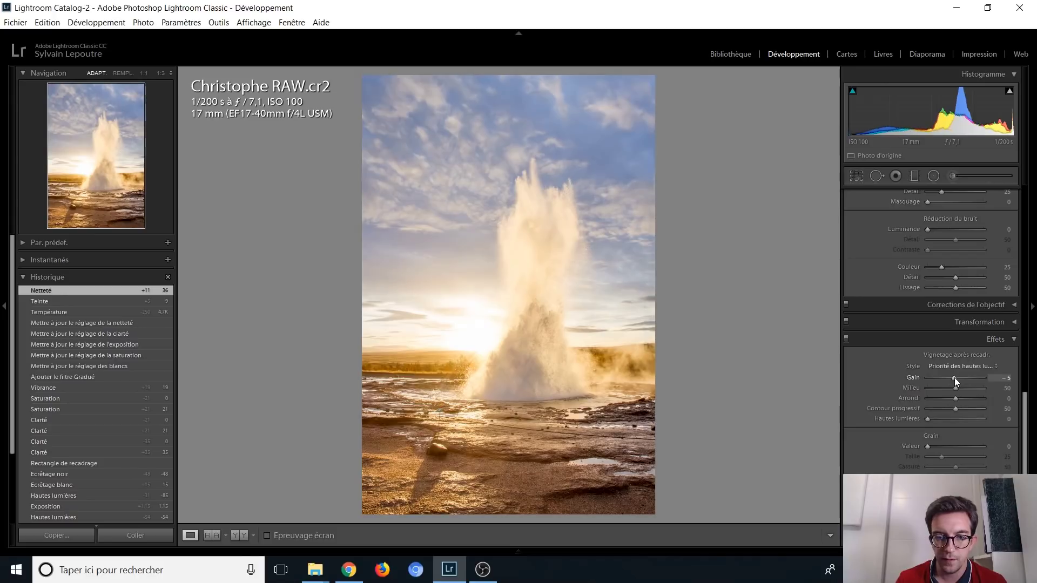
{"action": "key", "text": "Up"}
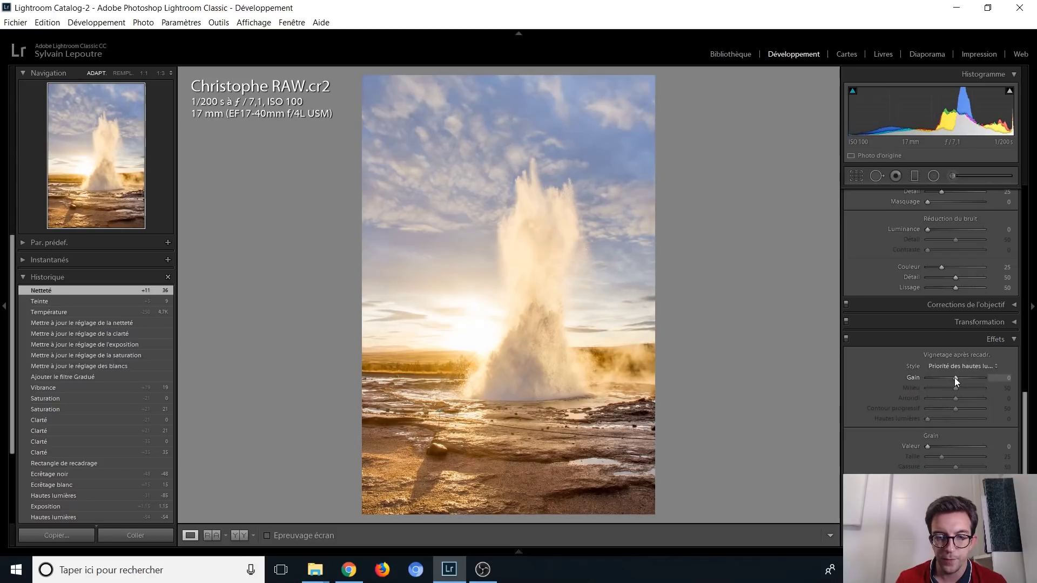
{"action": "left_click_drag", "start_coordinate": [954, 379], "coordinate": [954, 379]}
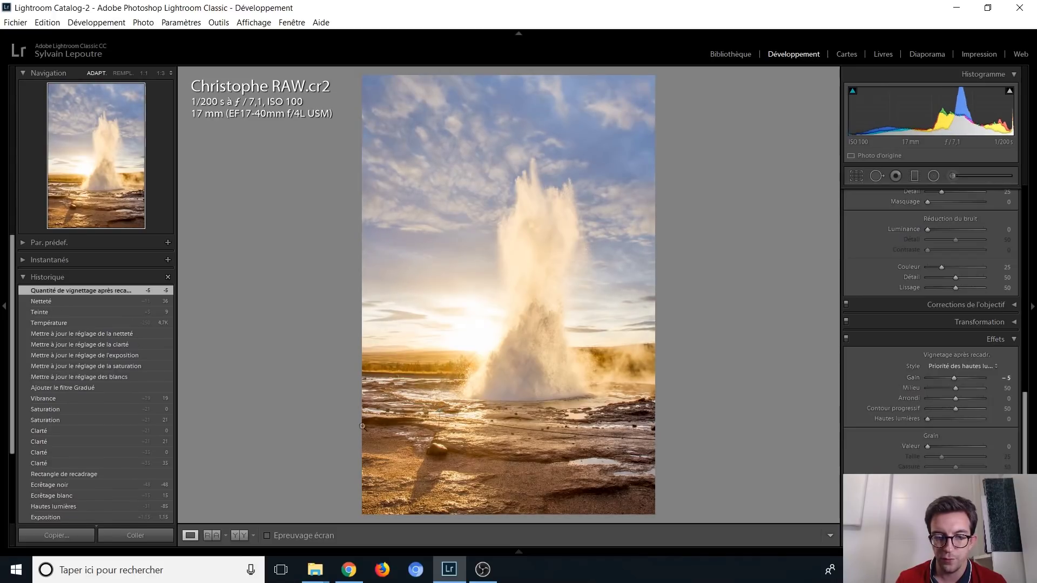
{"action": "scroll", "coordinate": [874, 448], "scroll_direction": "up", "scroll_amount": 10}
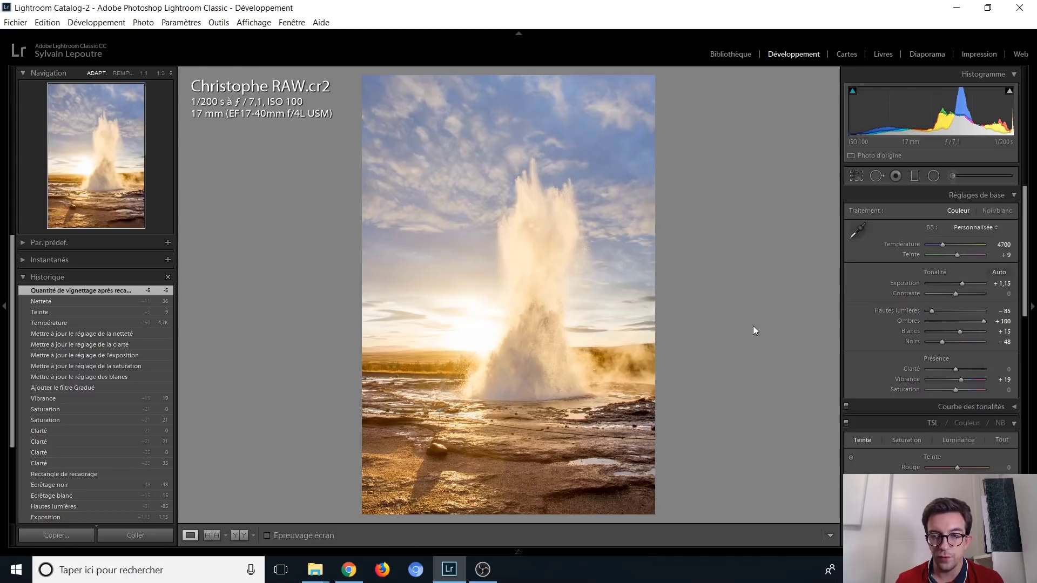
{"action": "left_click", "coordinate": [994, 177]}
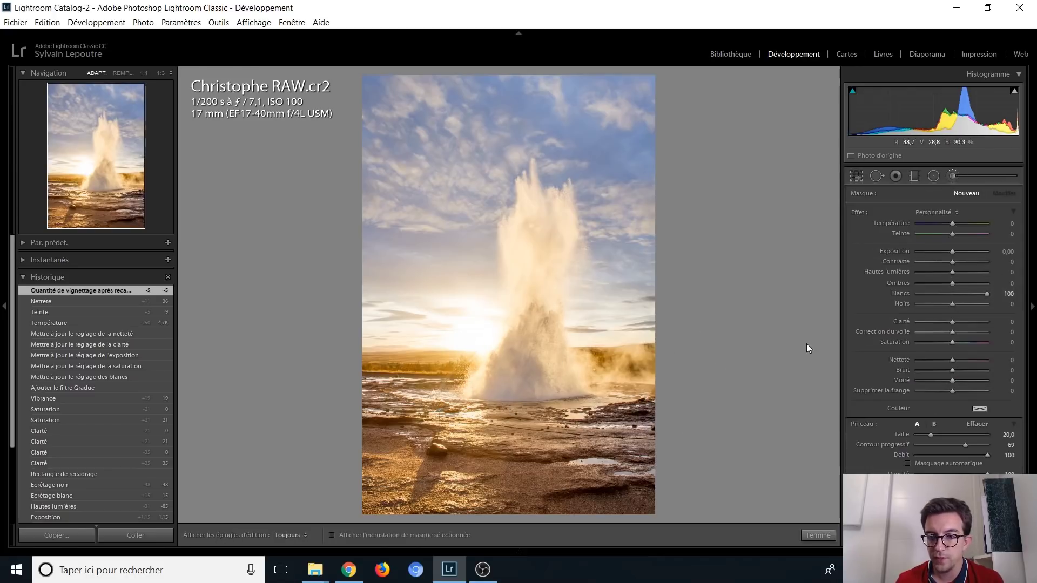
{"action": "double_click", "coordinate": [857, 213]}
{"action": "left_click_drag", "start_coordinate": [952, 252], "coordinate": [959, 251]}
{"action": "left_click_drag", "start_coordinate": [623, 403], "coordinate": [526, 378]}
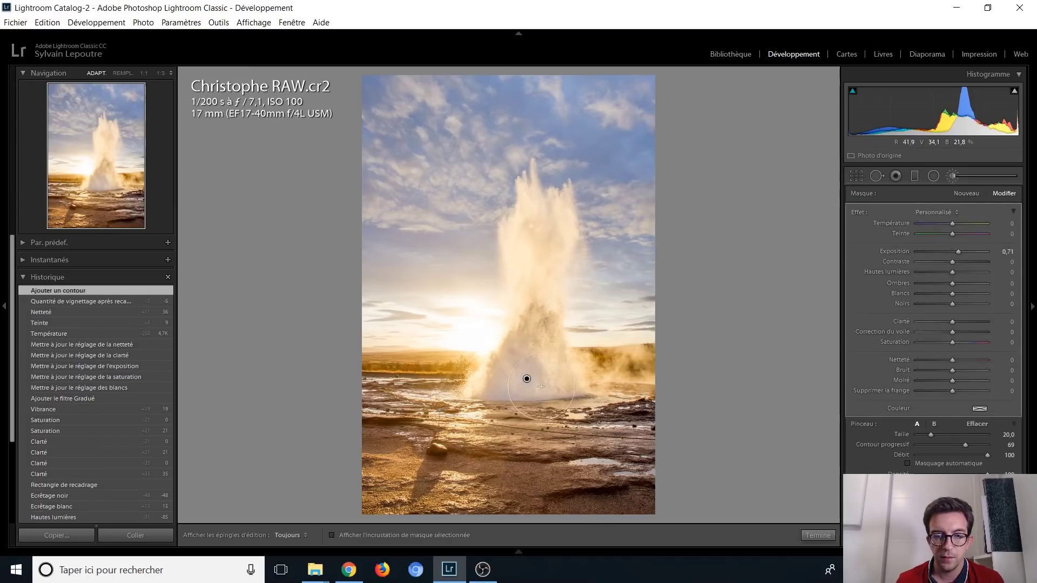
{"action": "mouse_move", "coordinate": [522, 378]}
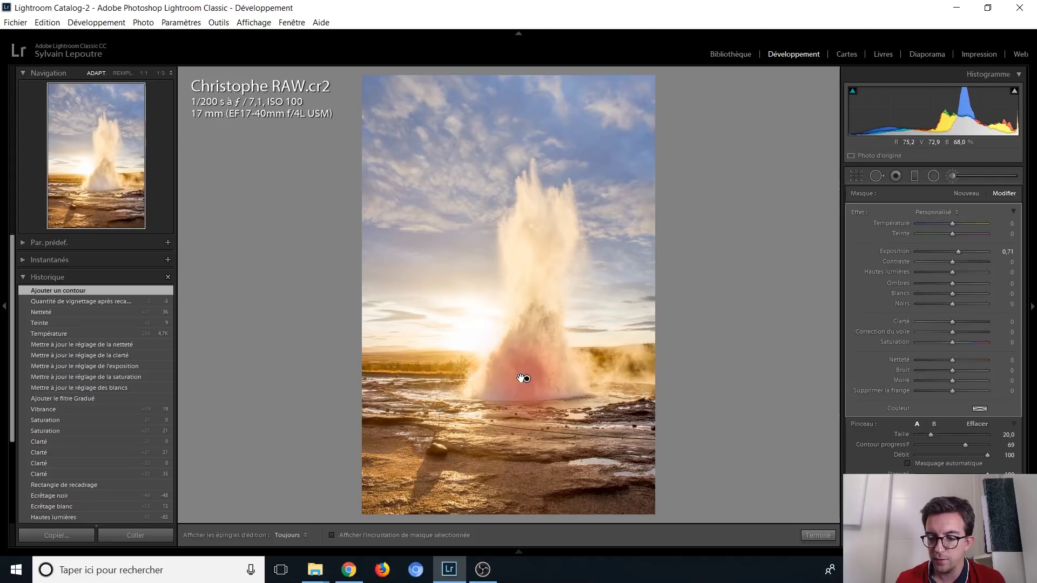
{"action": "key", "text": "Delete"}
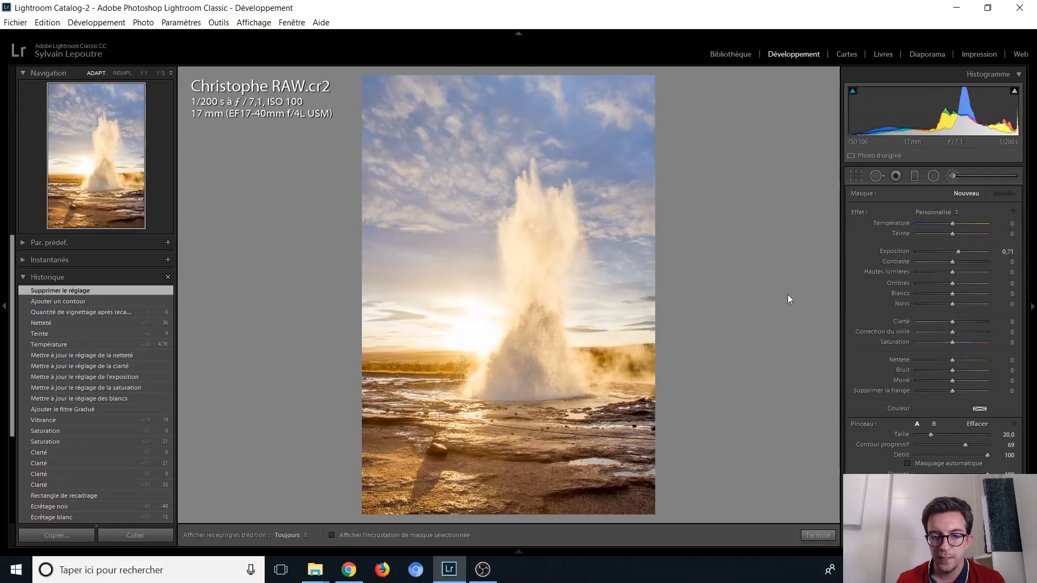
{"action": "double_click", "coordinate": [960, 253]}
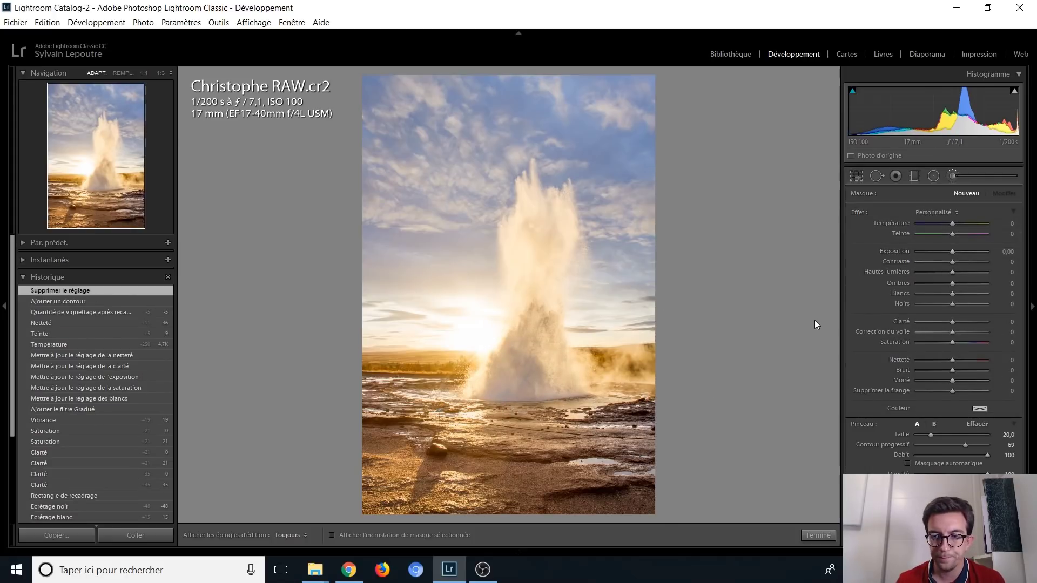
{"action": "left_click", "coordinate": [951, 178]}
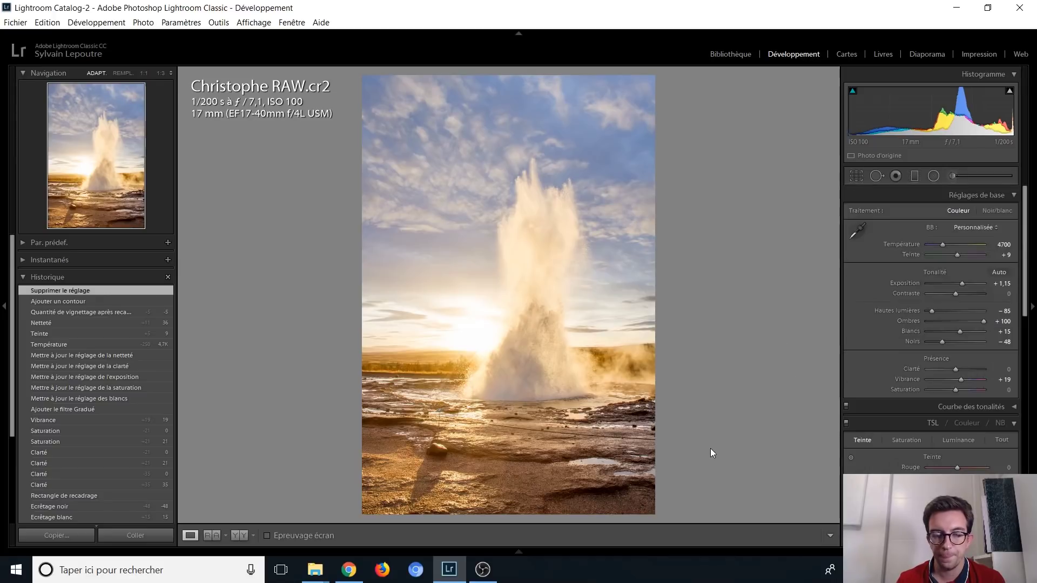
Flip between the edited Christophe RAW.cr2 and Christophe JPG.jpg, ending on the JPG
{"action": "key", "text": "Right"}
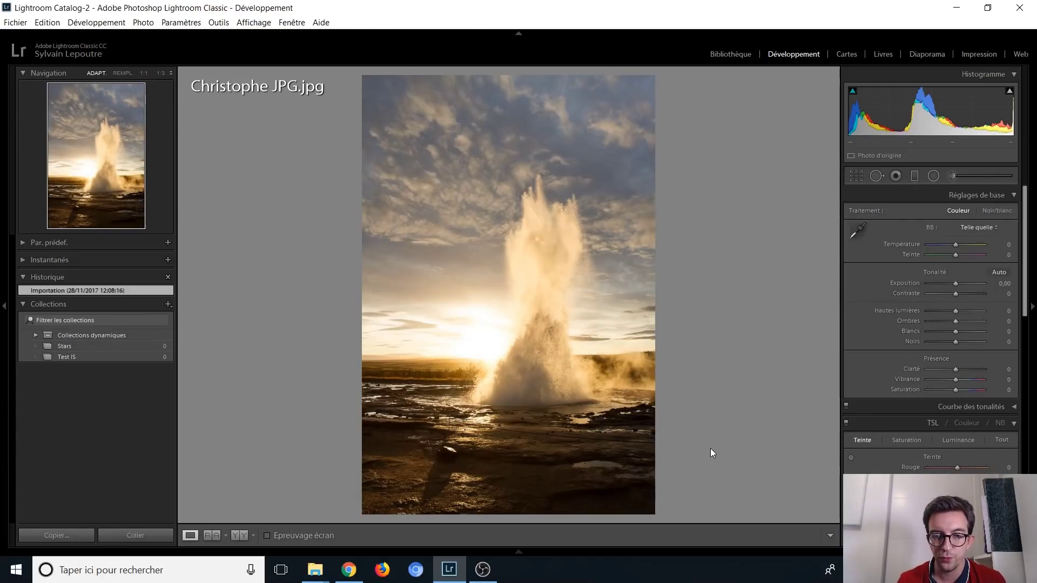
{"action": "key", "text": "Left"}
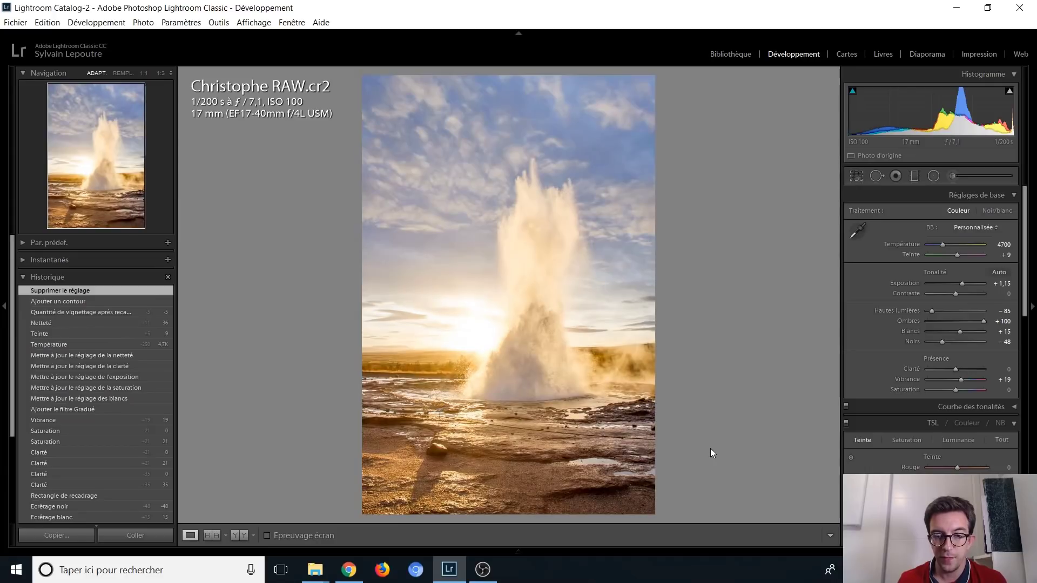
{"action": "key", "text": "Right"}
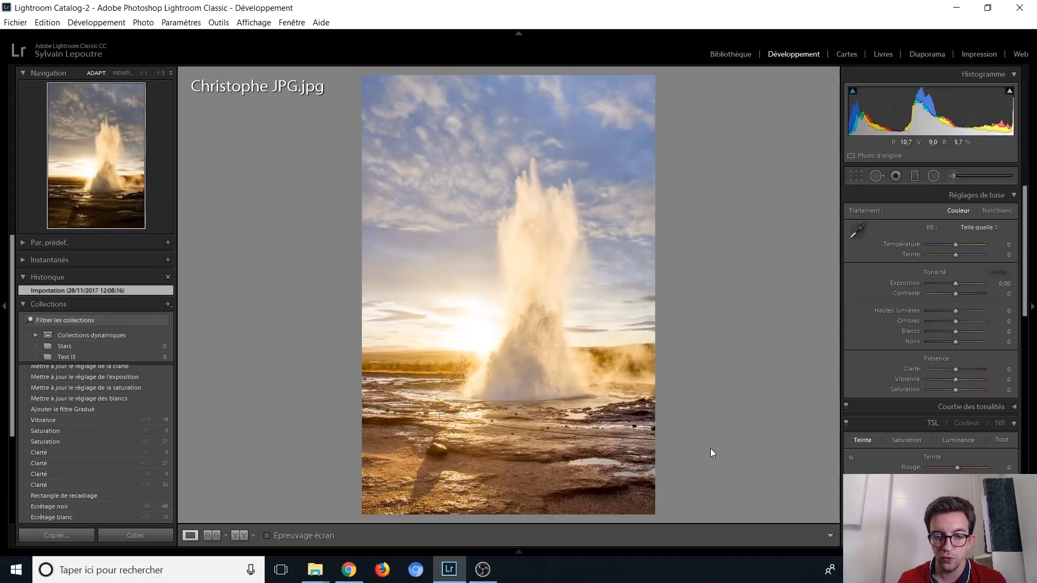